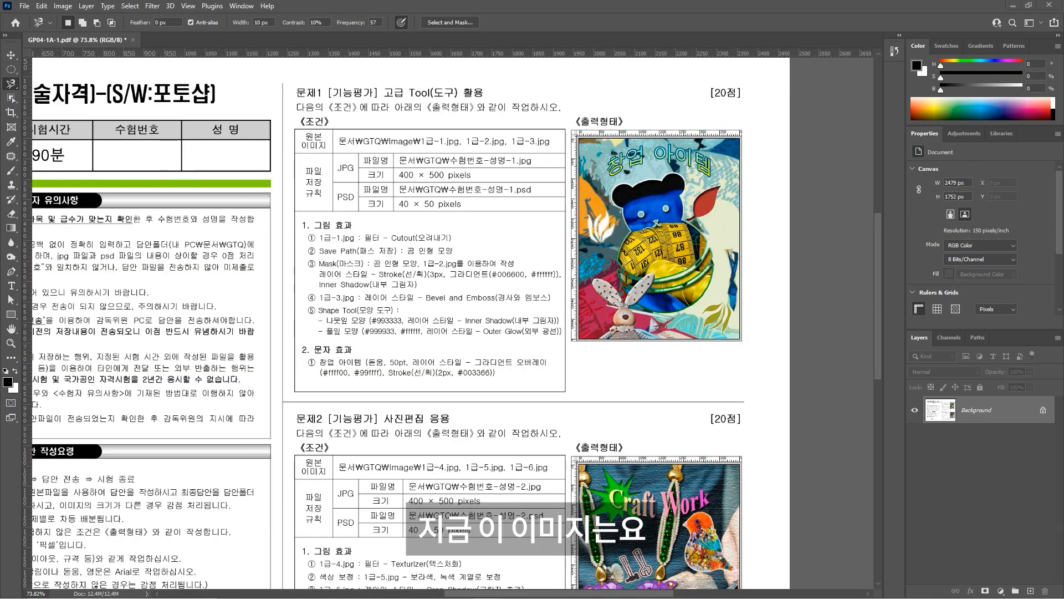
- Examine the source photos in the 소스파일 folder, especially the rabbit in 1급-3, against the exam sheet's sample output
drag(266, 240, 371, 129)
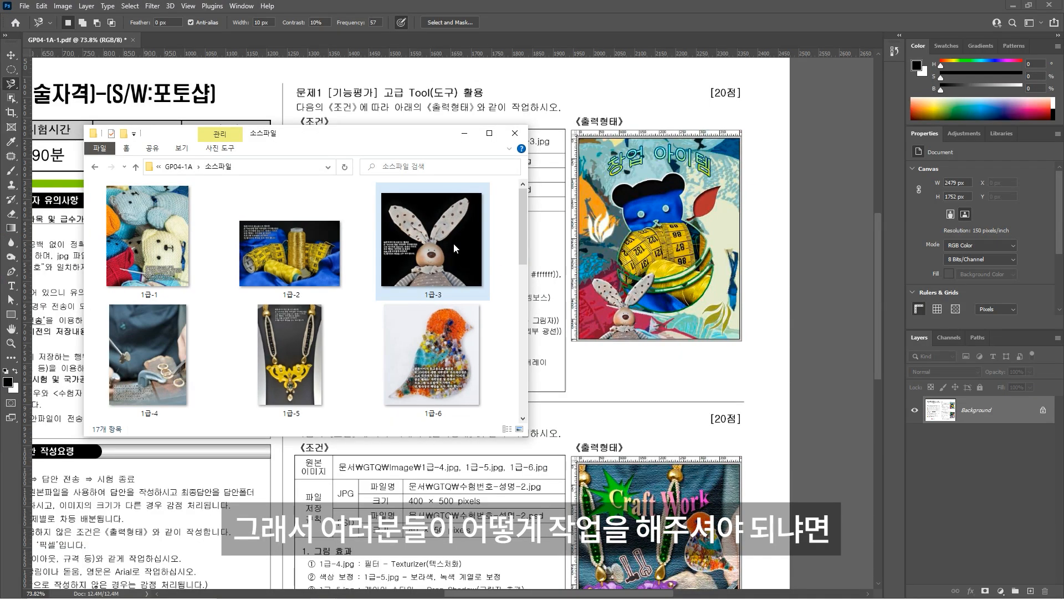
key(alt)
scroll(507, 245, up, 1)
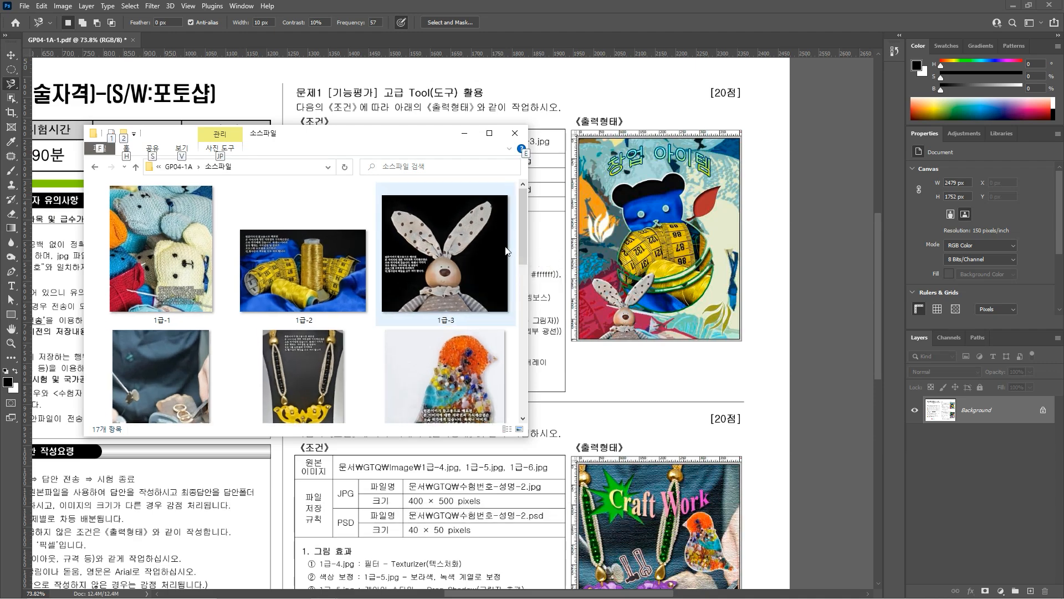
scroll(508, 250, up, 1)
scroll(359, 277, down, 4)
scroll(327, 271, up, 4)
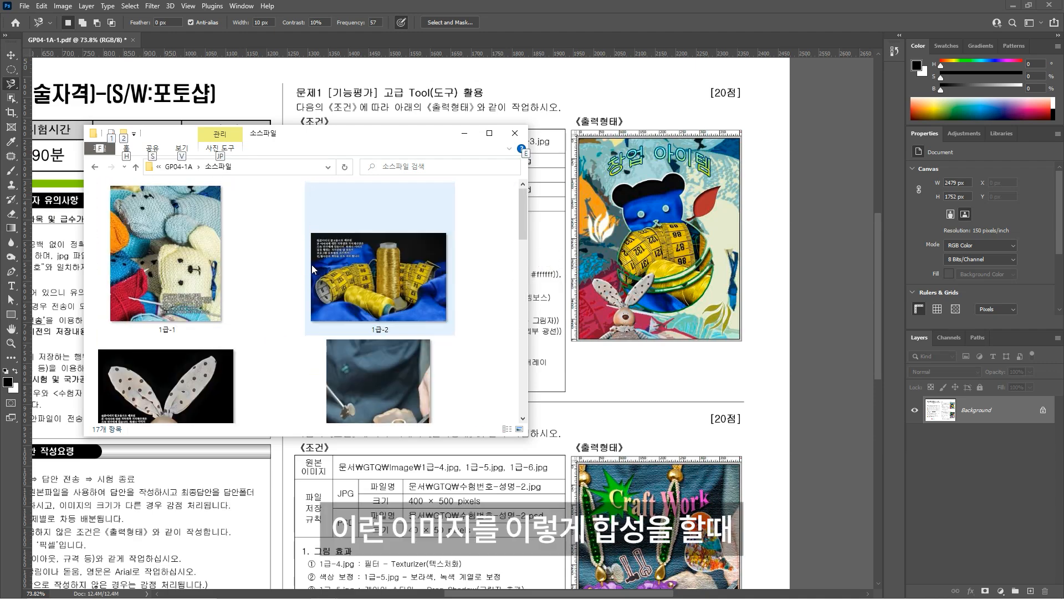
scroll(314, 266, down, 1)
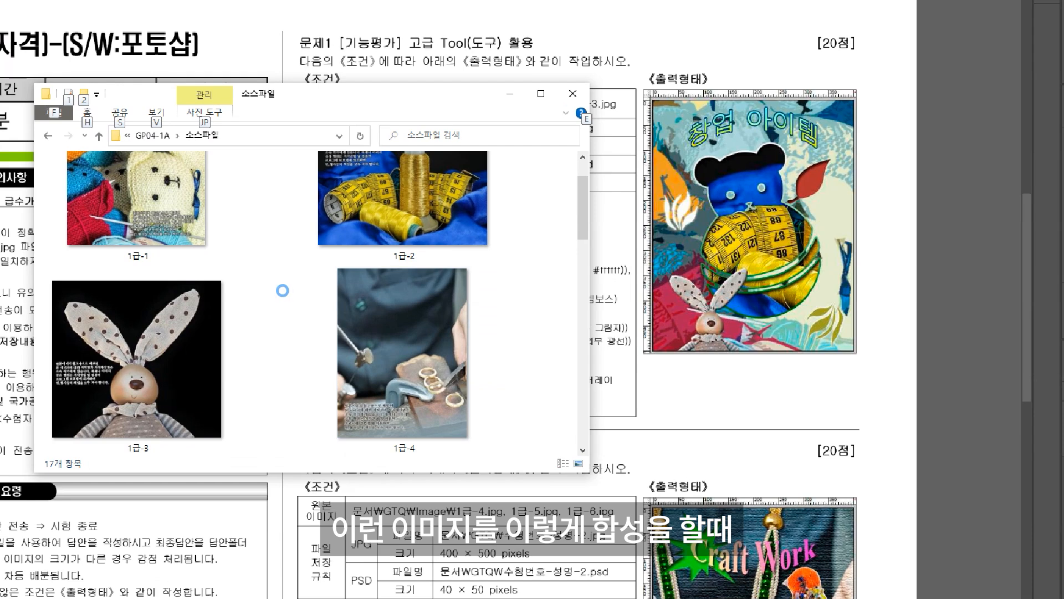
drag(59, 431, 105, 399)
mouse_move(112, 363)
mouse_down()
mouse_move(68, 308)
mouse_move(70, 297)
mouse_move(101, 302)
mouse_move(130, 355)
mouse_move(164, 302)
mouse_move(199, 294)
mouse_move(192, 325)
mouse_move(161, 347)
mouse_move(148, 381)
mouse_up()
drag(202, 436, 131, 439)
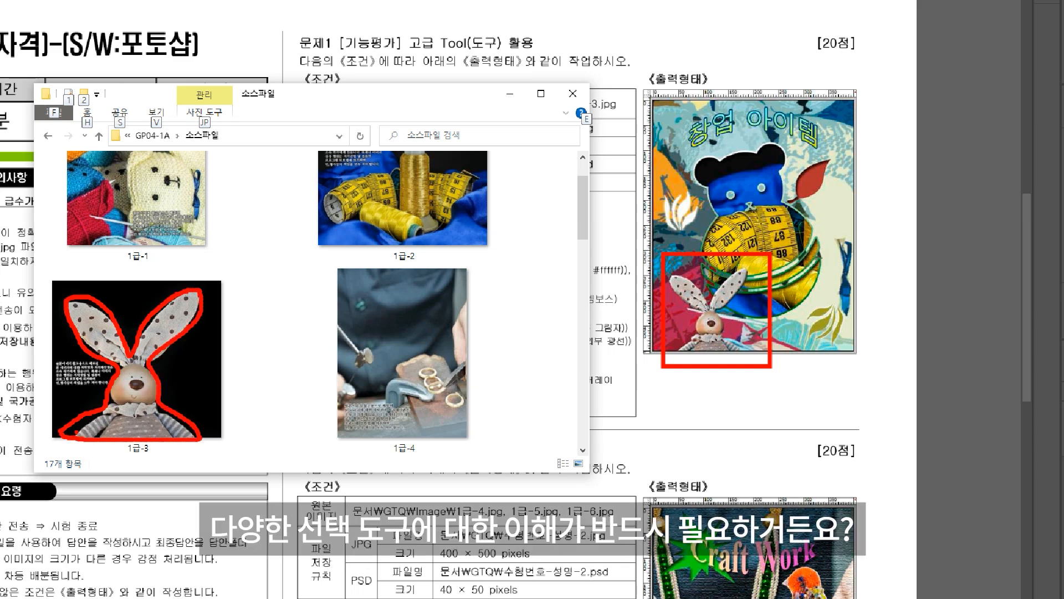
key(Escape)
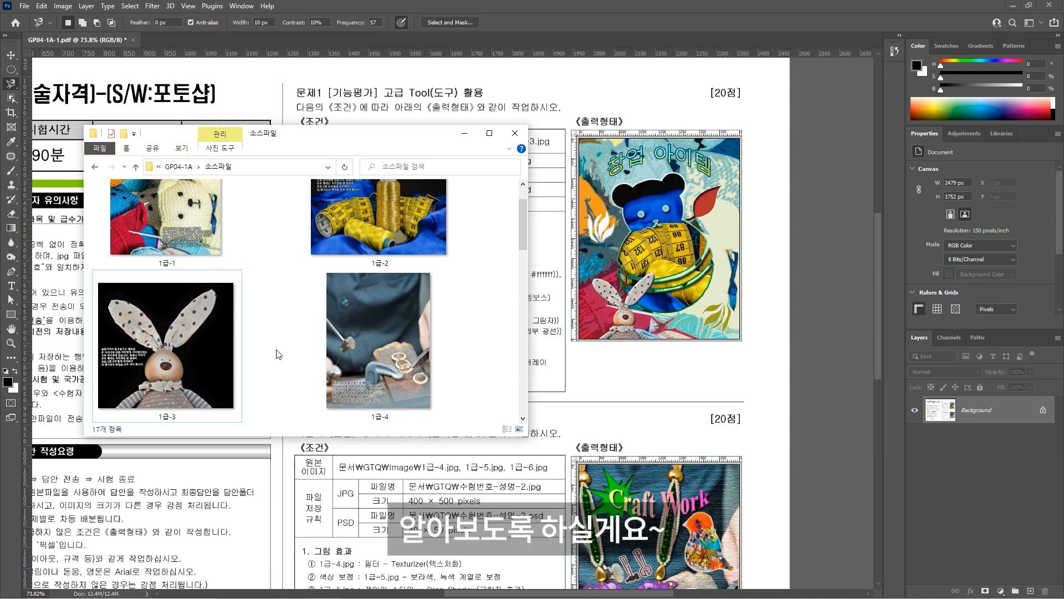
click(323, 598)
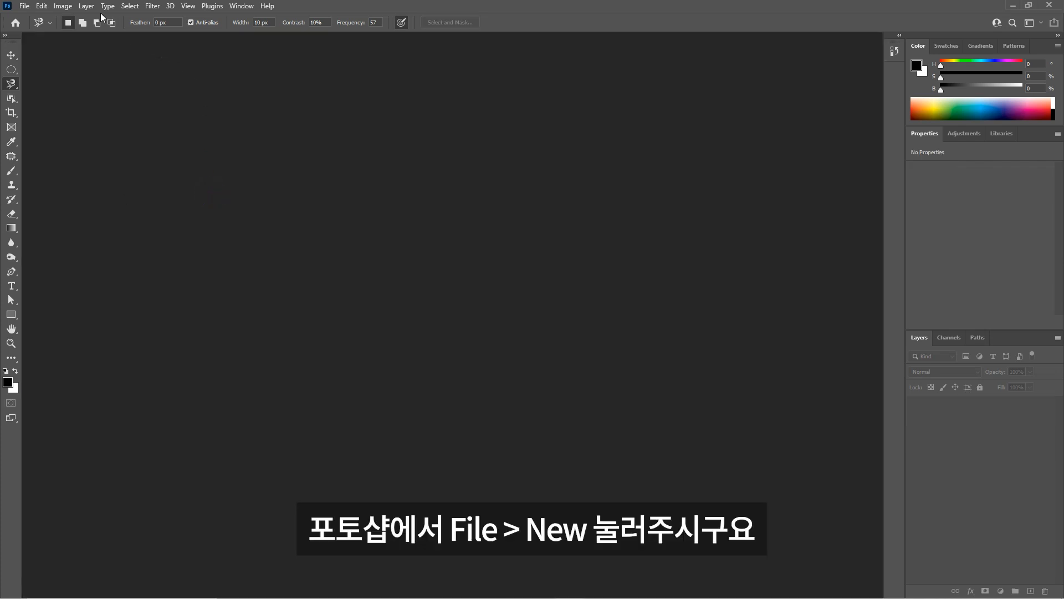
- Create a new 1000 x 1000 pixel document at 72 pixels/inch in RGB Color with a white background
click(22, 6)
click(25, 17)
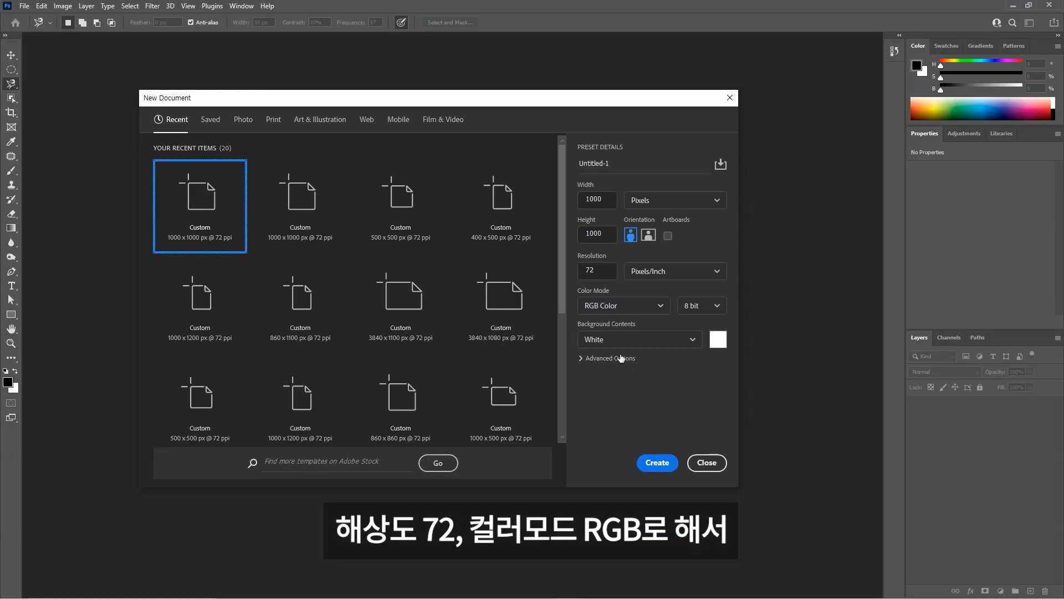
click(656, 464)
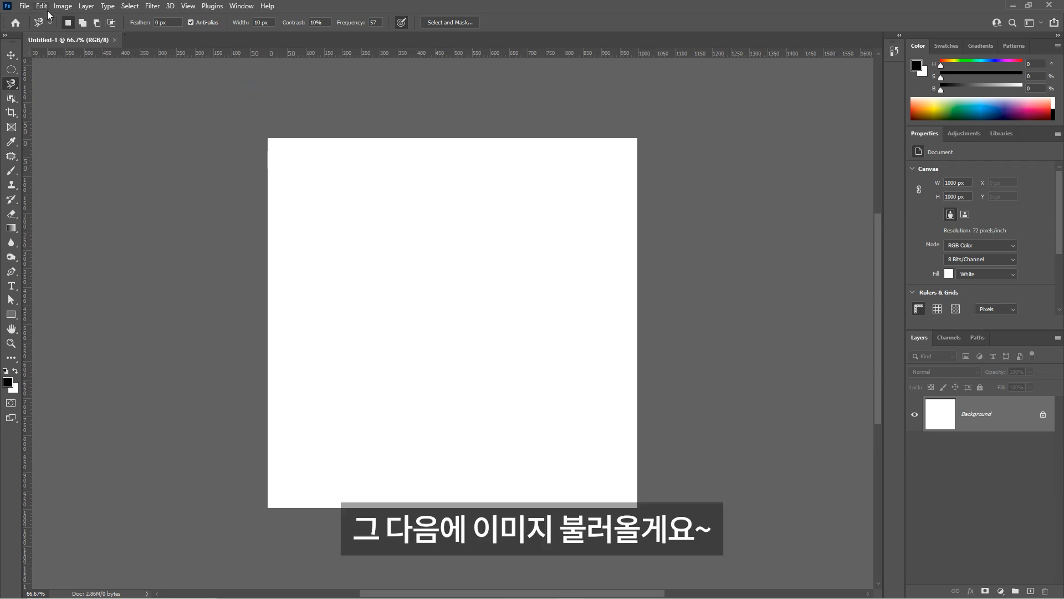
- Open the frame image from the img folder
click(25, 5)
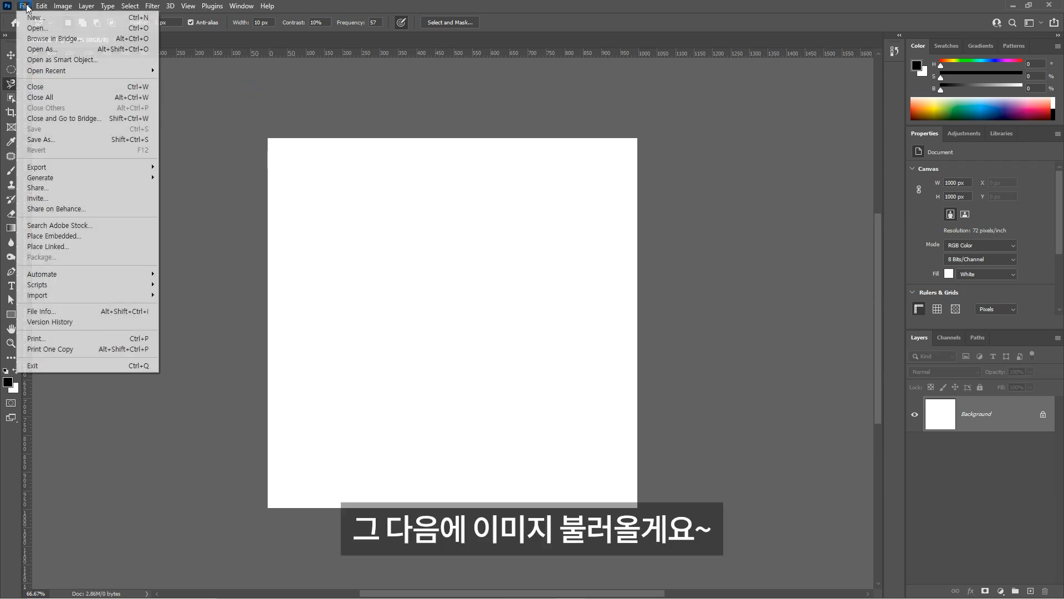
click(33, 28)
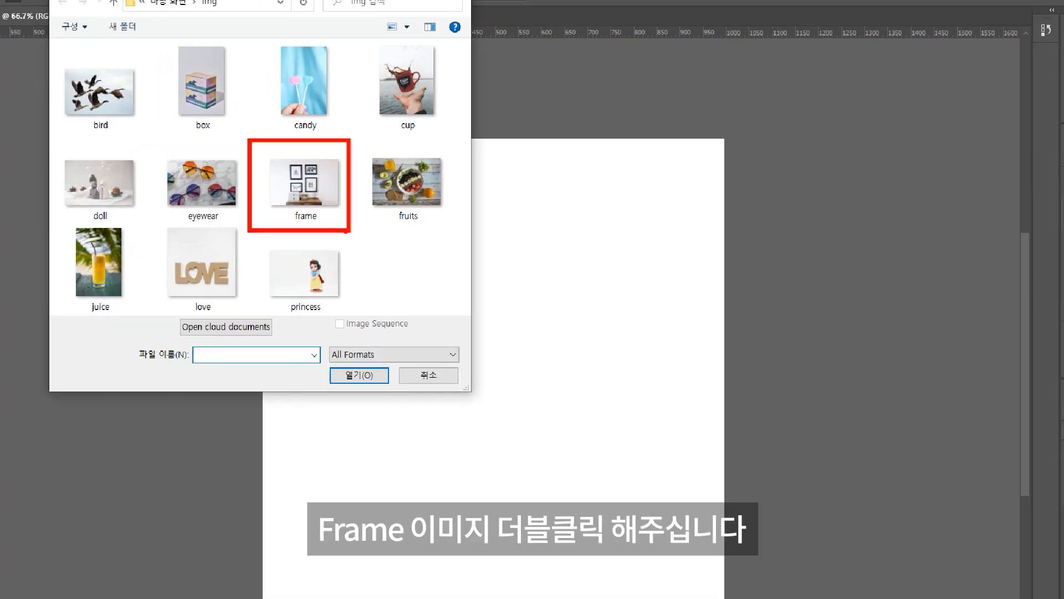
double_click(305, 188)
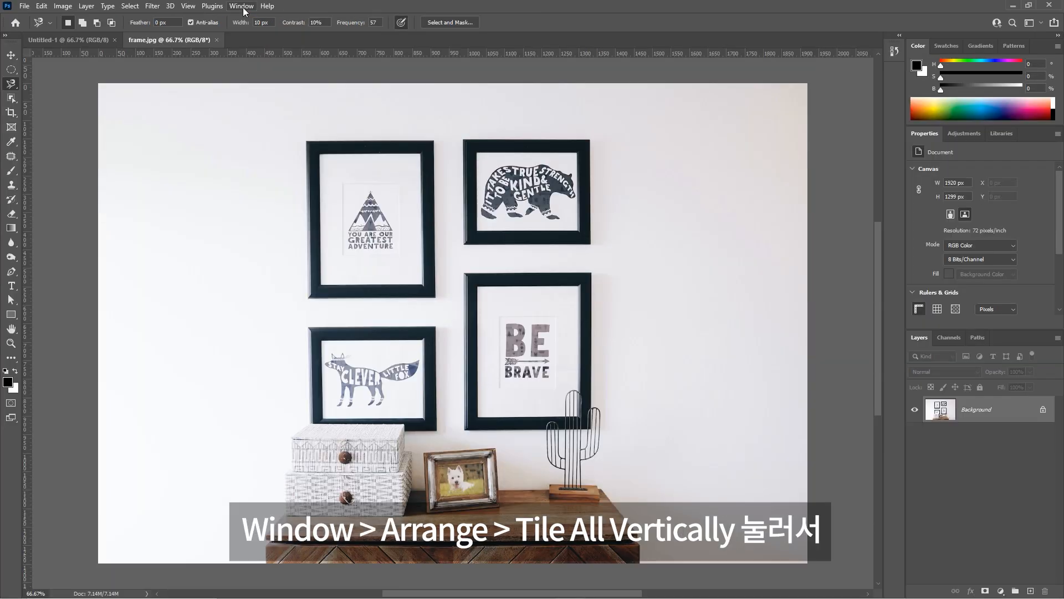
- Tile all open documents vertically so the blank canvas and the frame image are side by side
click(243, 6)
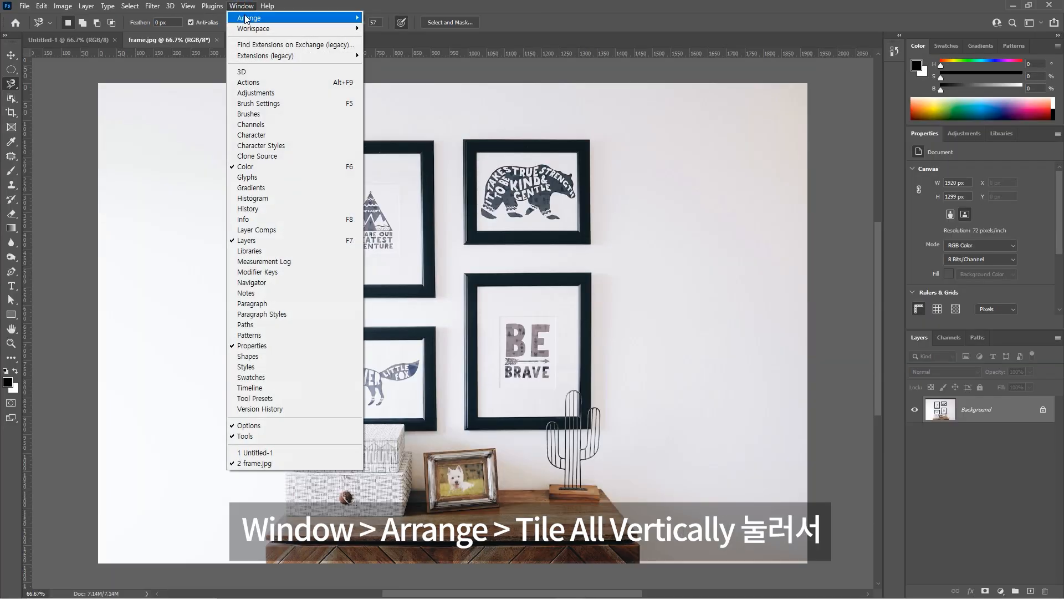
mouse_move(247, 18)
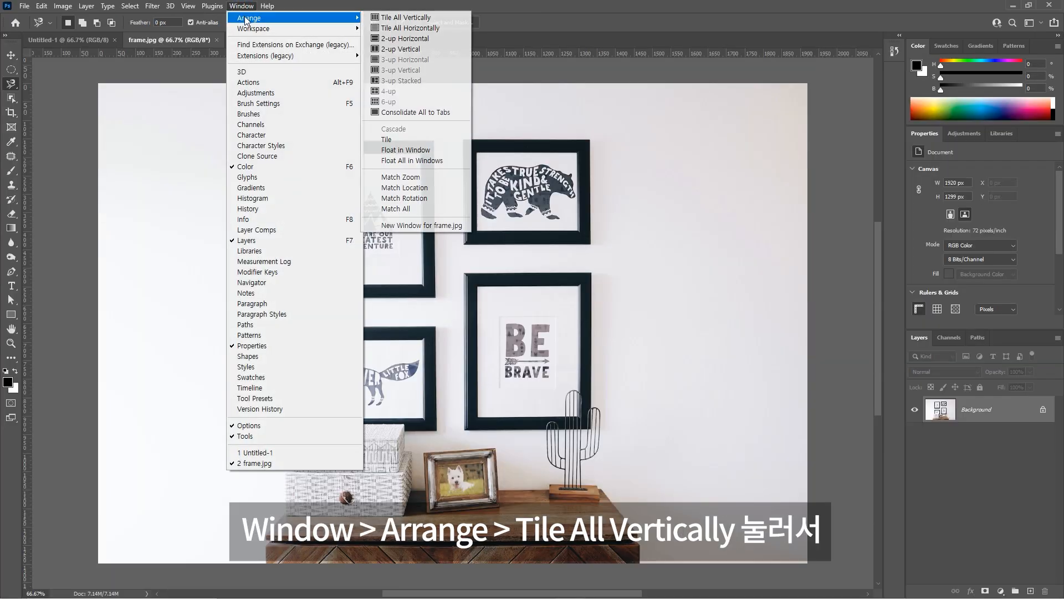
click(426, 21)
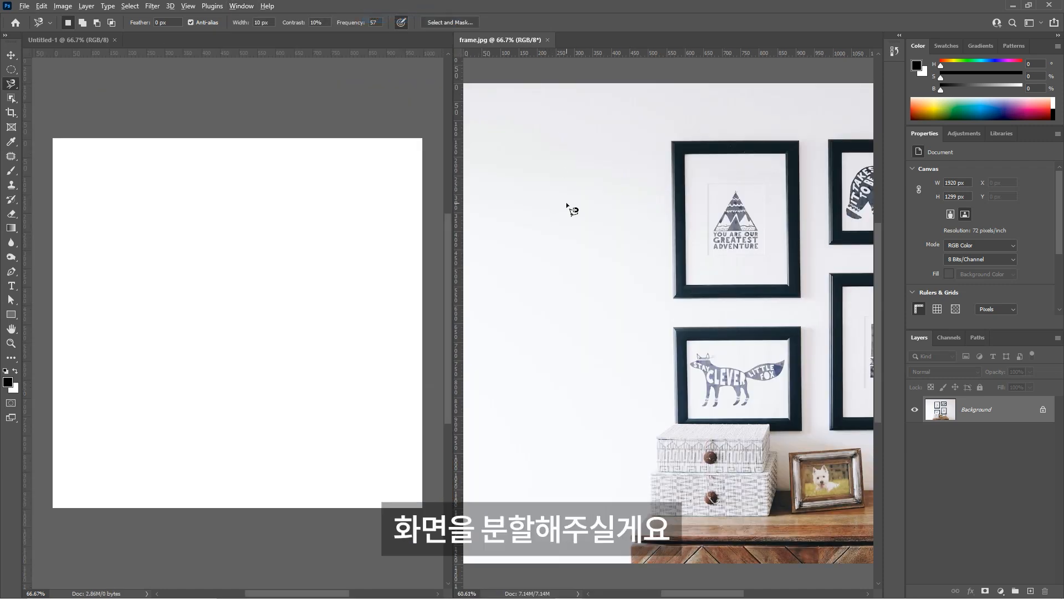
scroll(610, 217, down, 1)
drag(615, 213, 557, 230)
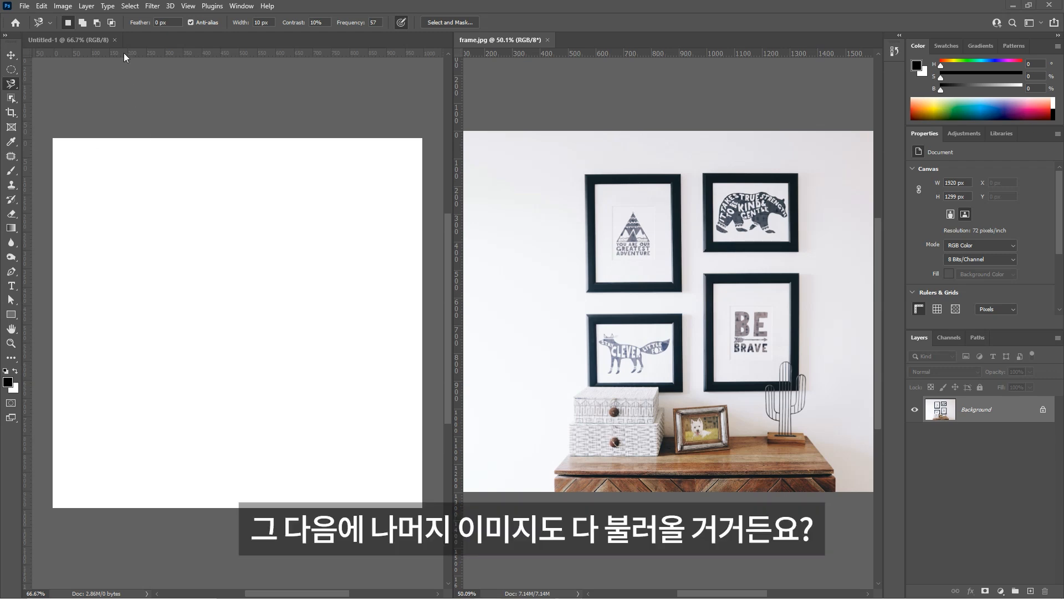
- Open all the images in the img folder at once, from bird through princess
click(24, 6)
click(33, 28)
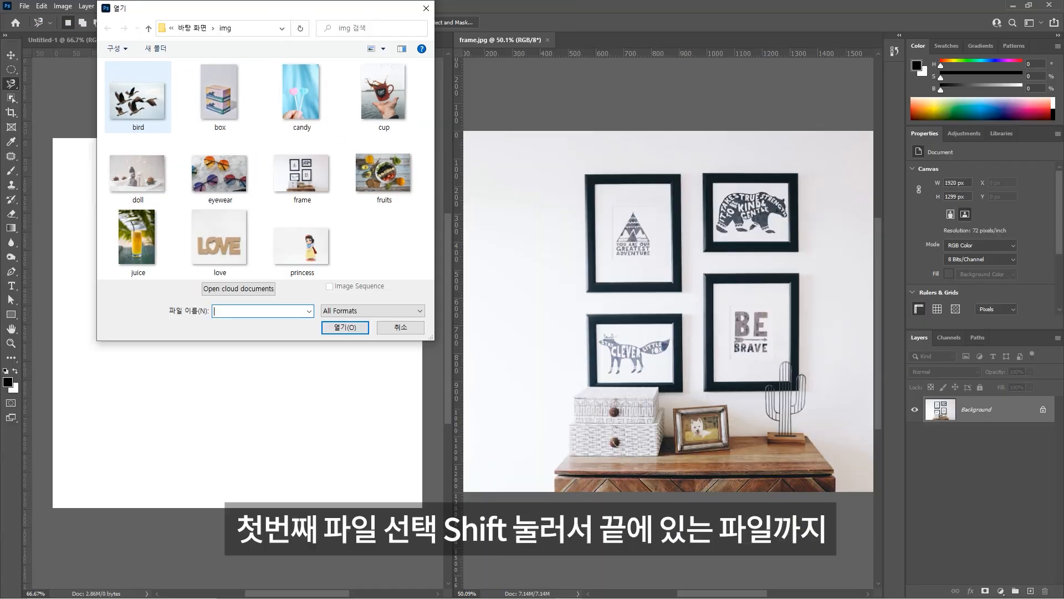
click(140, 101)
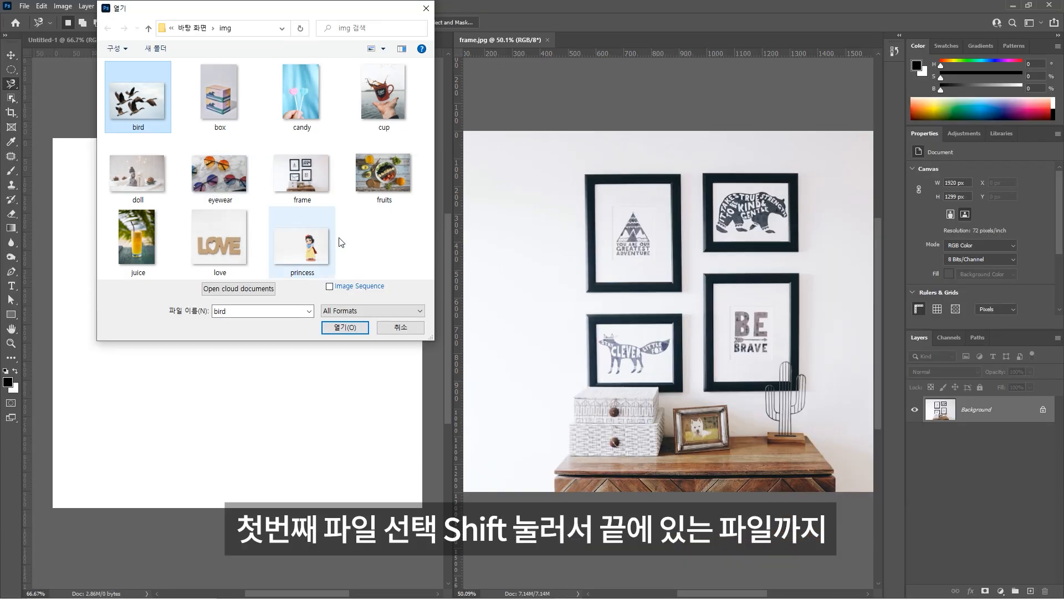
shift+click(309, 251)
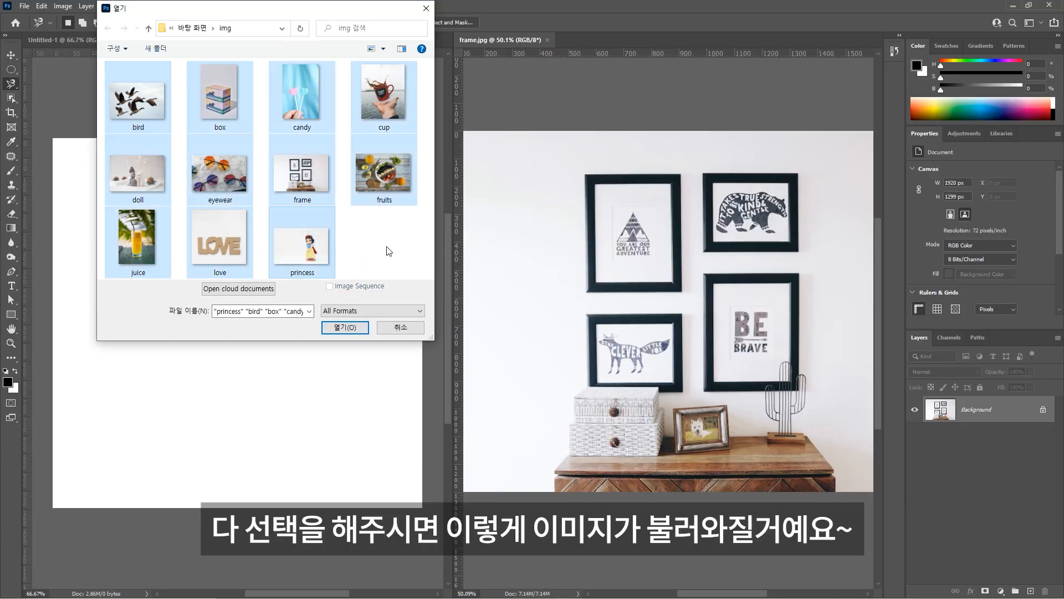
drag(429, 339, 524, 339)
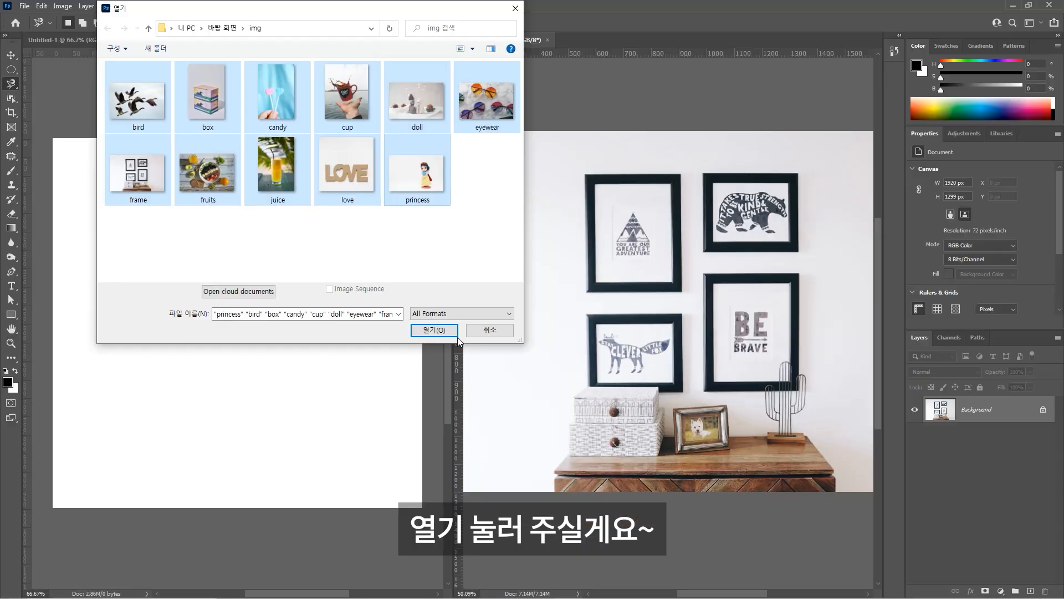
click(432, 323)
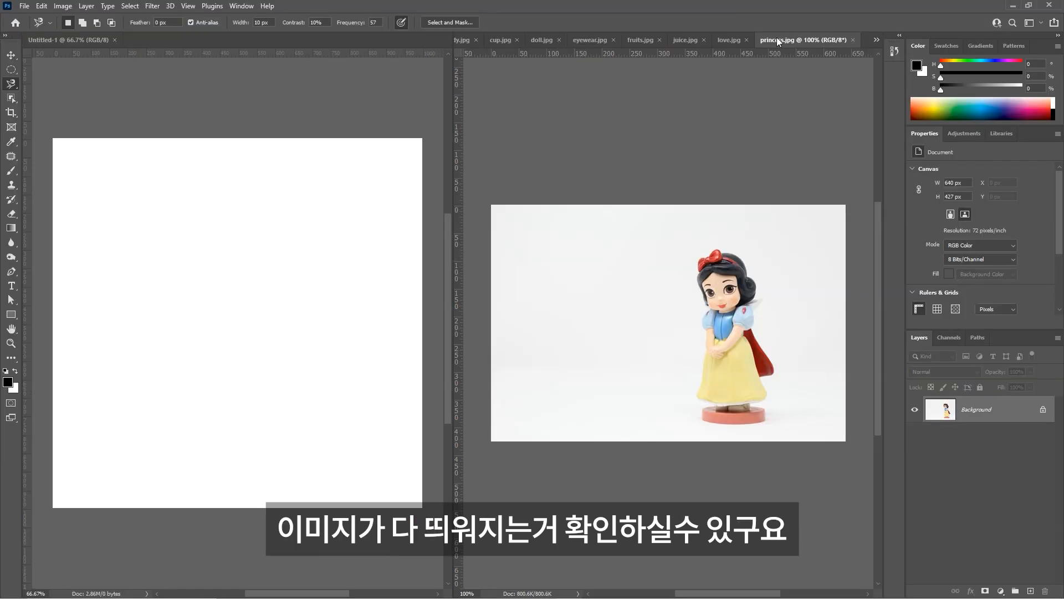
- Look through the opened juice, fruits, eyewear, doll and cup images, and bring frame.jpg to the front
click(764, 19)
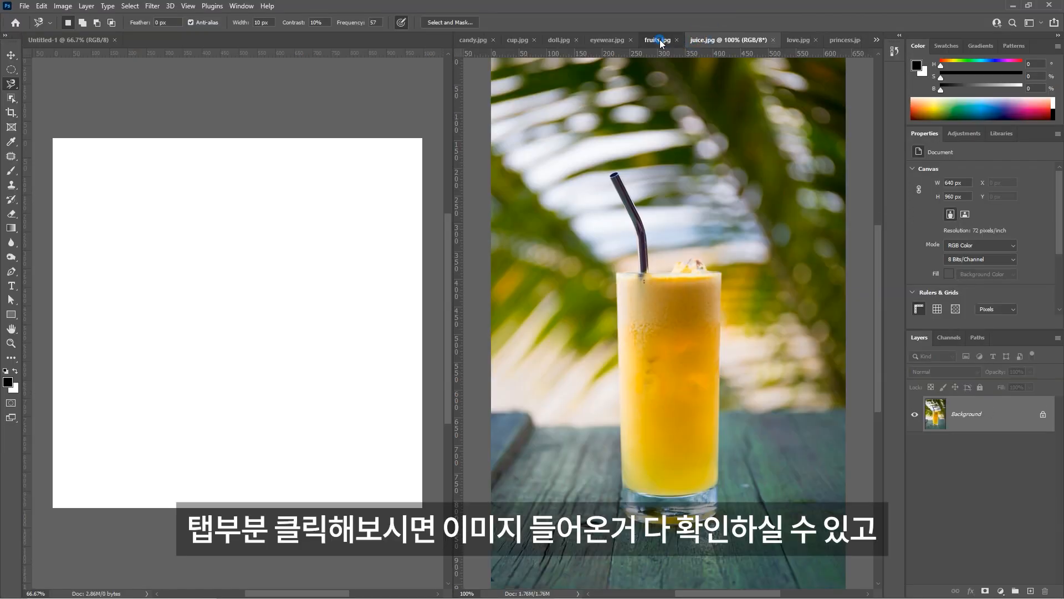
click(659, 40)
click(605, 40)
click(557, 40)
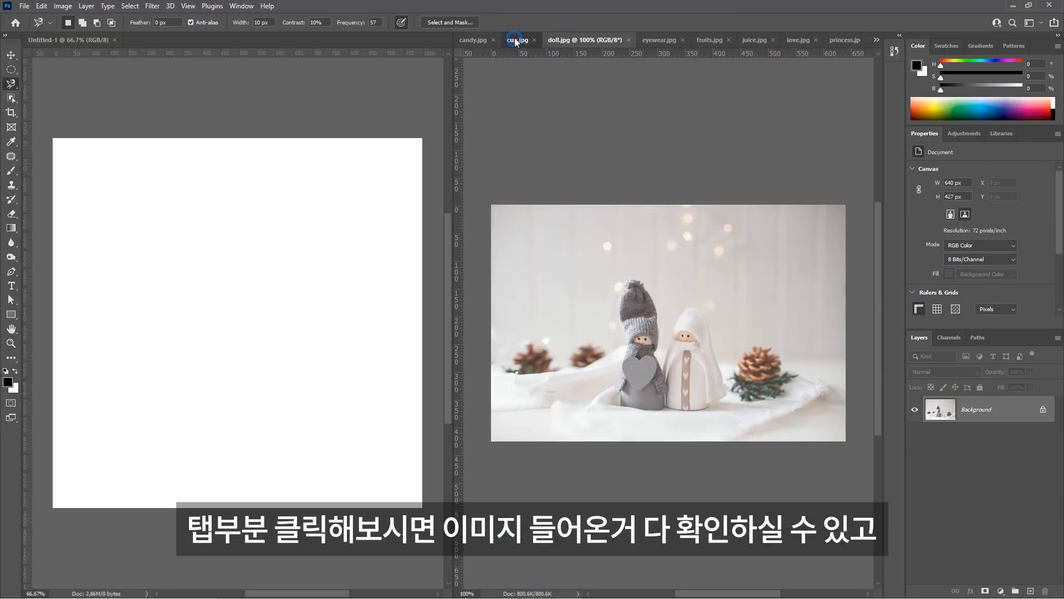
click(514, 39)
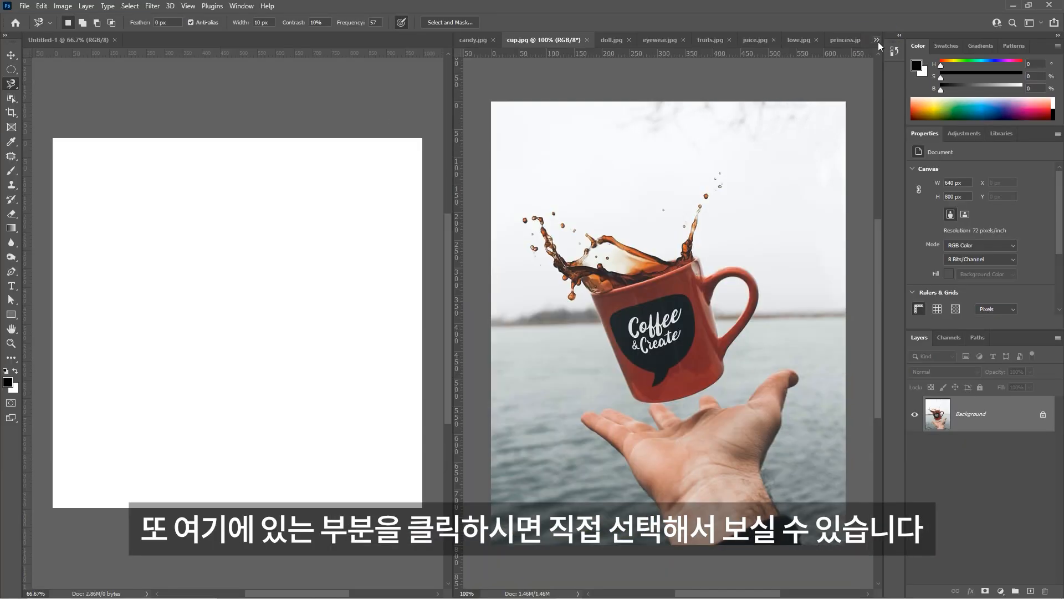
click(872, 50)
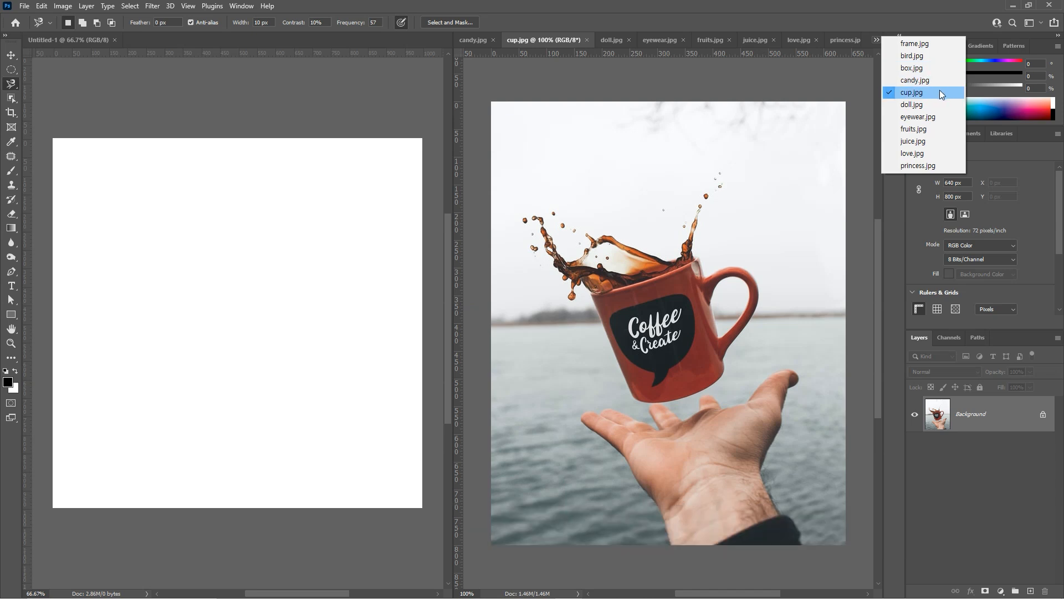
click(923, 44)
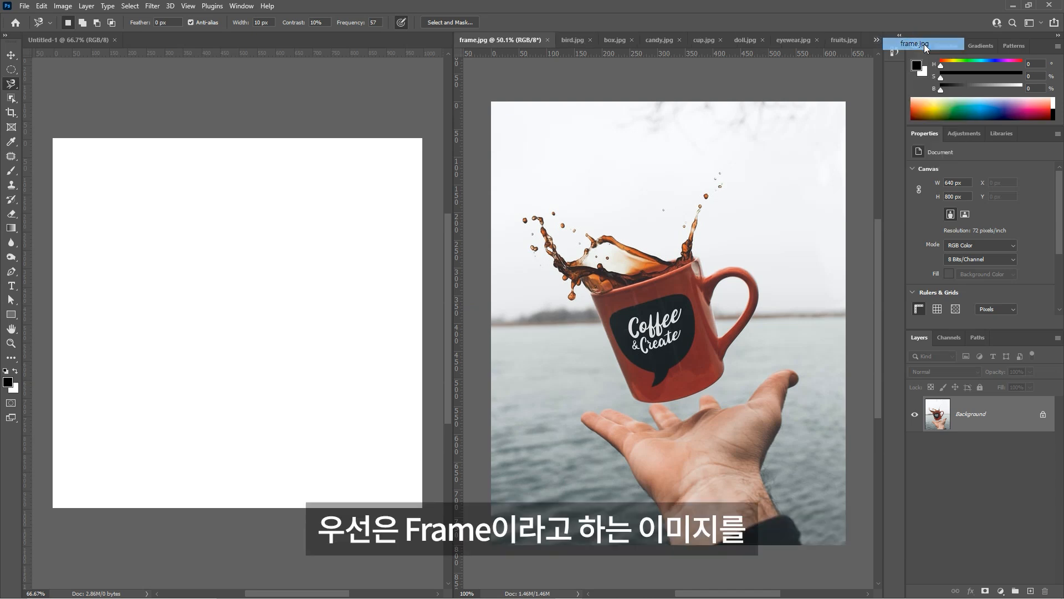
drag(655, 235, 613, 237)
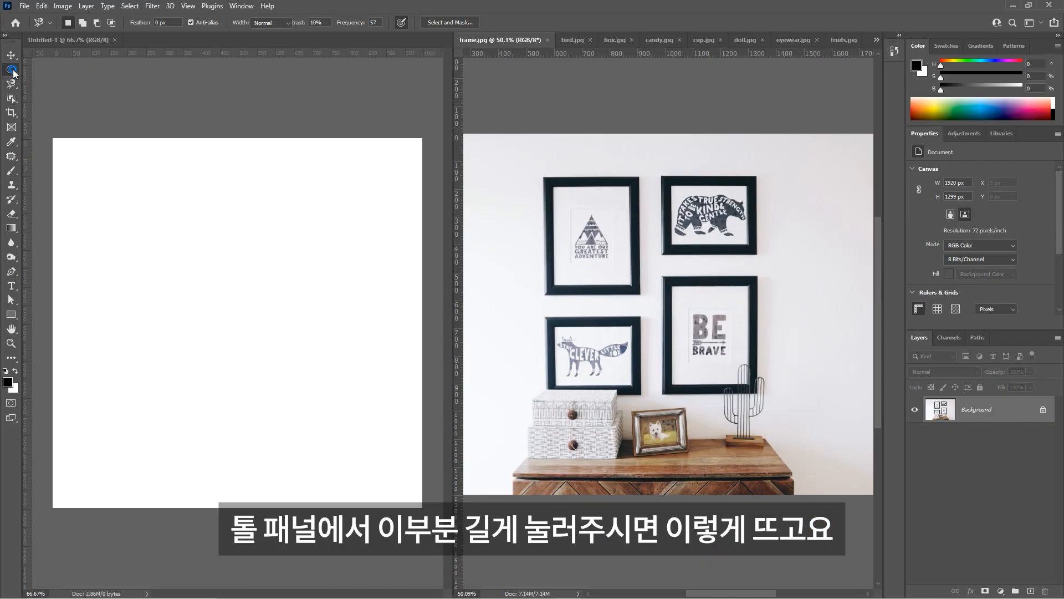
- Select the white picture area around the bear inside its black frame with the Rectangular Marquee tool
click(14, 80)
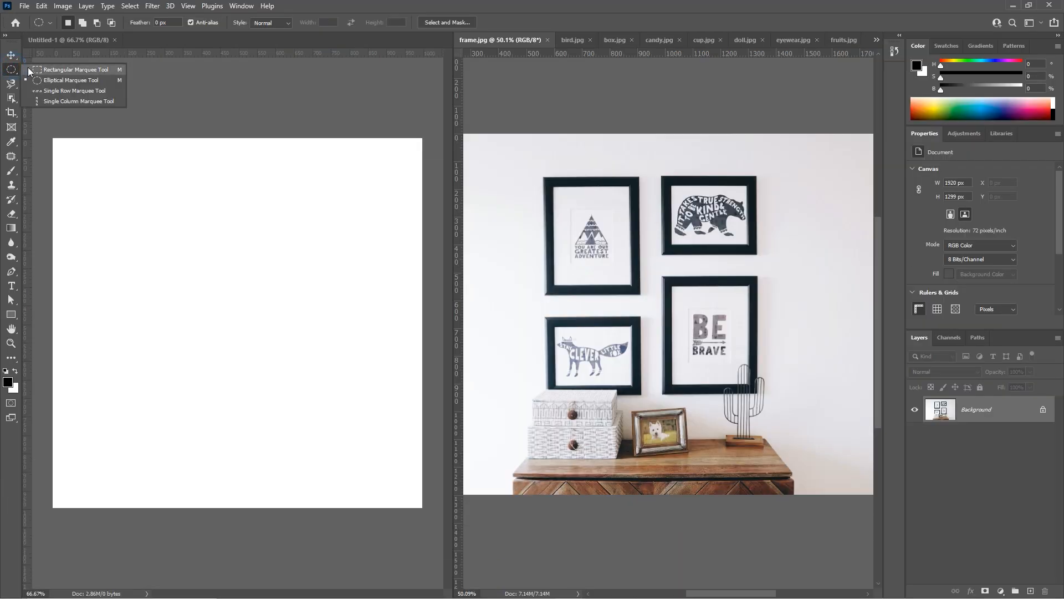
click(95, 75)
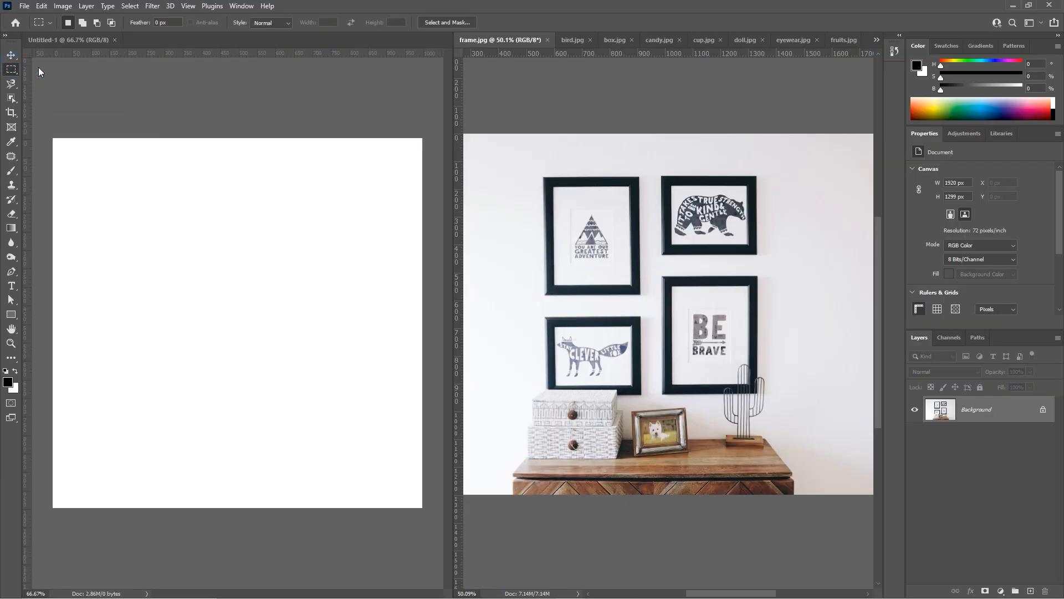
scroll(807, 241, up, 4)
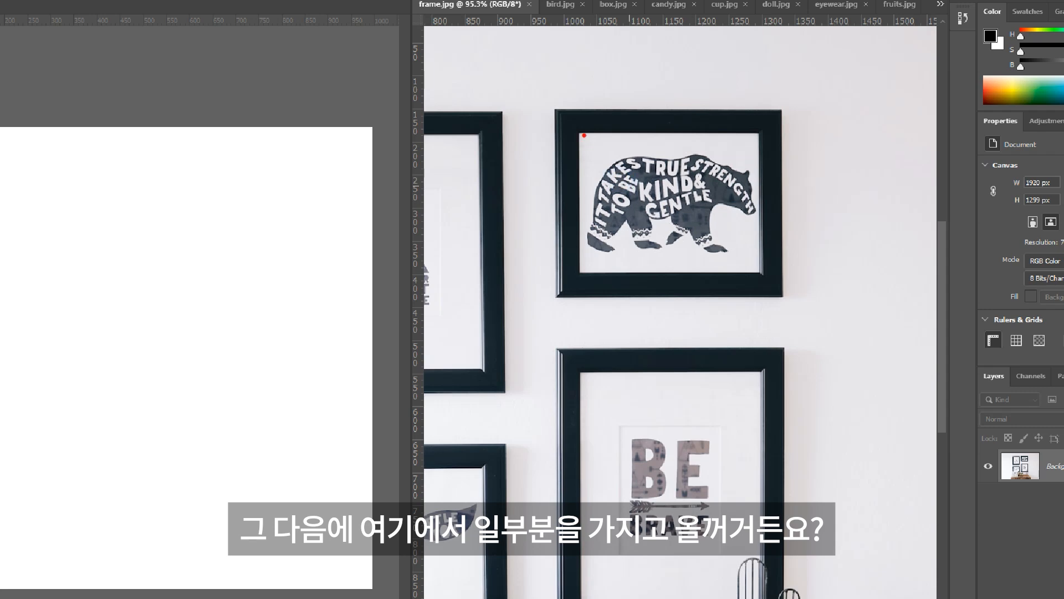
mouse_move(581, 129)
mouse_down()
mouse_move(625, 147)
mouse_move(761, 276)
mouse_up()
key(Escape)
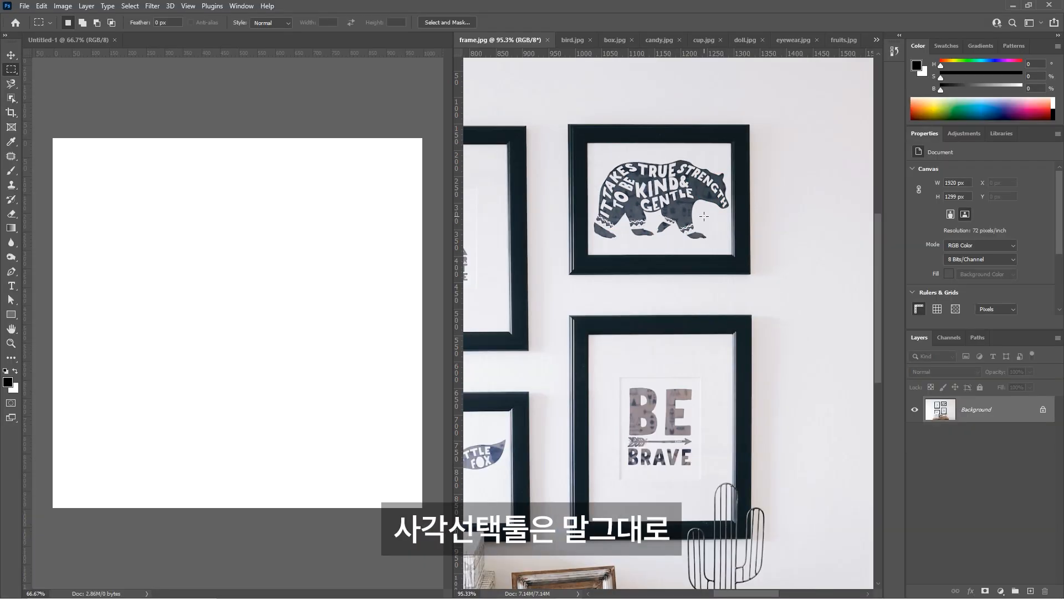
scroll(703, 216, up, 1)
drag(631, 190, 631, 211)
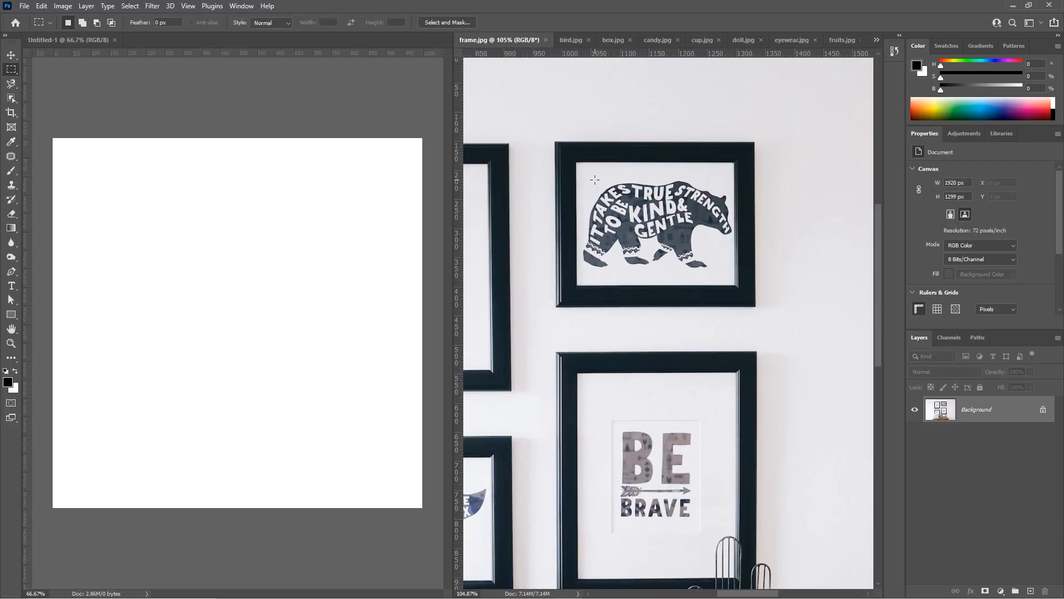
scroll(584, 176, up, 1)
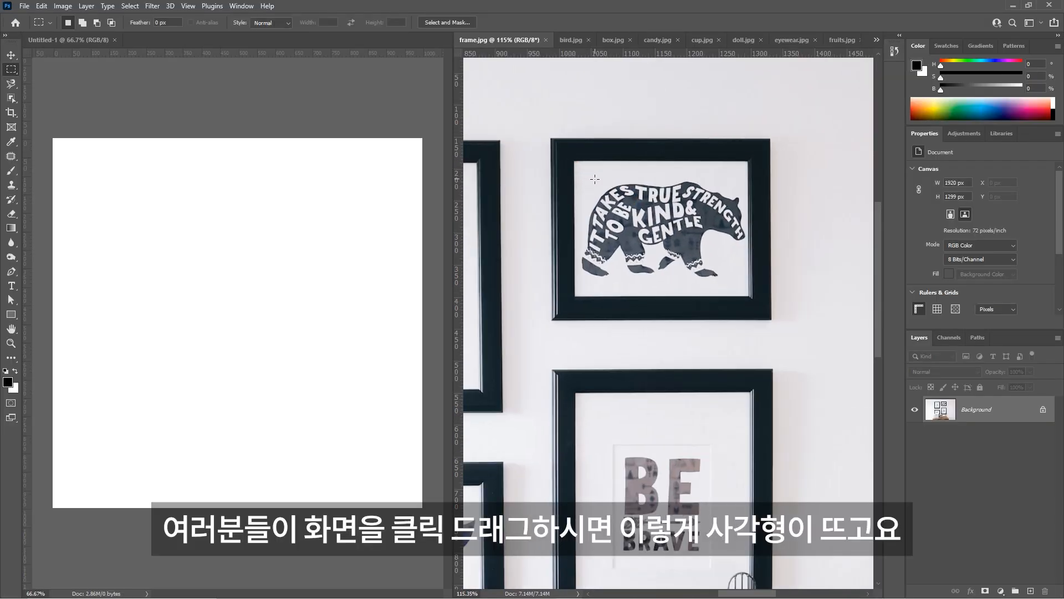
drag(588, 175, 746, 292)
key(shift)
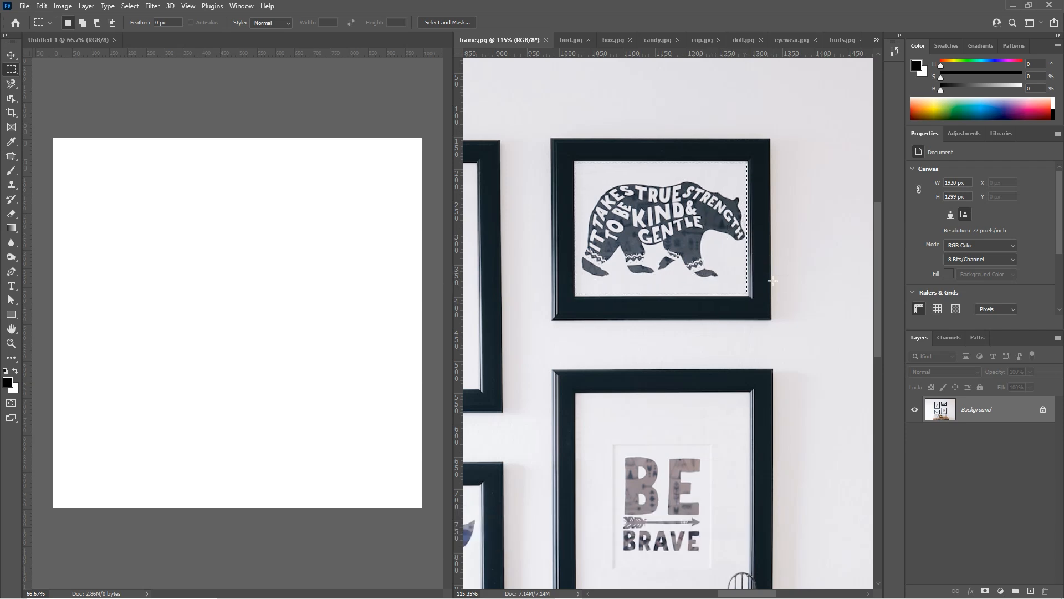
scroll(678, 192, down, 3)
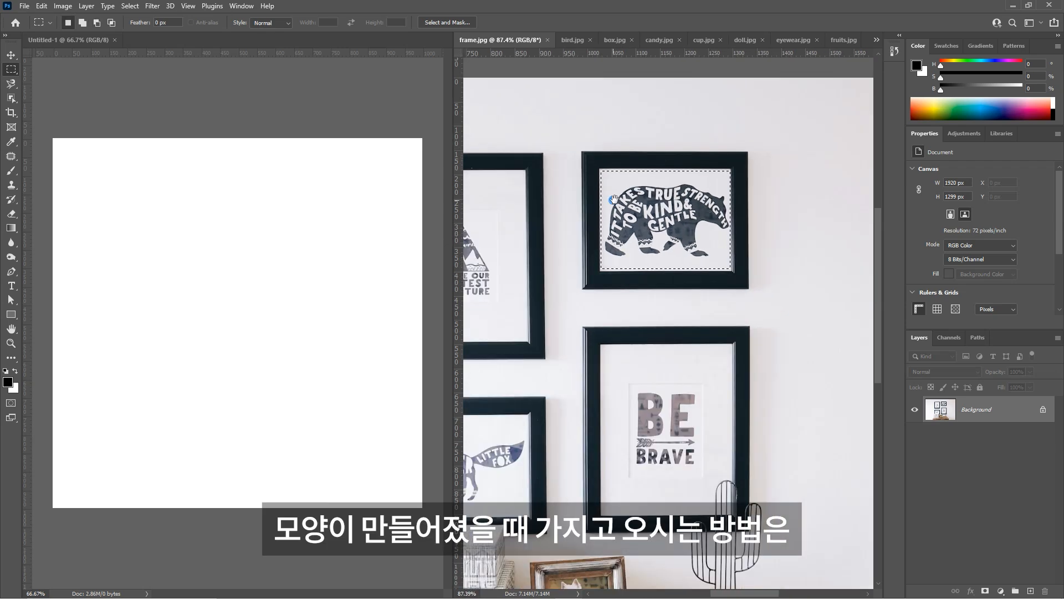
- Move the selected bear picture from frame.jpg into the blank document, placing it left of centre at about X 268, Y 345 px
drag(609, 198, 616, 198)
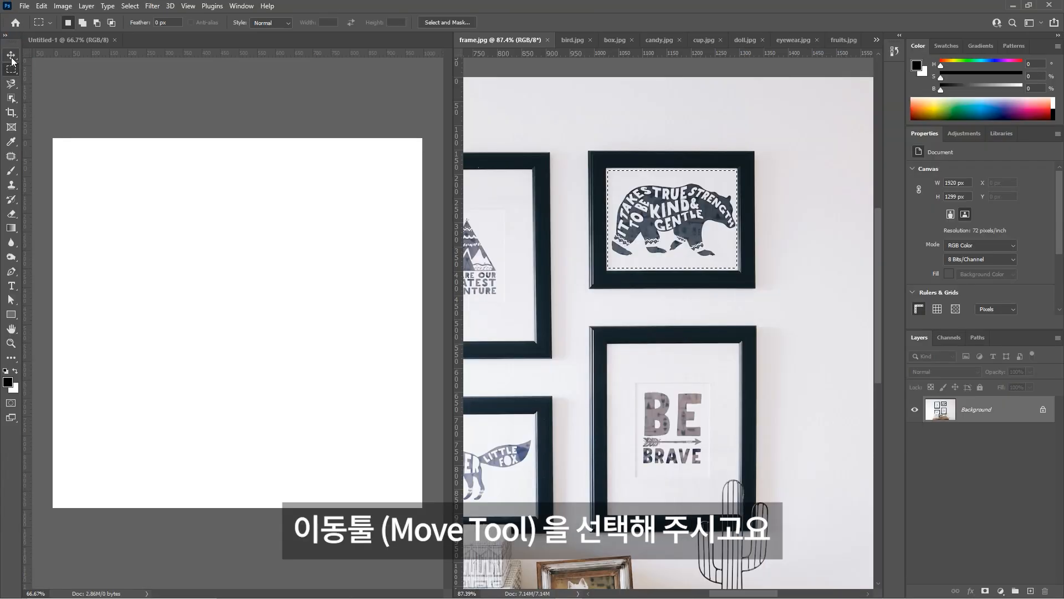
key(v)
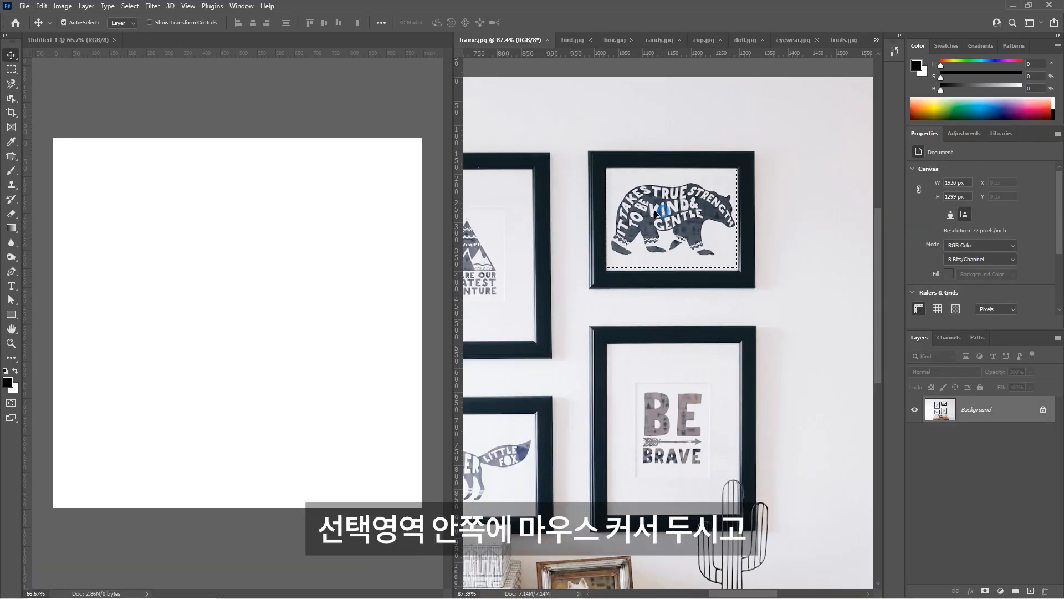
drag(675, 223, 130, 241)
drag(234, 236, 206, 297)
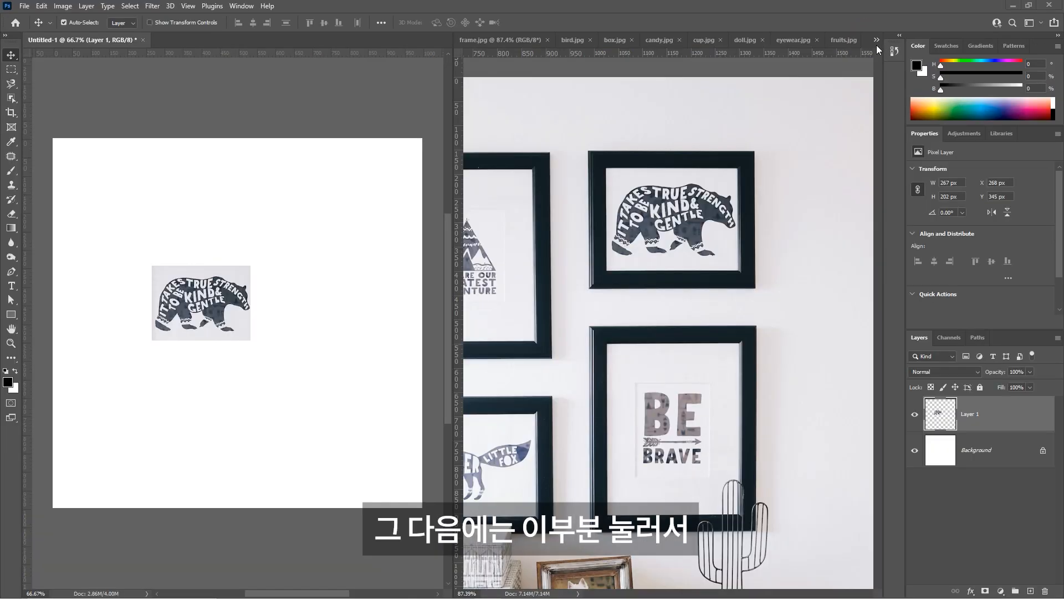
- Bring fruits.jpg to the front and enlarge its view around the fruit bowl
click(876, 50)
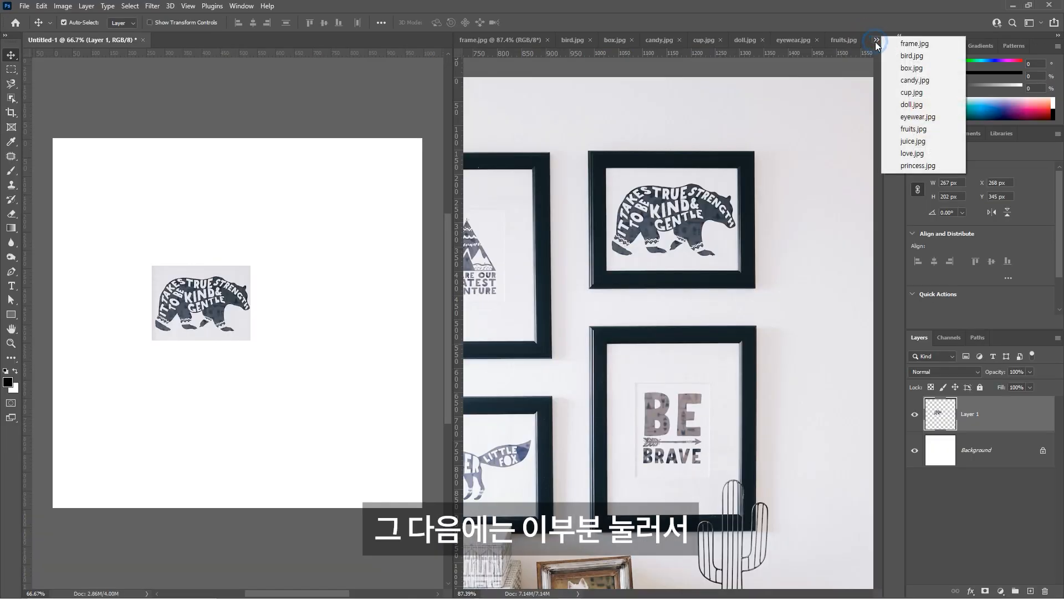
click(930, 128)
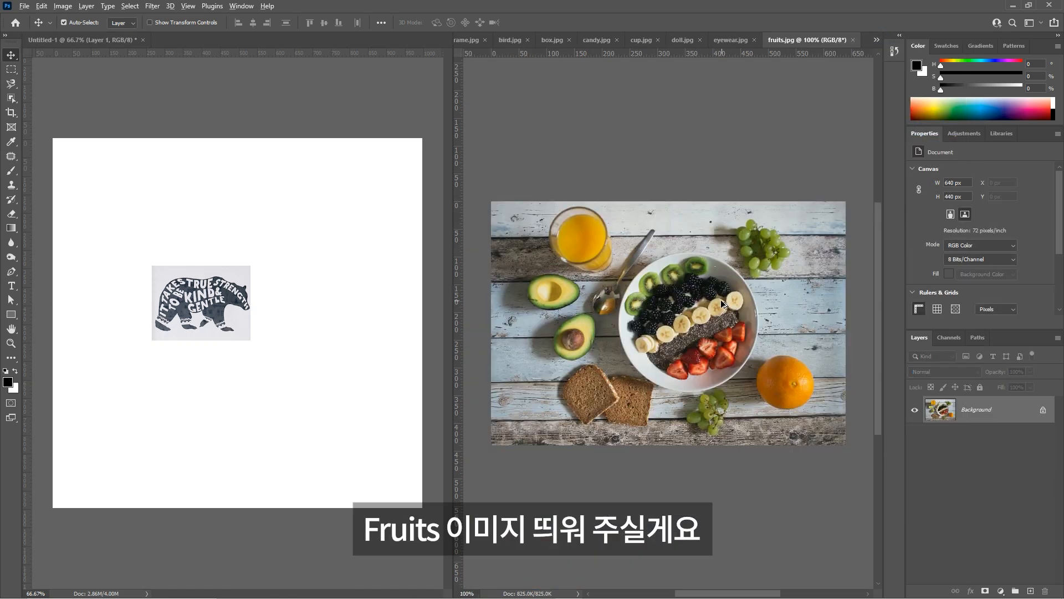
scroll(720, 299, up, 4)
drag(718, 307, 696, 274)
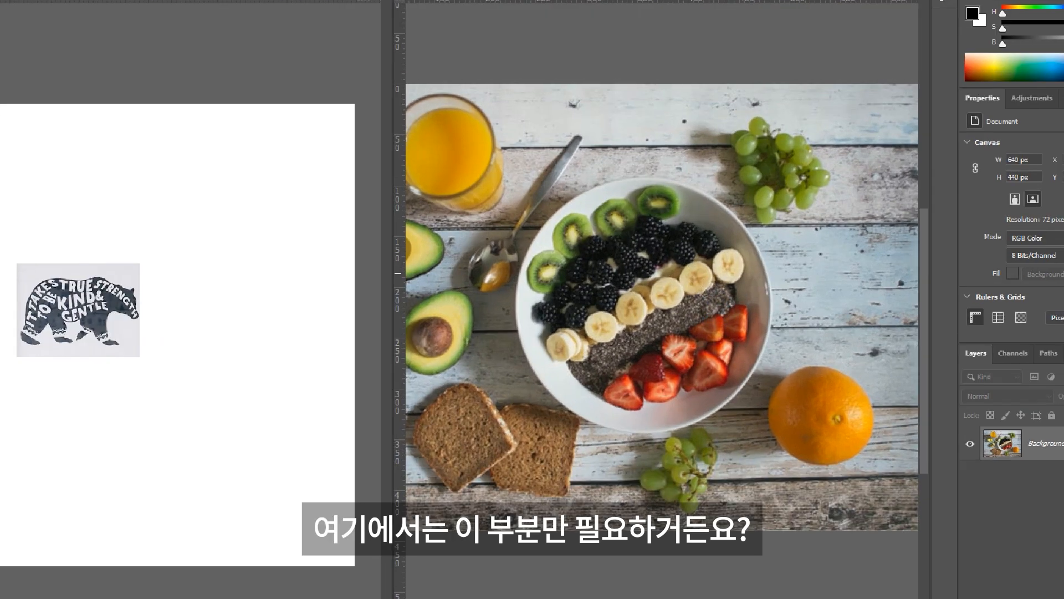
mouse_move(641, 175)
mouse_down()
mouse_move(549, 218)
mouse_move(520, 315)
mouse_move(560, 392)
mouse_move(606, 421)
mouse_move(661, 432)
mouse_move(709, 420)
mouse_up()
mouse_move(774, 358)
mouse_down()
mouse_move(779, 309)
mouse_move(755, 254)
mouse_move(724, 219)
mouse_move(632, 178)
mouse_up()
key(Escape)
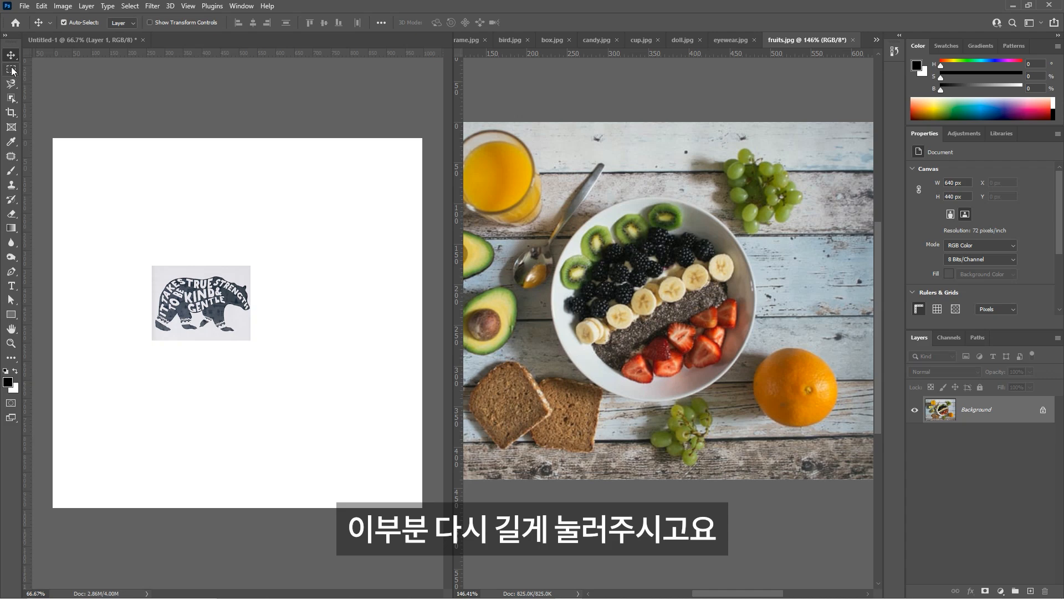
- Select the round fruit bowl with the Elliptical Marquee tool, using a circle about 237 px across
click(11, 70)
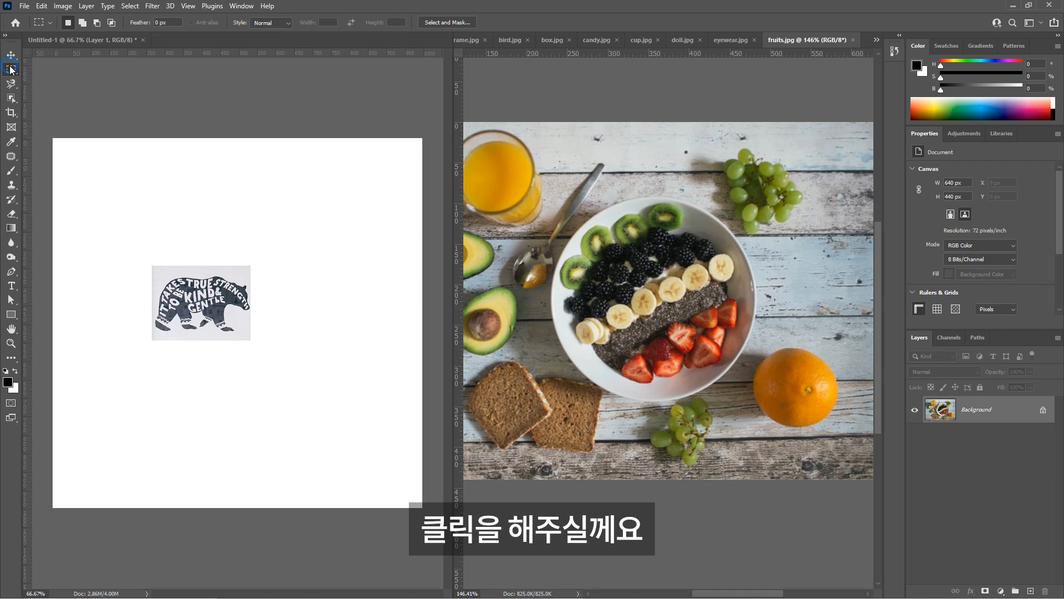
right_click(12, 70)
click(42, 78)
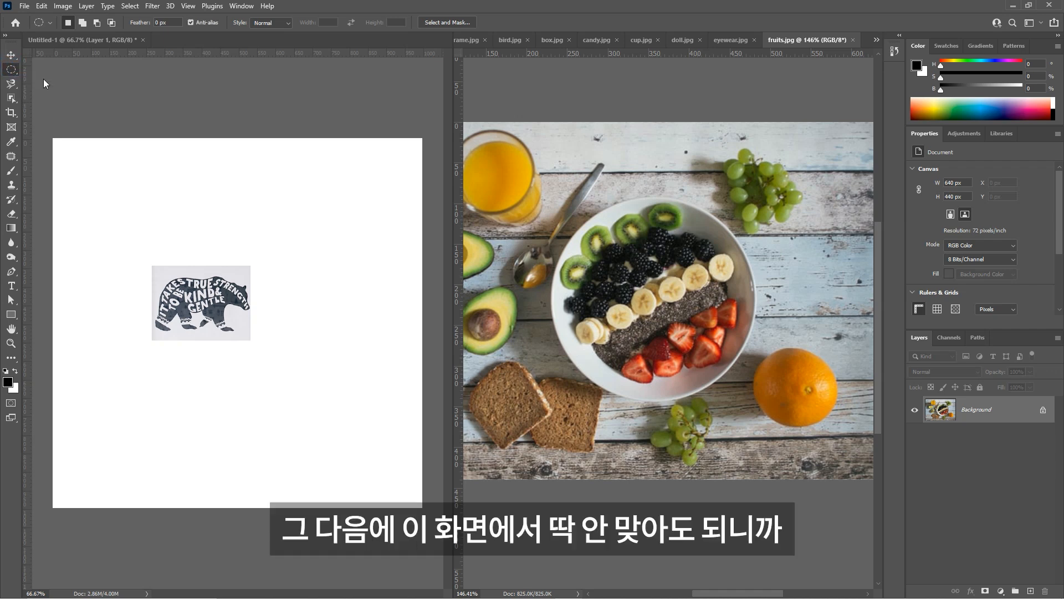
drag(608, 277, 621, 259)
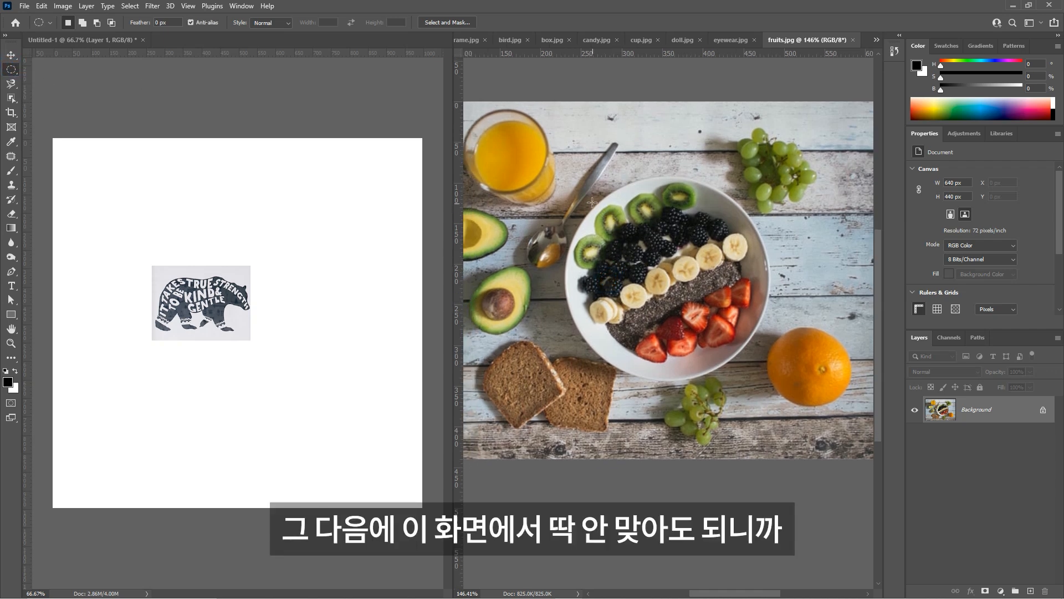
drag(577, 187, 766, 387)
scroll(761, 269, up, 2)
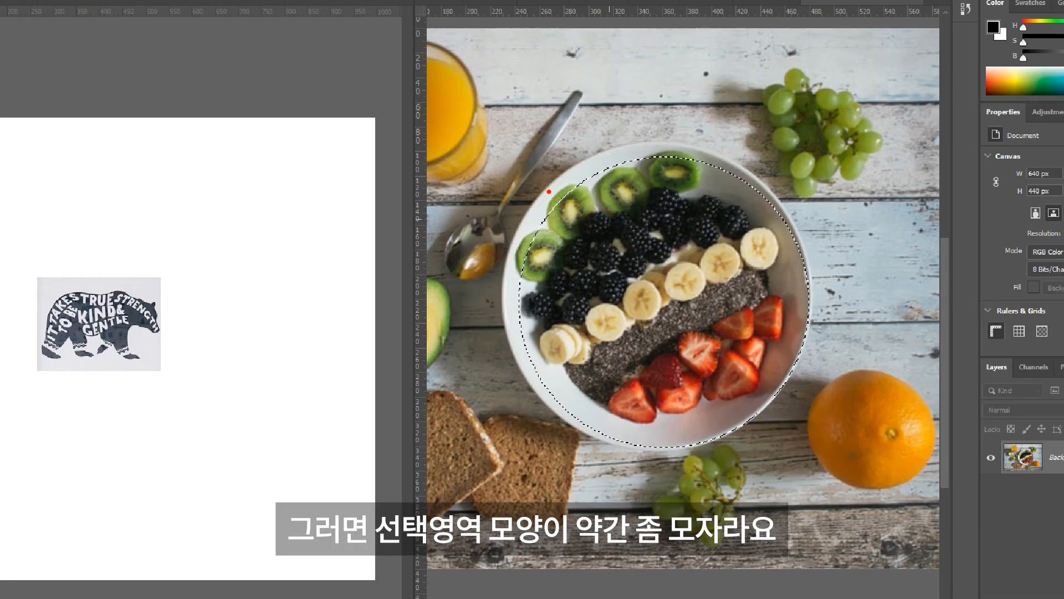
mouse_move(539, 204)
mouse_down()
mouse_move(554, 197)
mouse_move(553, 207)
mouse_move(574, 163)
mouse_up()
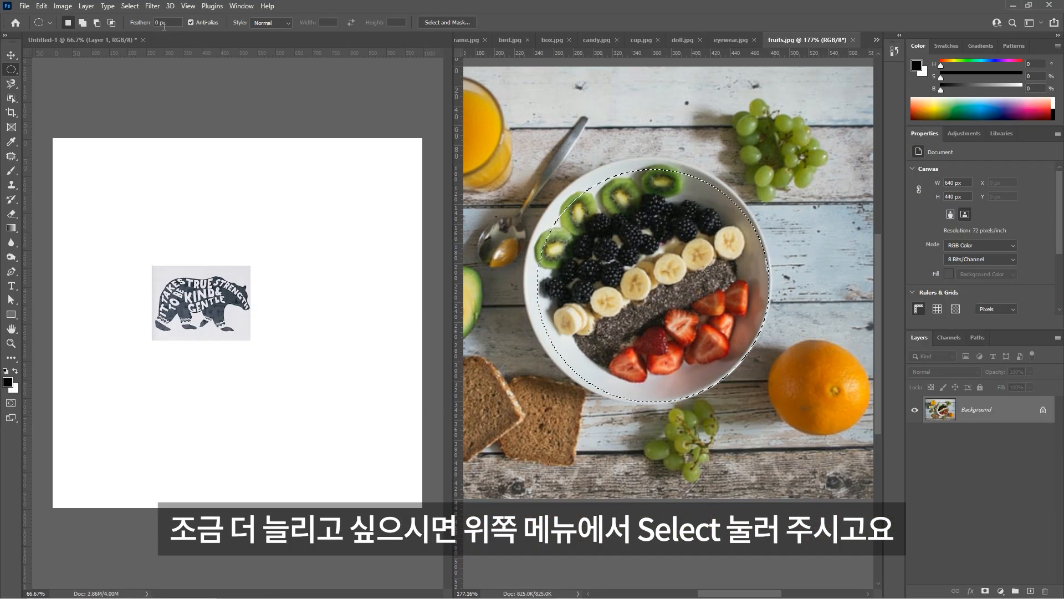
- Transform the bowl selection to about 105.9% width and 104.2% height so it follows the bowl's rim
click(130, 6)
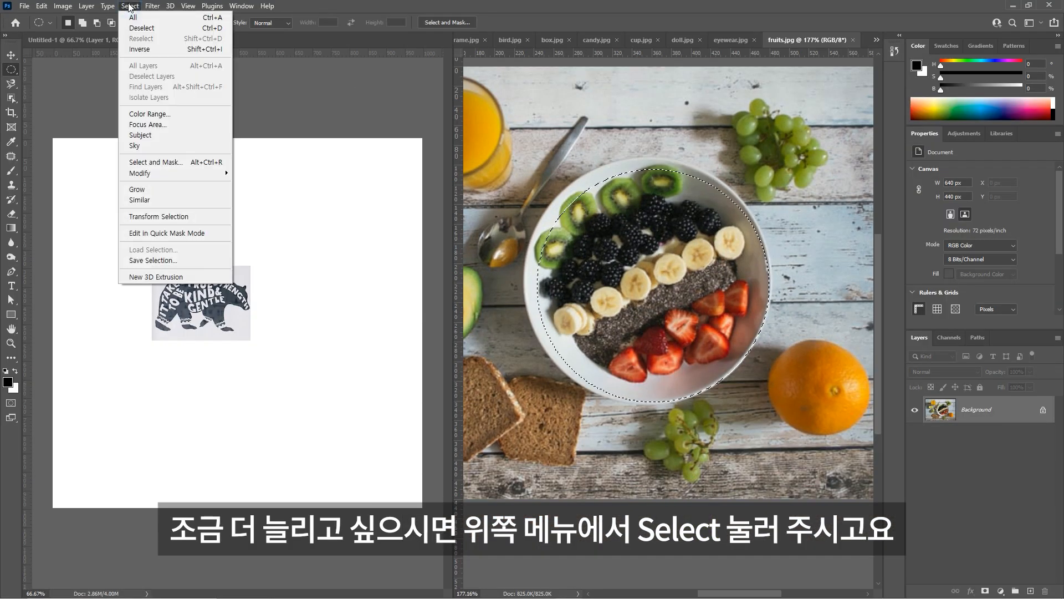
click(183, 218)
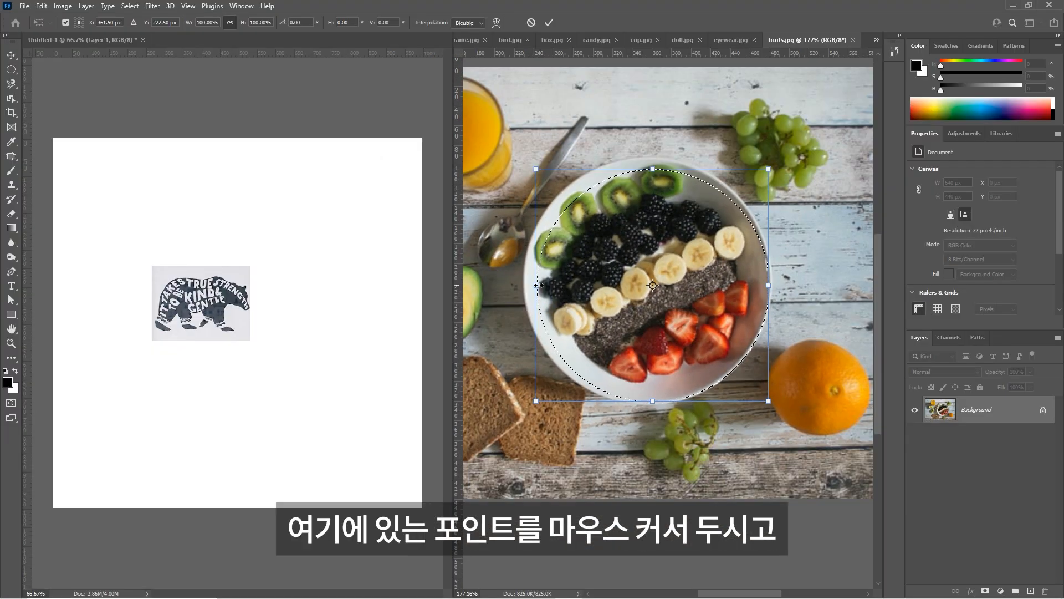
drag(538, 285, 527, 285)
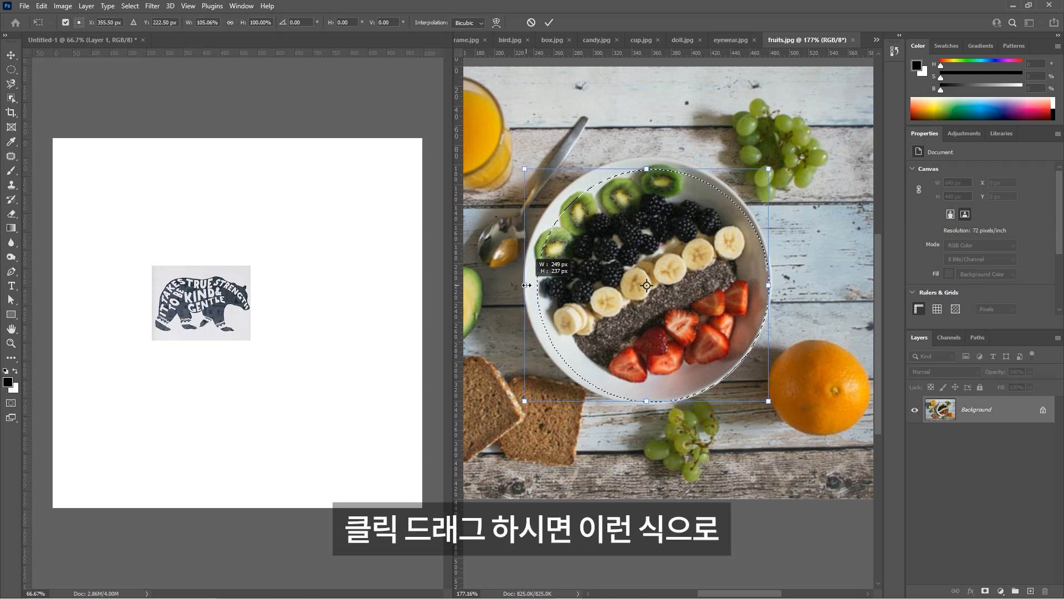
drag(646, 169, 646, 159)
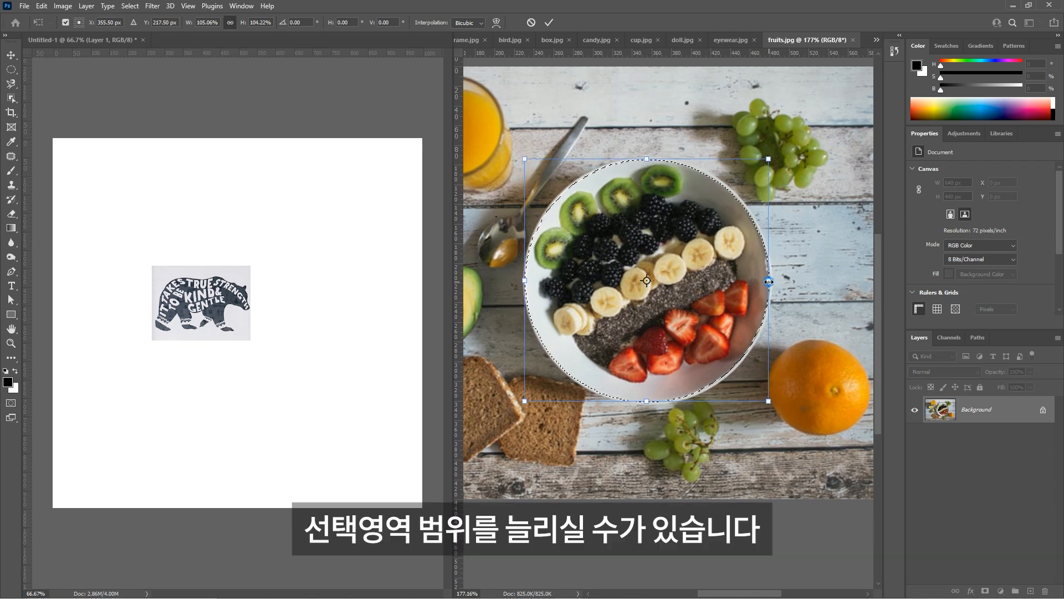
drag(770, 281, 773, 281)
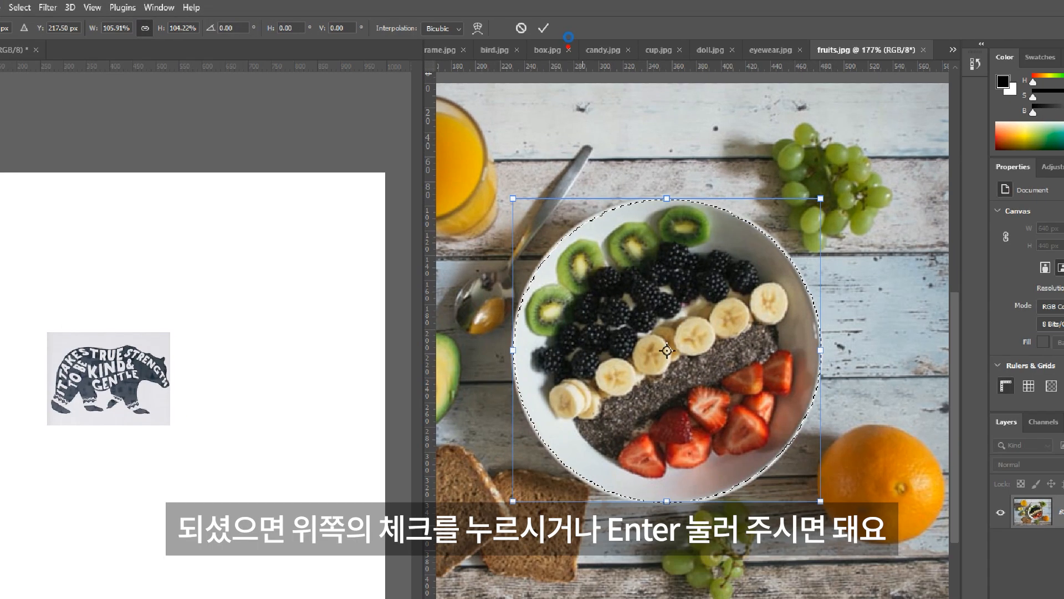
click(543, 28)
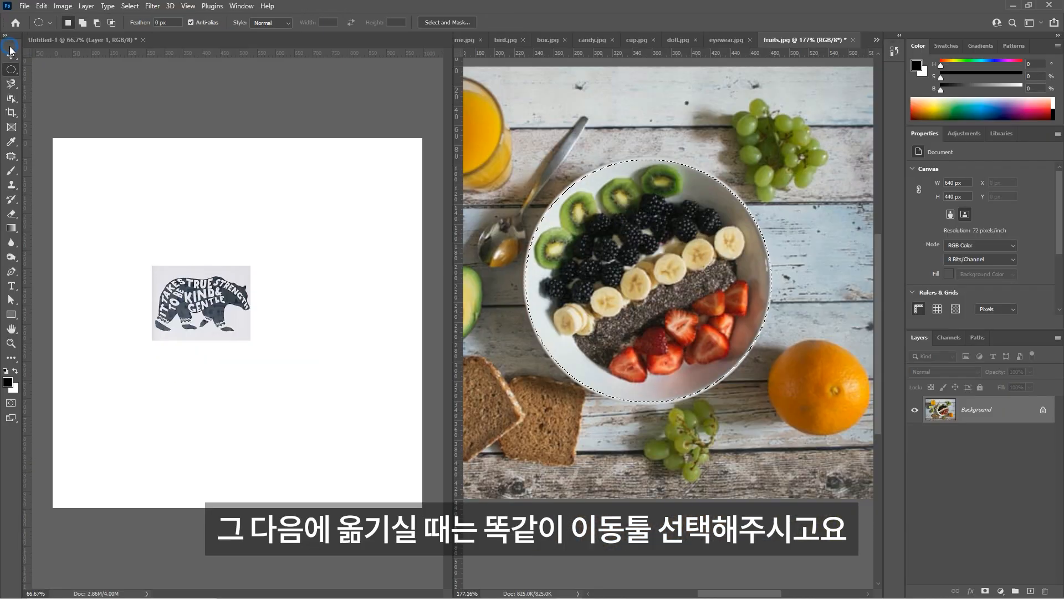
- Move the selected fruit bowl into the blank document, placing it just right of the bear picture
click(15, 70)
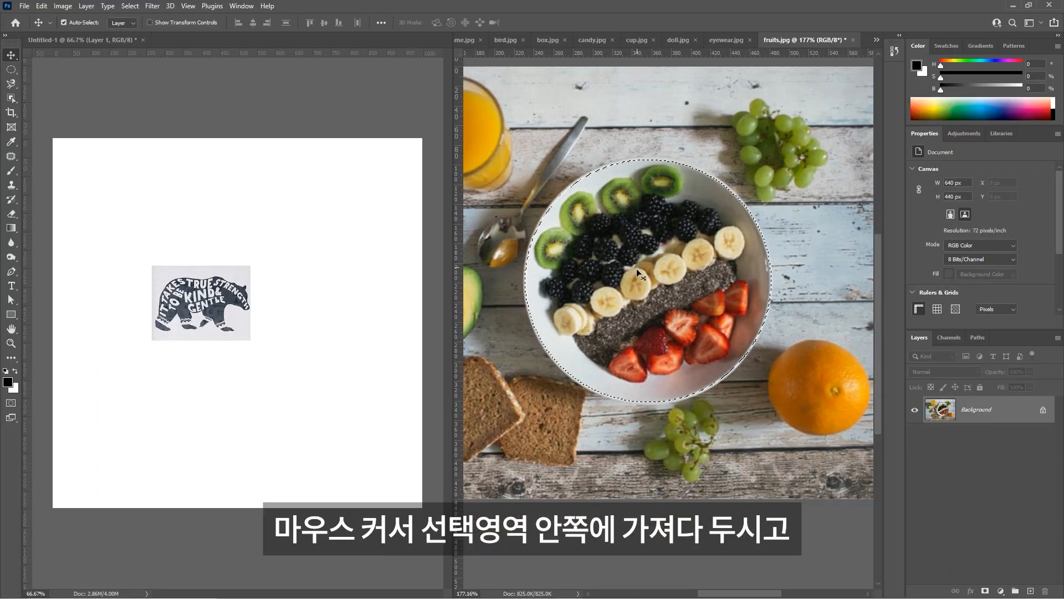
drag(652, 278, 300, 297)
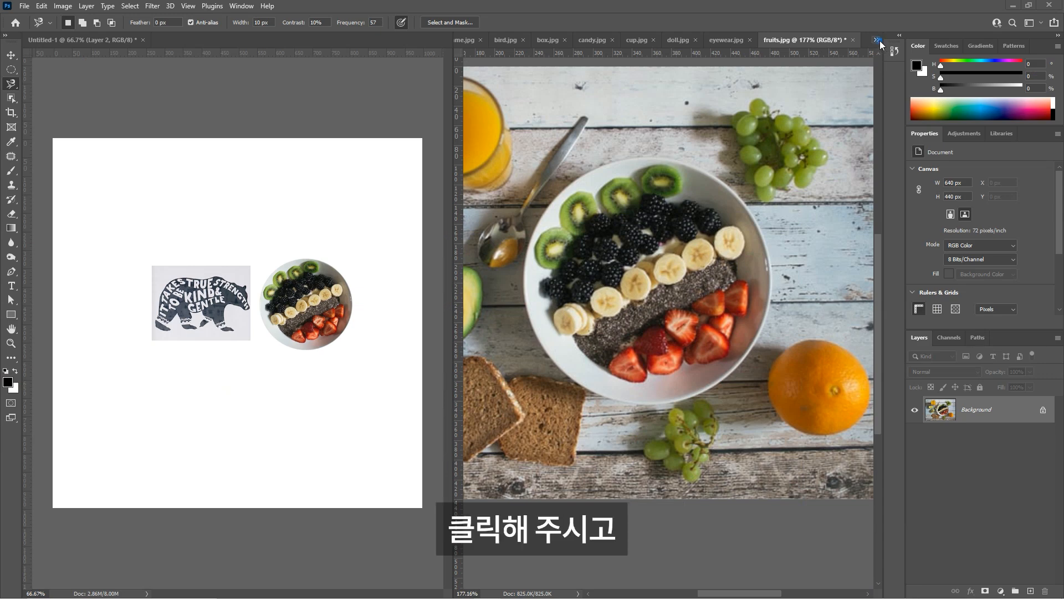
- Bring box.jpg to the front and fit both stacked boxes in view at 100%
click(875, 50)
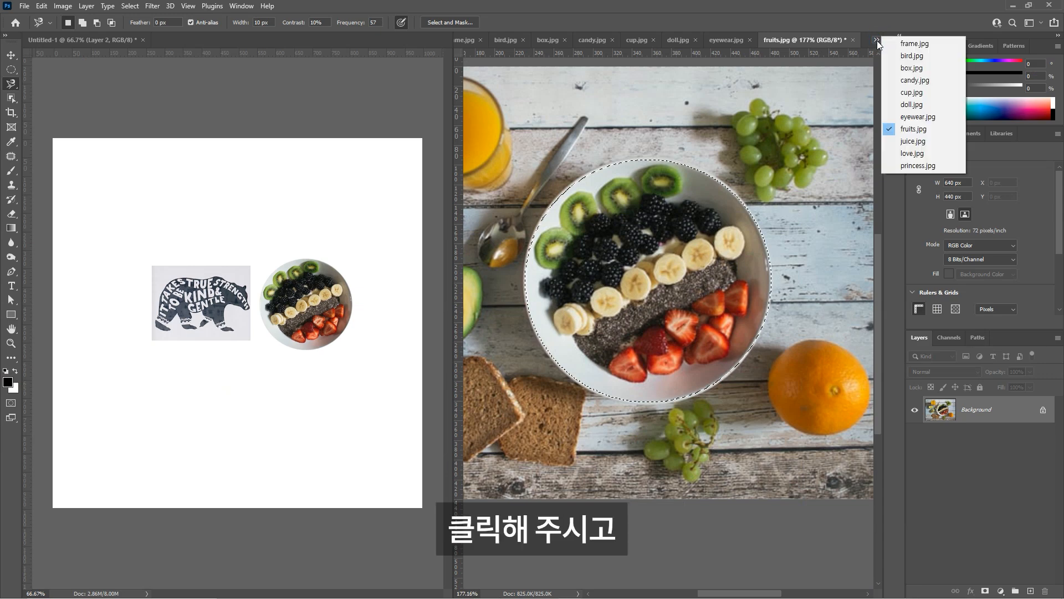
click(912, 68)
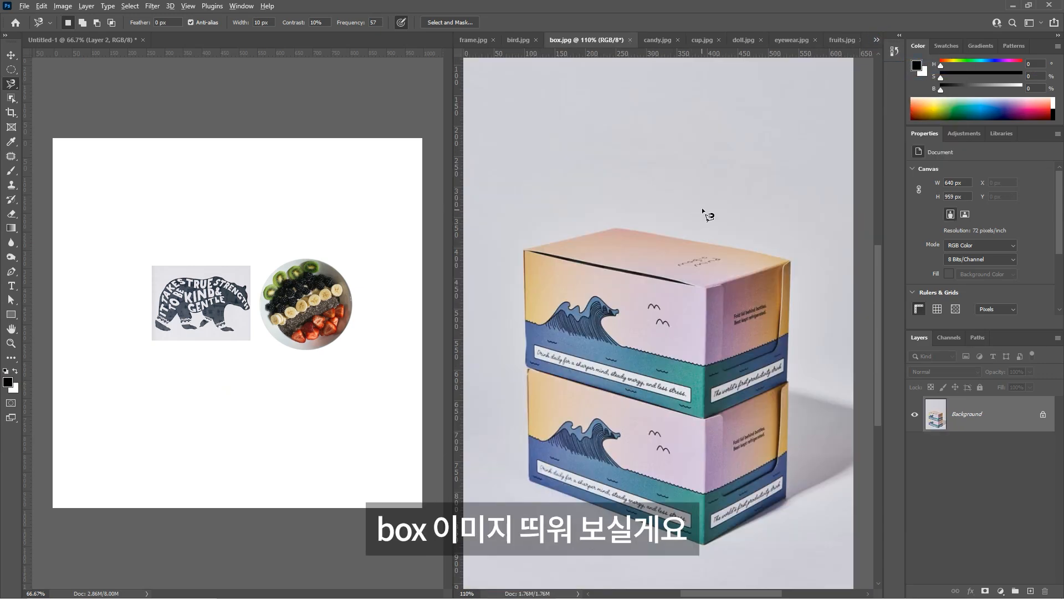
scroll(701, 210, down, 1)
drag(665, 261, 641, 202)
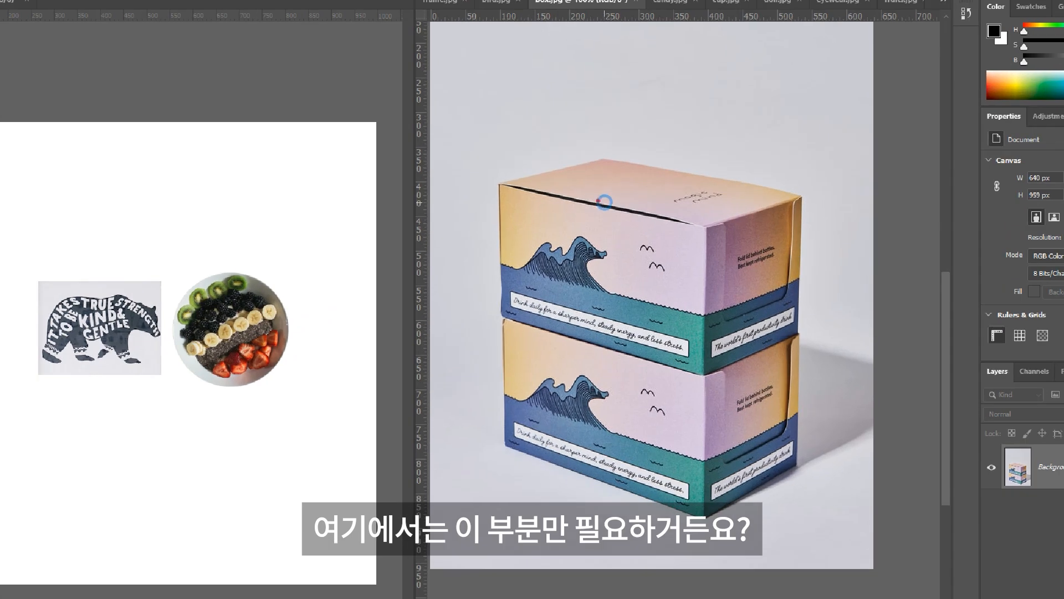
mouse_move(602, 163)
mouse_down()
mouse_move(495, 194)
mouse_move(497, 315)
mouse_move(699, 359)
mouse_up()
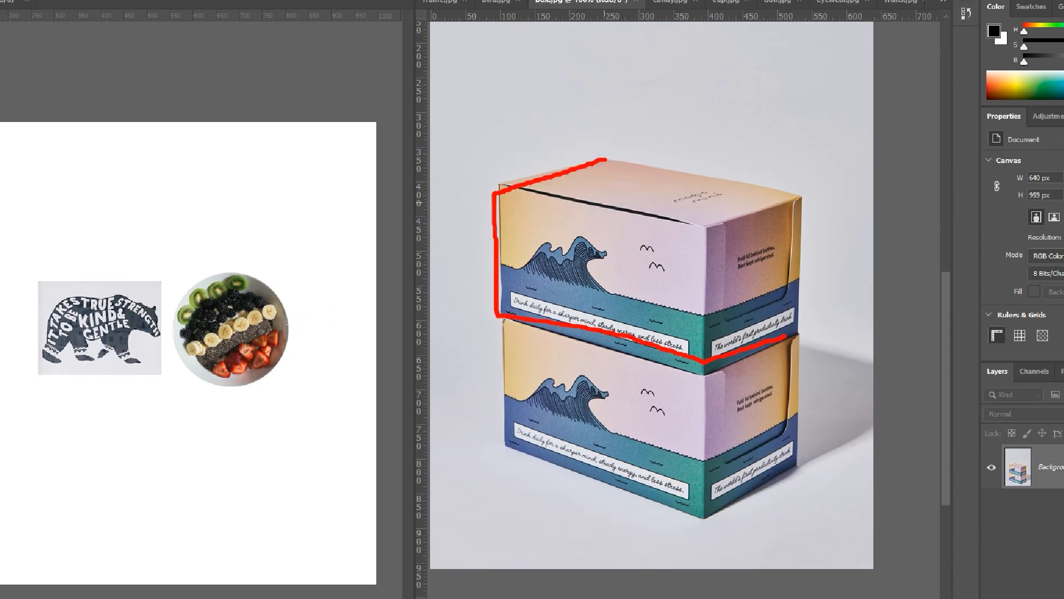
mouse_move(799, 261)
mouse_down()
mouse_move(807, 199)
mouse_move(591, 160)
mouse_up()
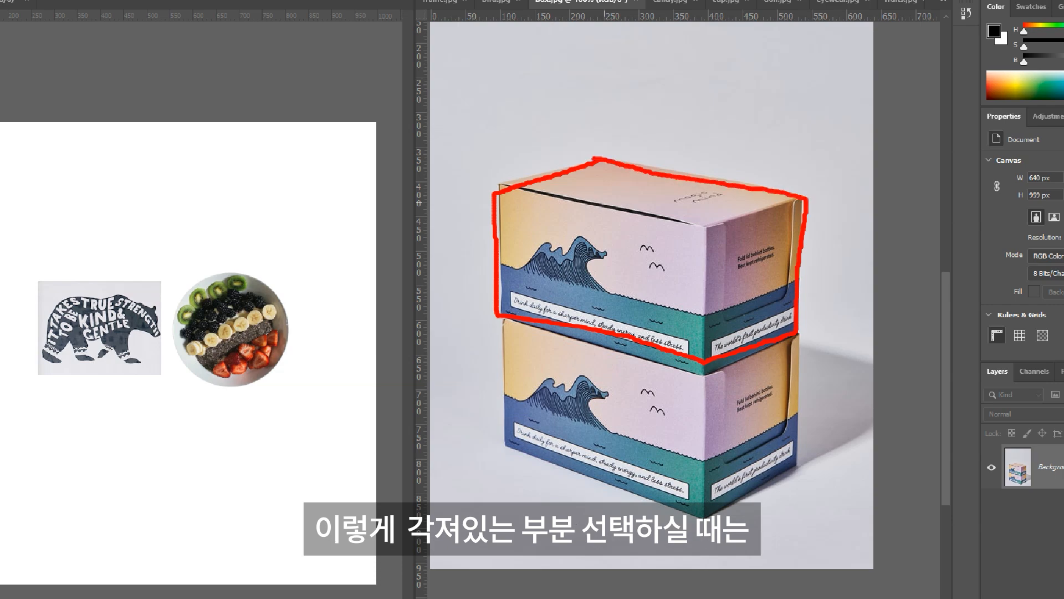
key(Escape)
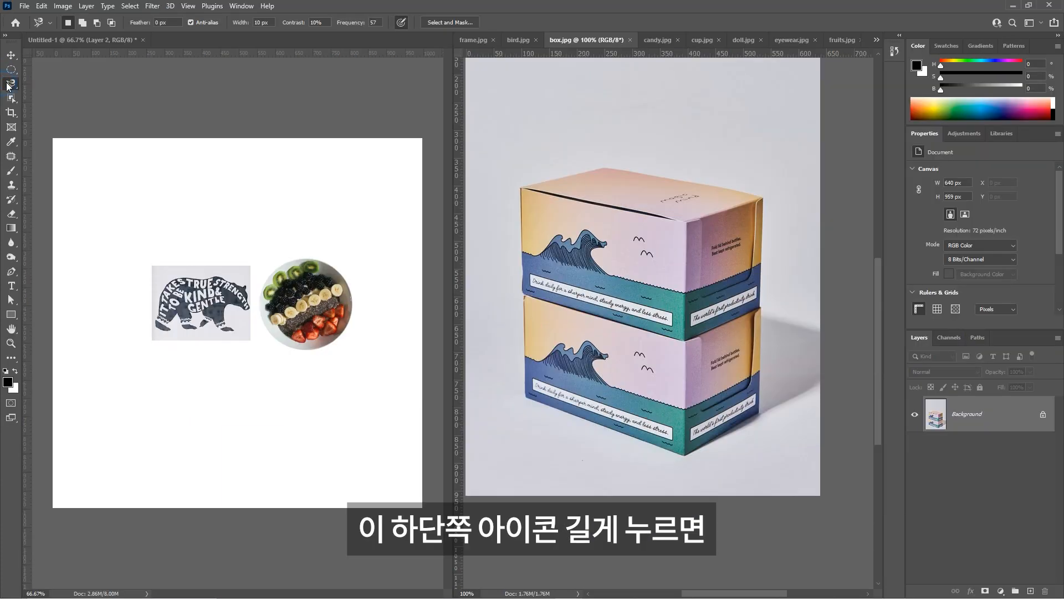
- Select the upper of the two stacked boxes with the Polygonal Lasso tool, following its corners around the outline
click(8, 84)
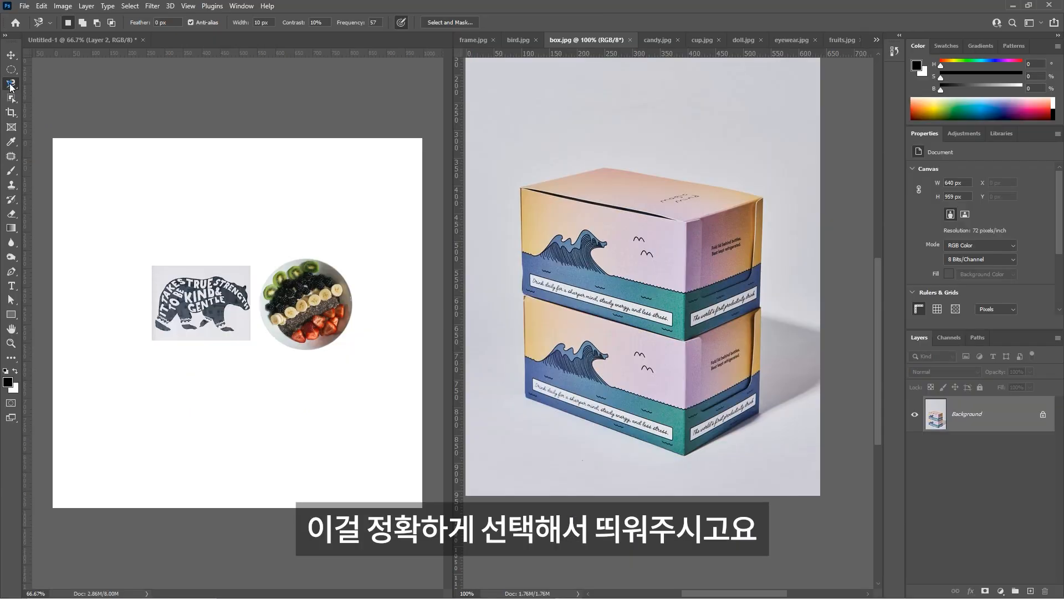
click(11, 86)
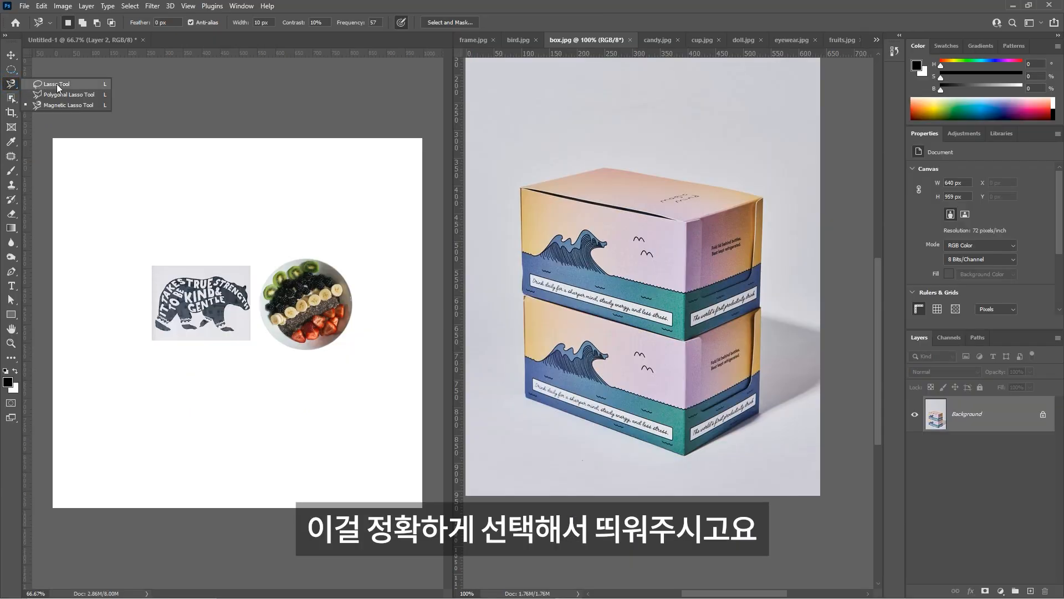
click(61, 94)
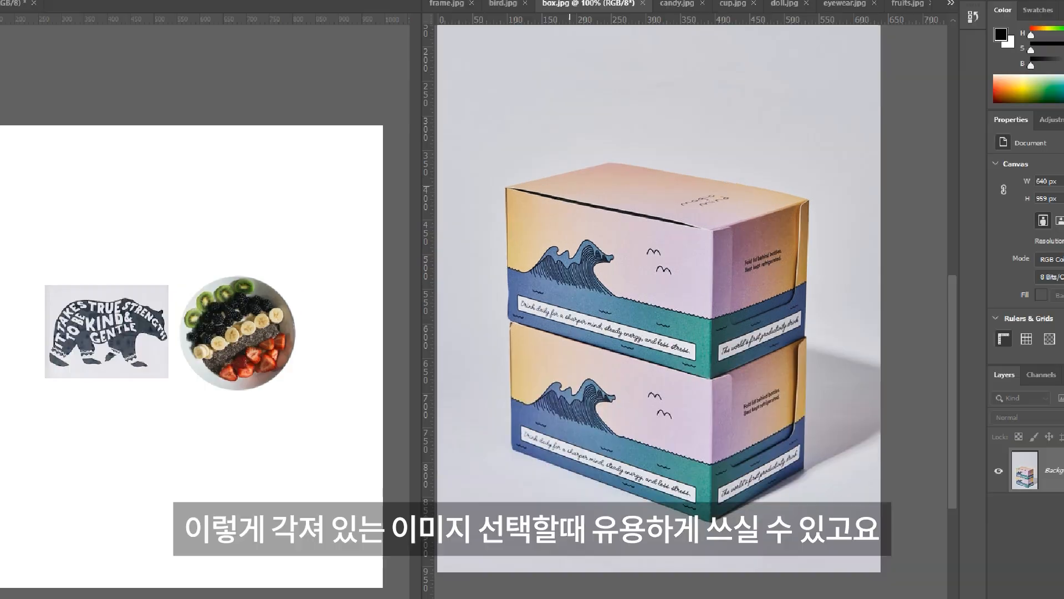
click(577, 189)
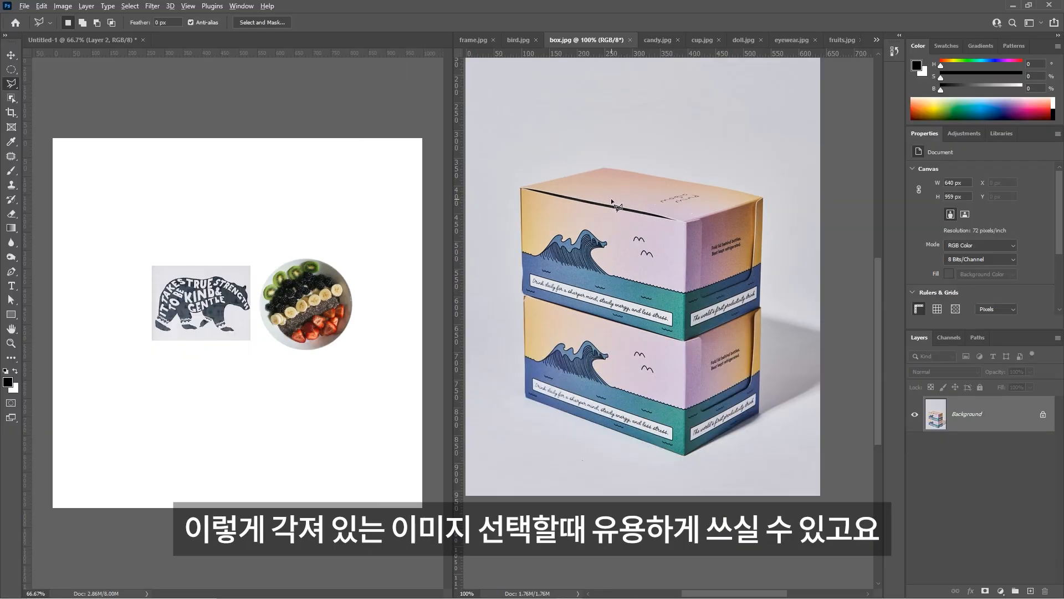
scroll(611, 202, up, 1)
drag(598, 233, 583, 229)
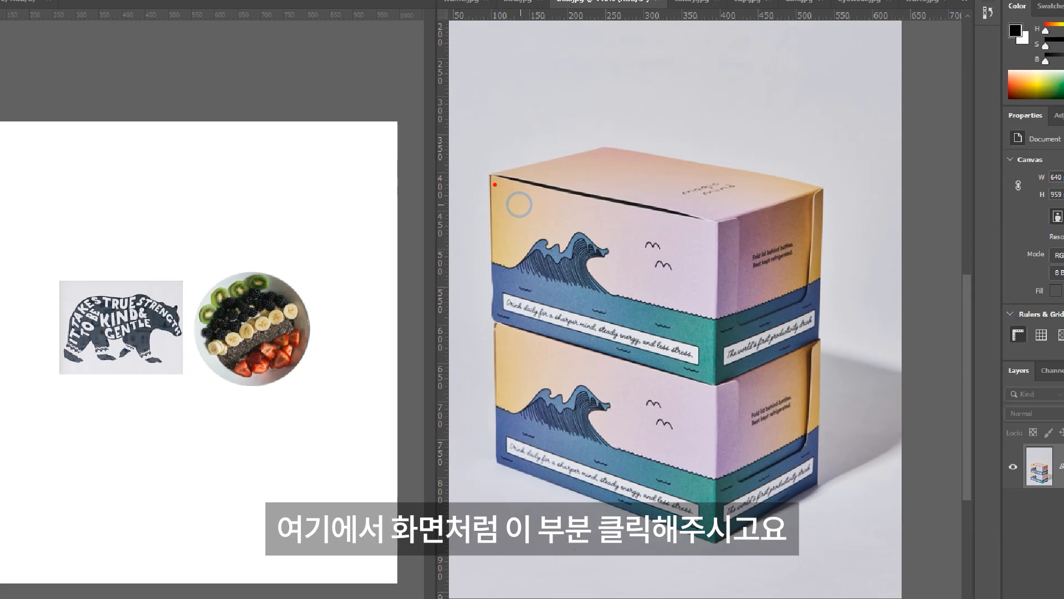
click(490, 175)
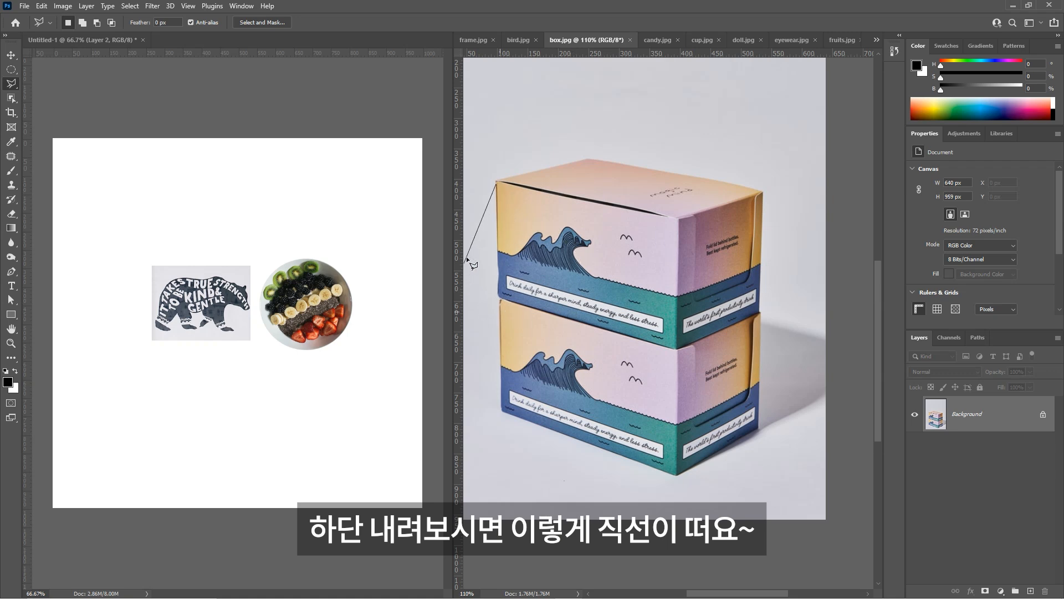
click(500, 296)
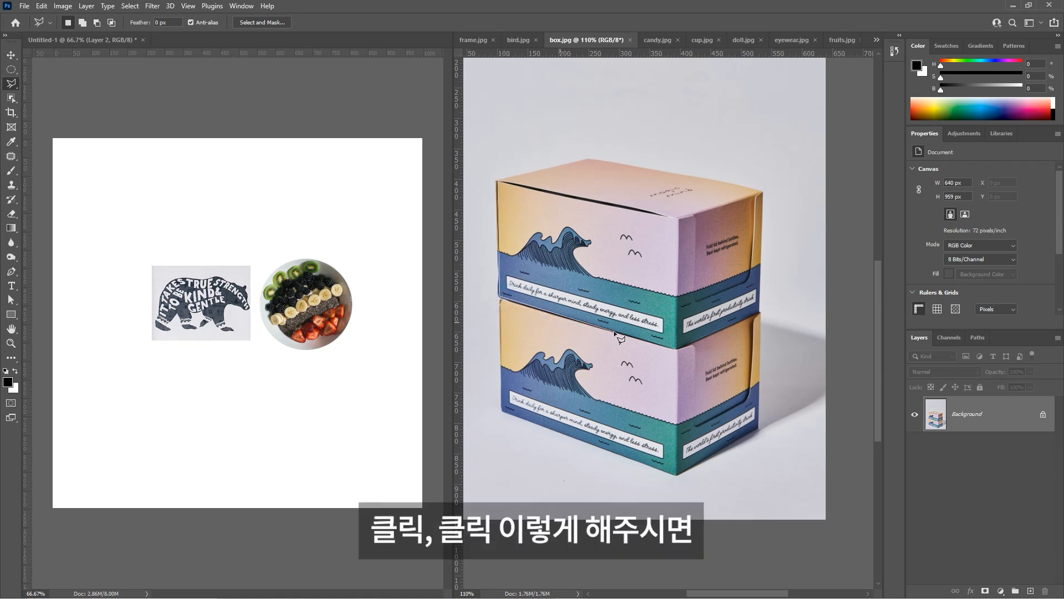
click(677, 347)
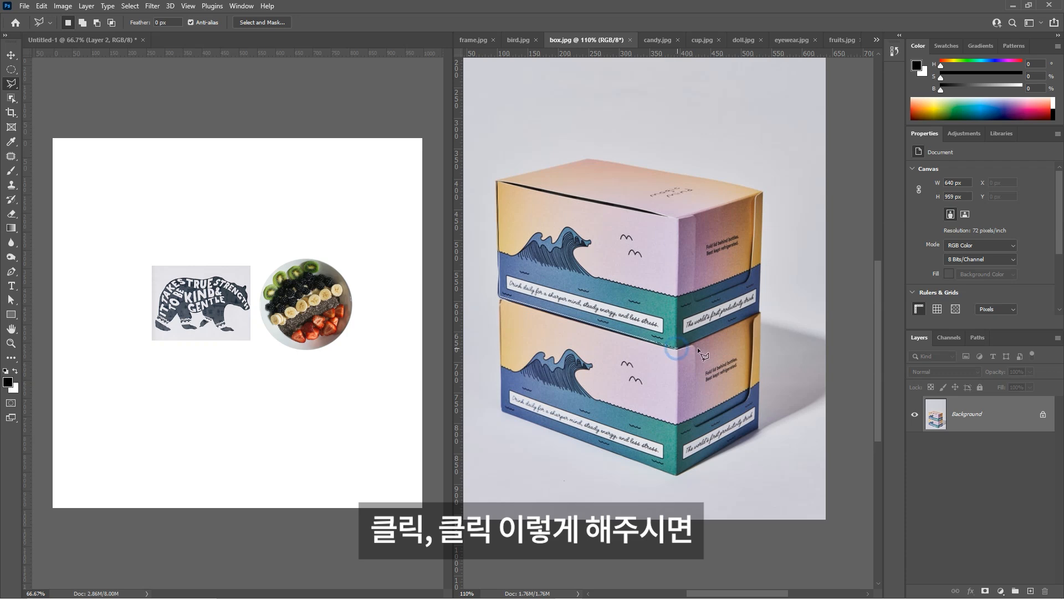
click(759, 314)
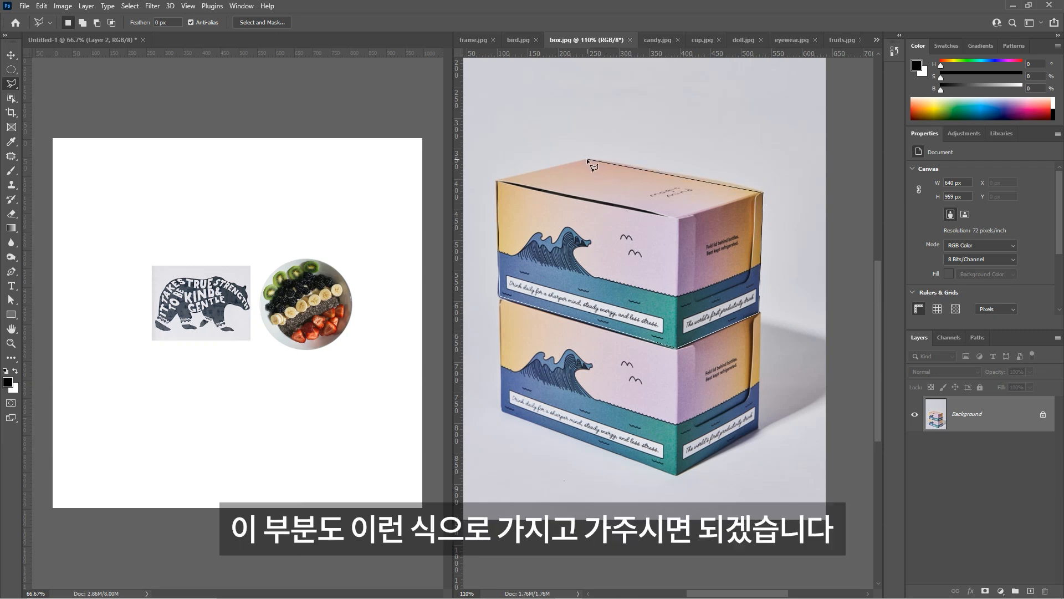
click(497, 179)
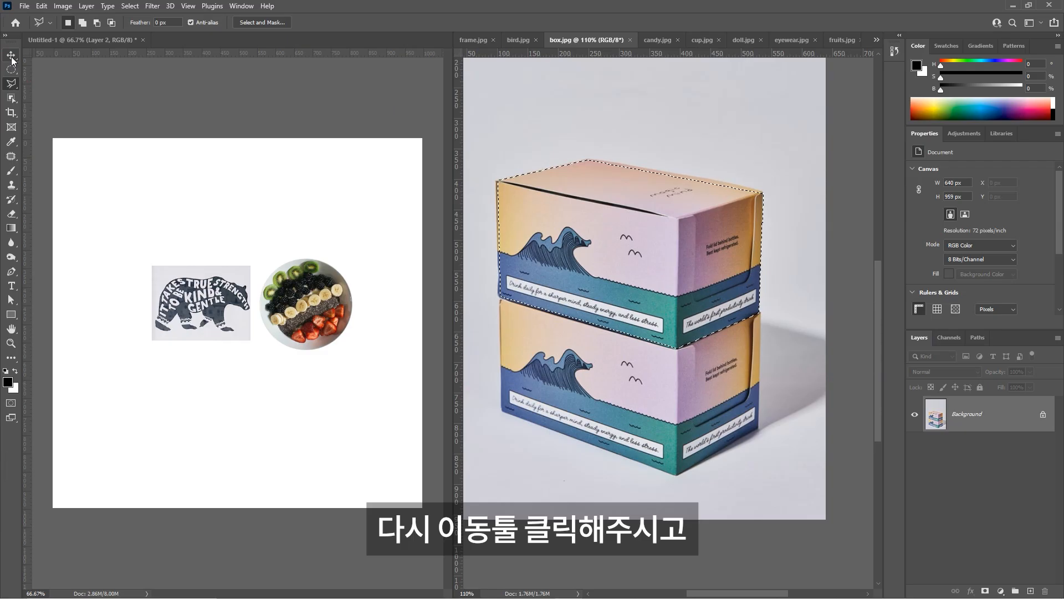
- Move the selected box into the blank document, placing it above the fruit bowl
click(14, 62)
drag(619, 224, 337, 193)
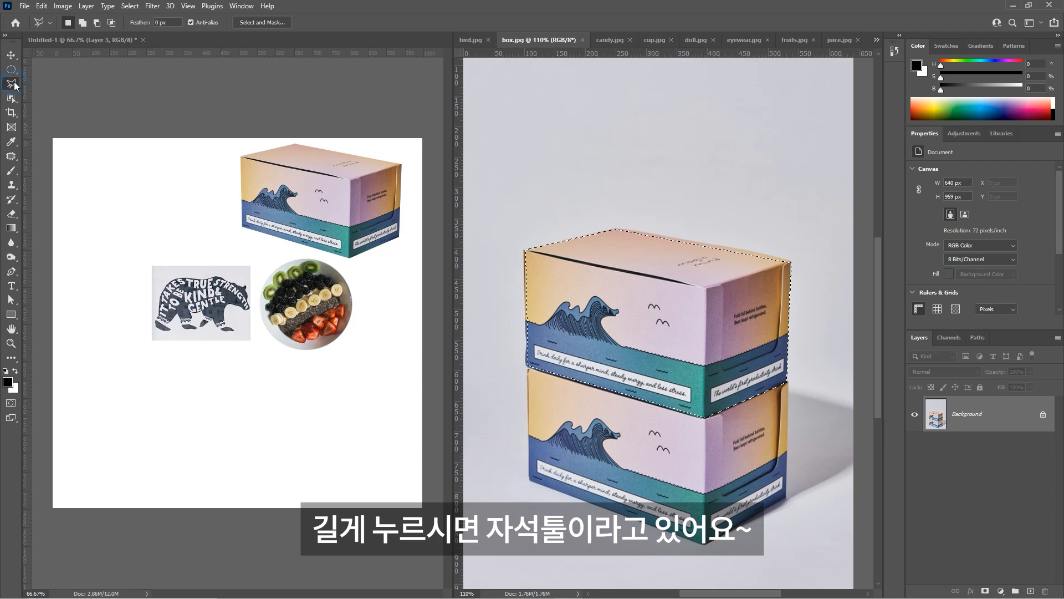
- Switch to the Magnetic Lasso tool and bring candy.jpg to the front
click(12, 84)
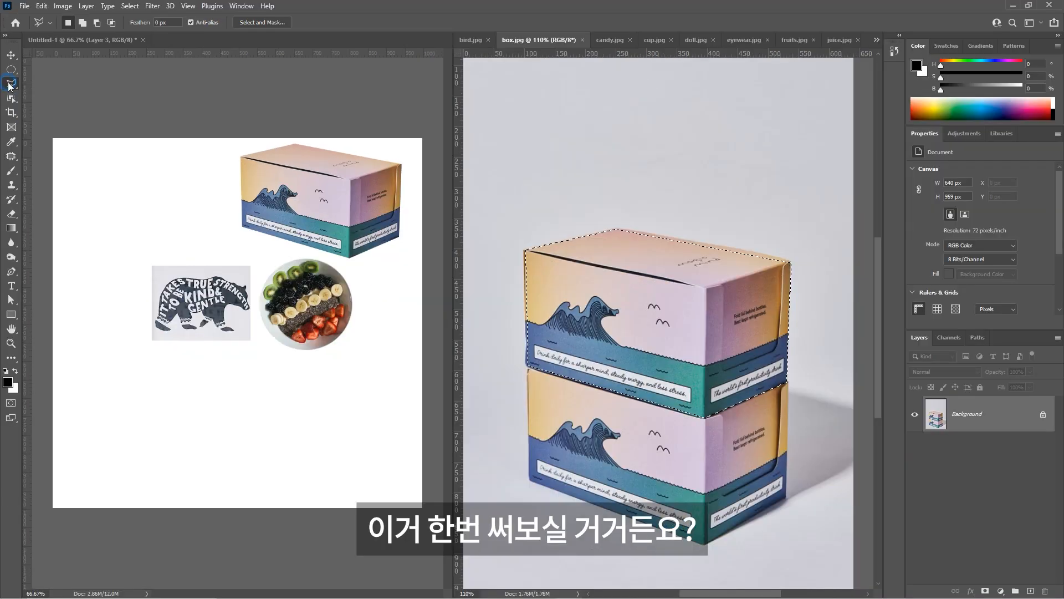
click(10, 84)
click(51, 107)
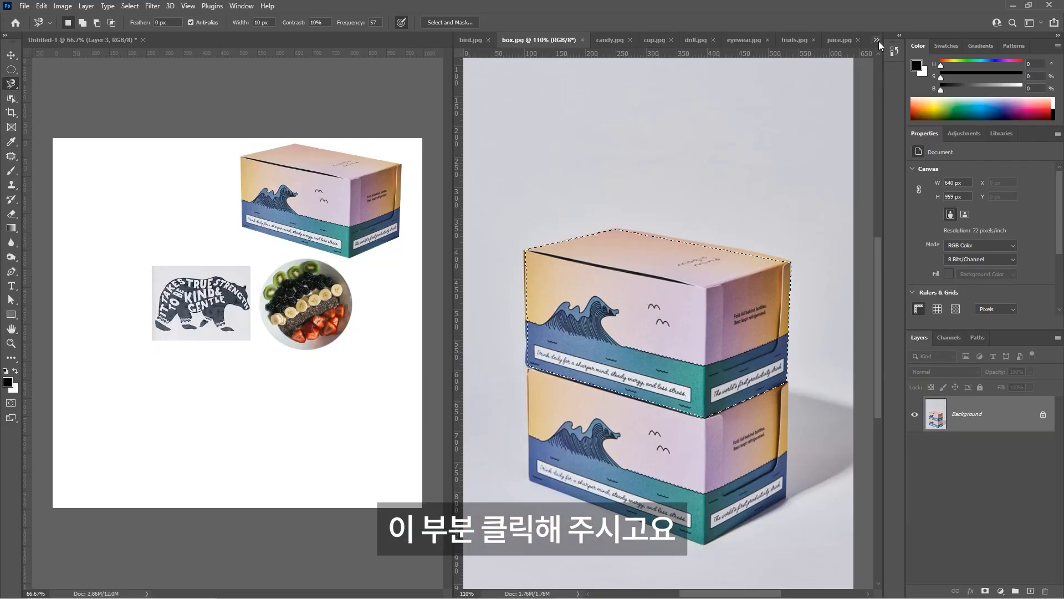
click(874, 49)
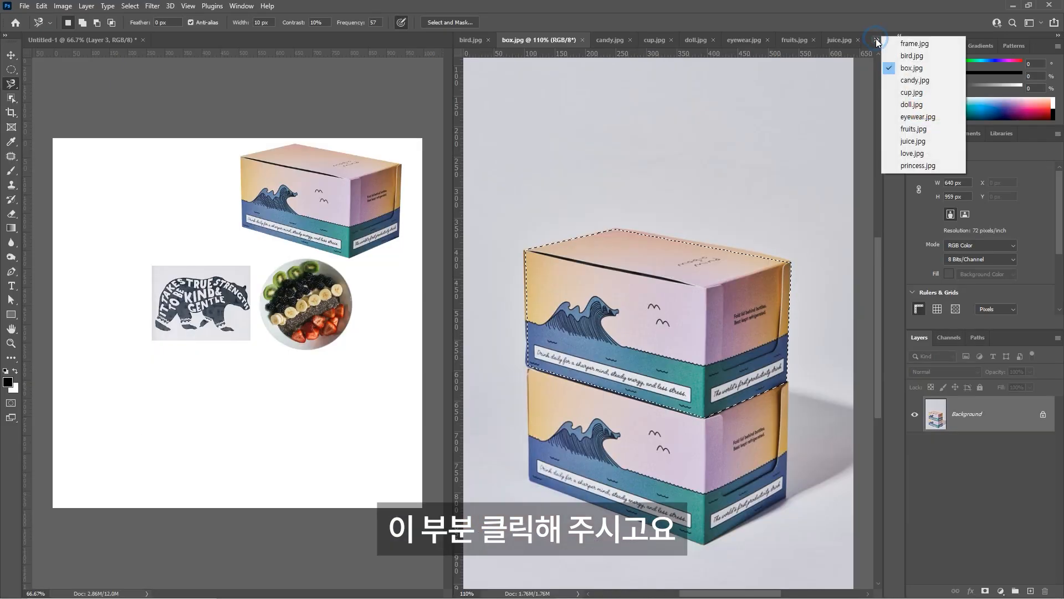
click(950, 82)
- Trace the pink heart candy with the Magnetic Lasso from the stick's base around, adding manual anchor points at the sharp notch
drag(692, 248, 676, 242)
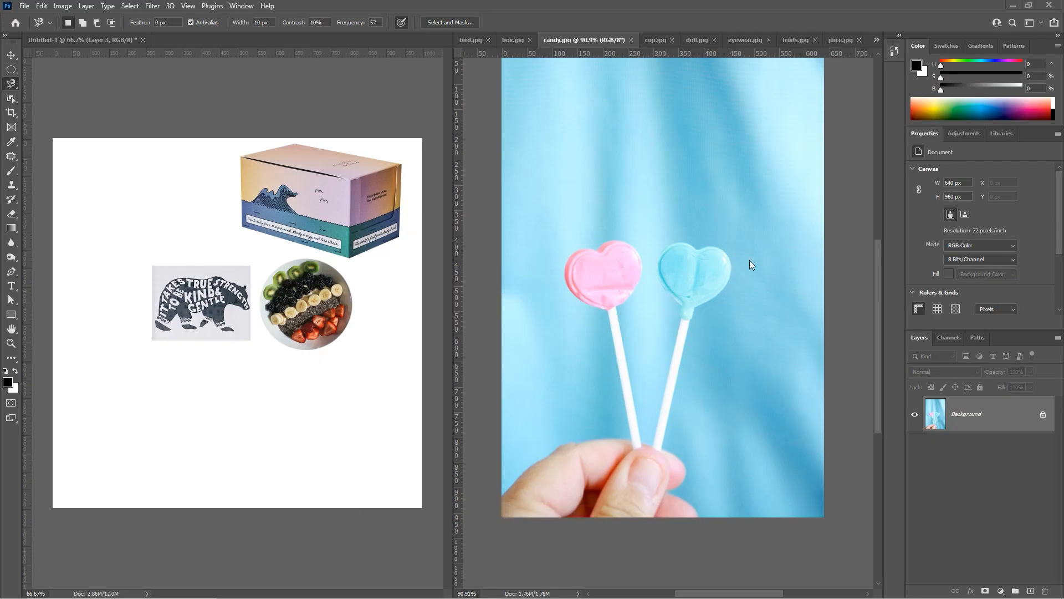
drag(623, 316, 608, 262)
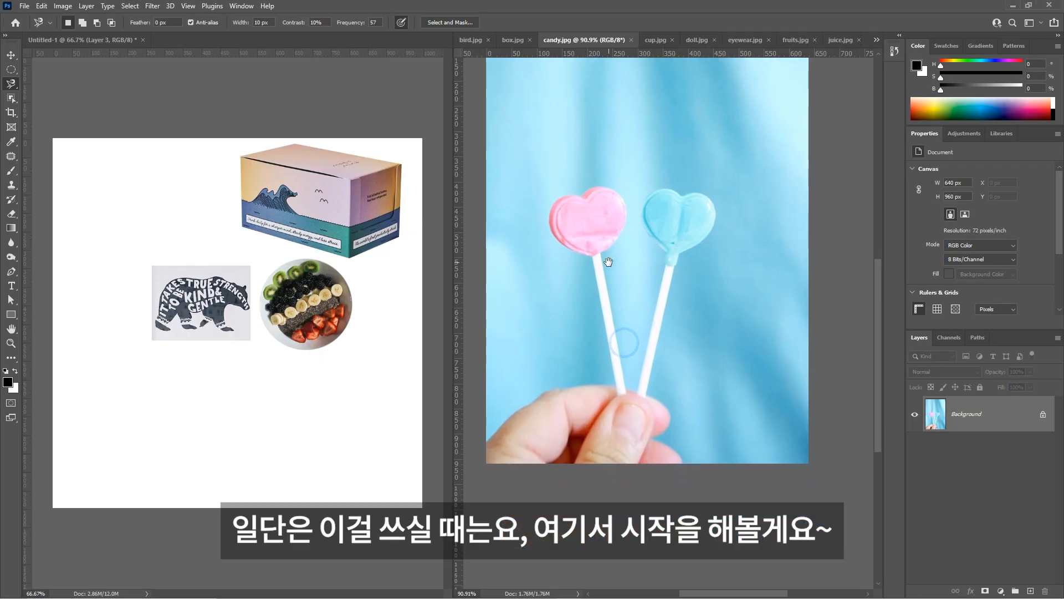
scroll(608, 262, up, 5)
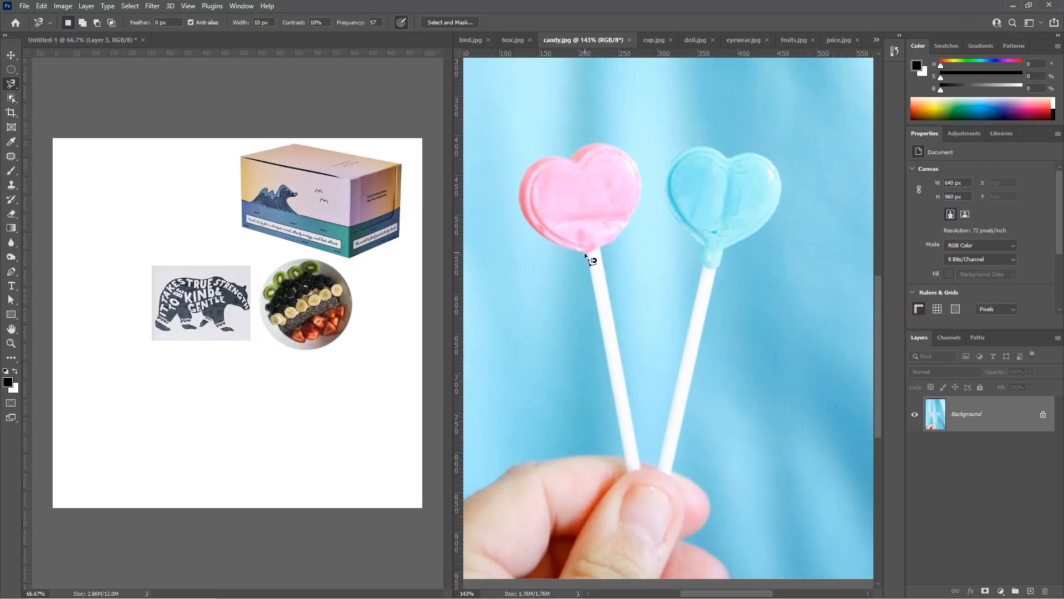
click(583, 252)
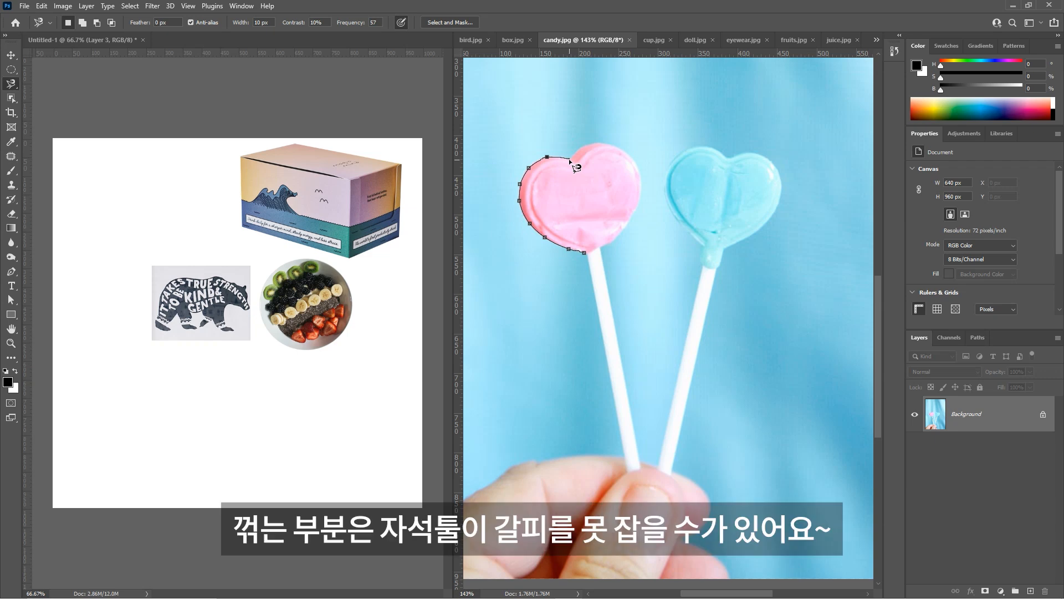
click(570, 160)
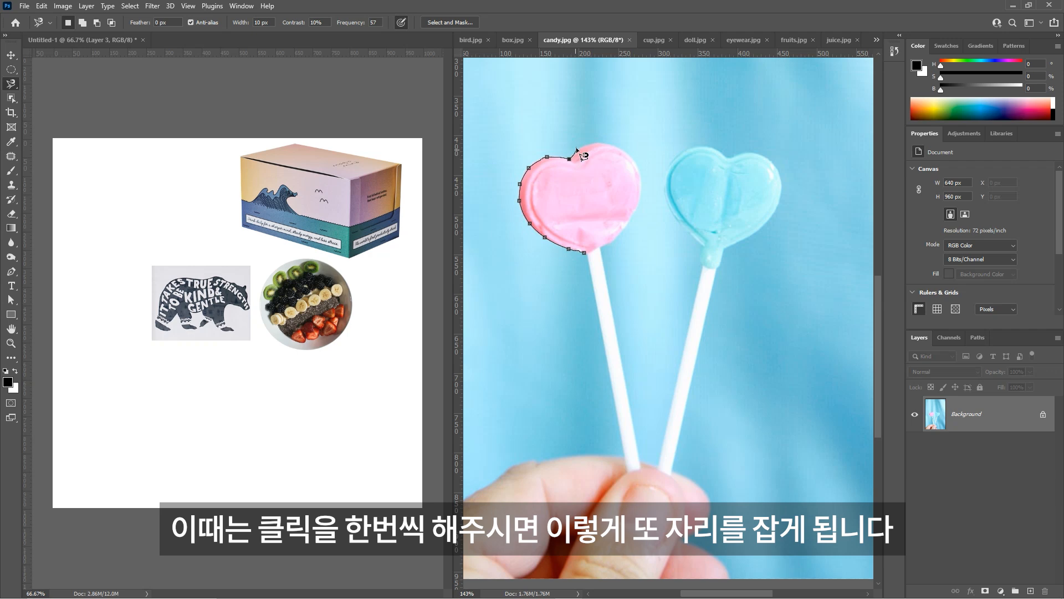
click(595, 143)
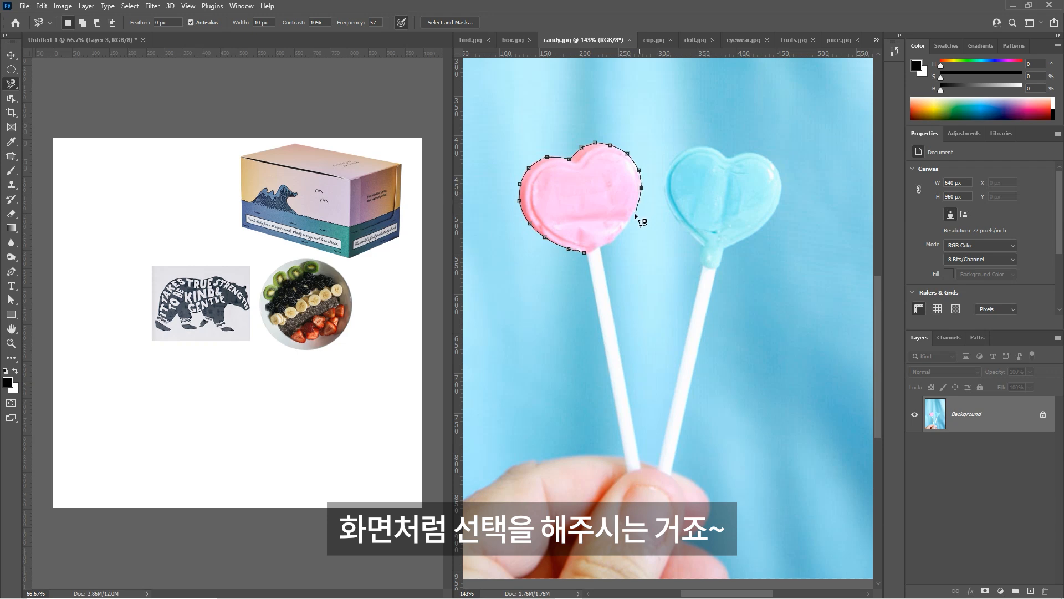
click(601, 247)
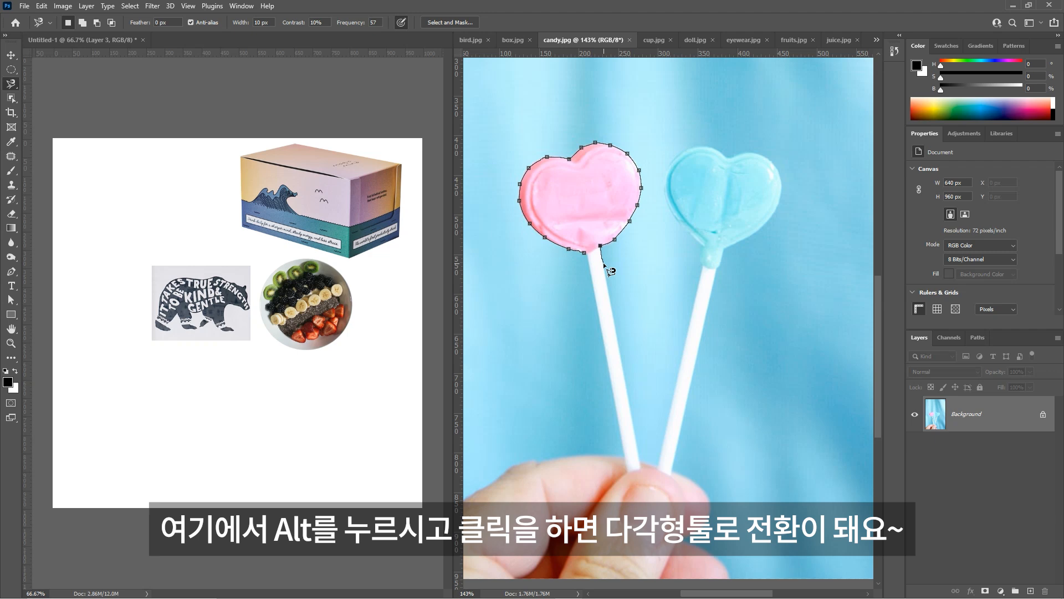
- Continue the lasso around the pink lollipop's stick with straight polygonal segments and close the selection at the heart
alt+click(604, 262)
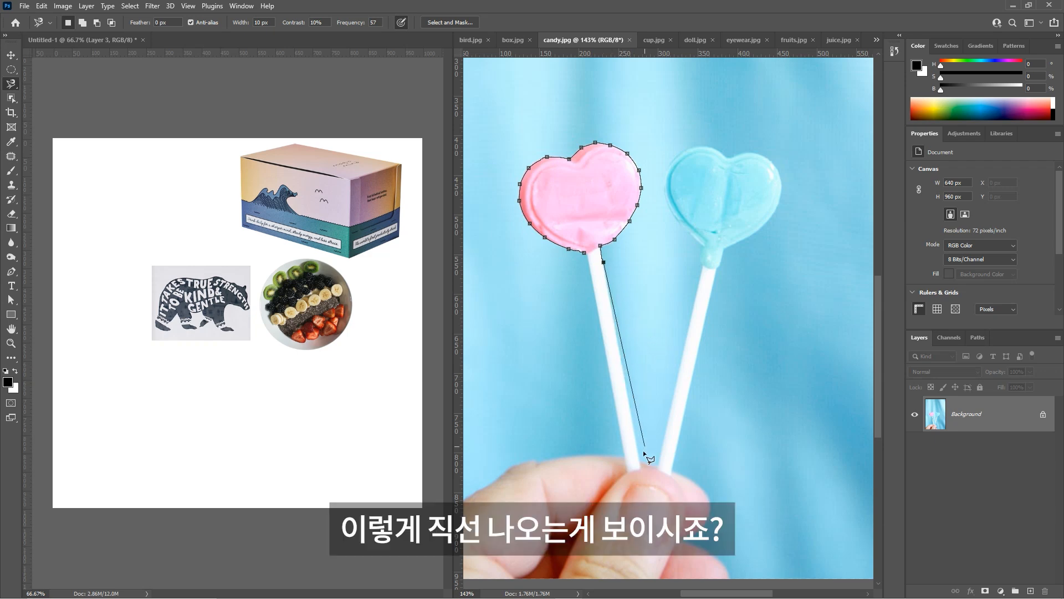
alt+click(639, 467)
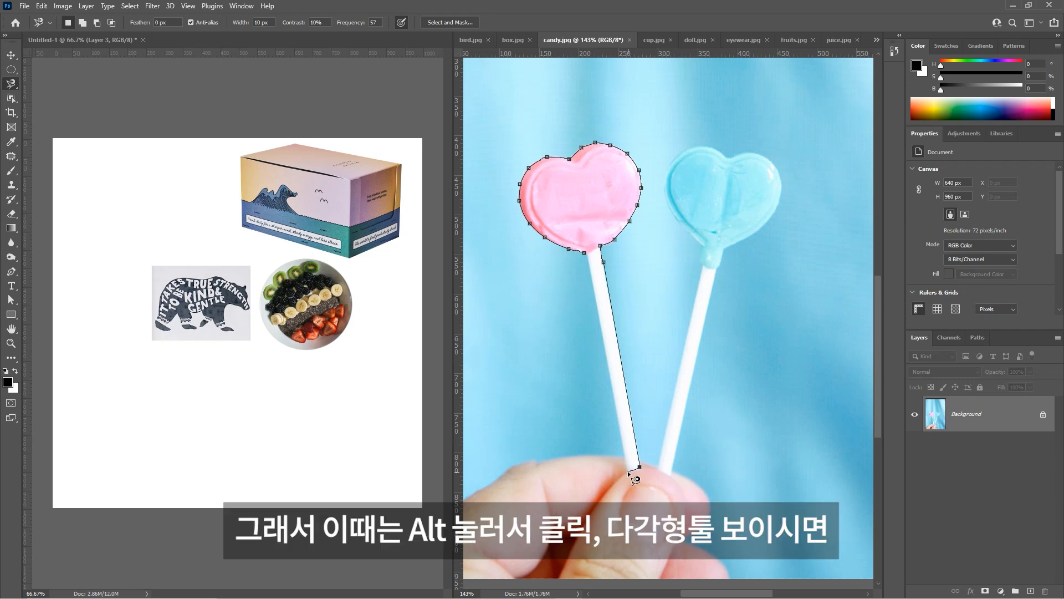
alt+click(628, 470)
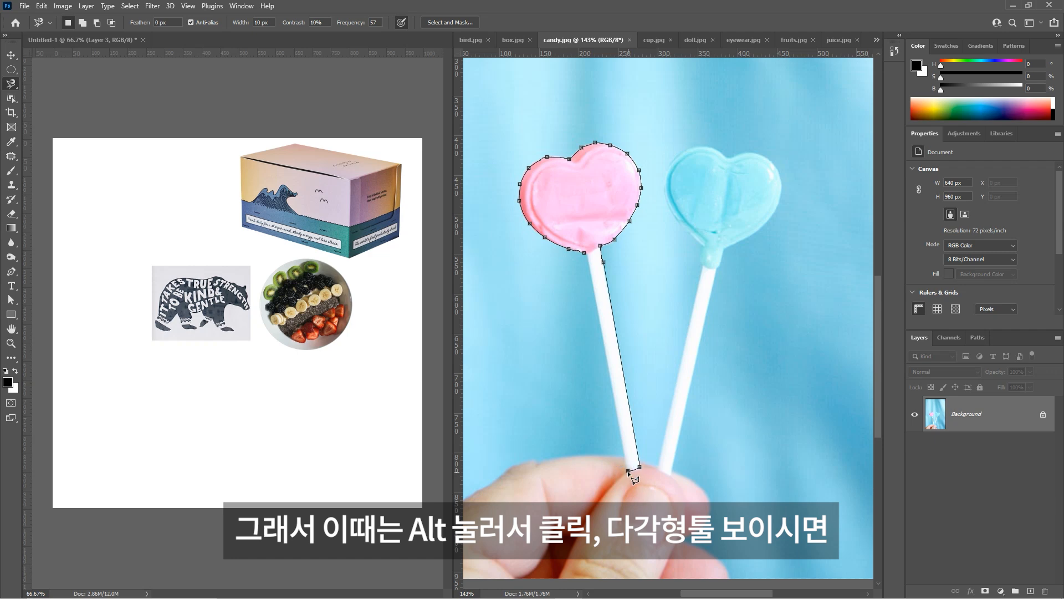
click(589, 254)
scroll(640, 250, down, 2)
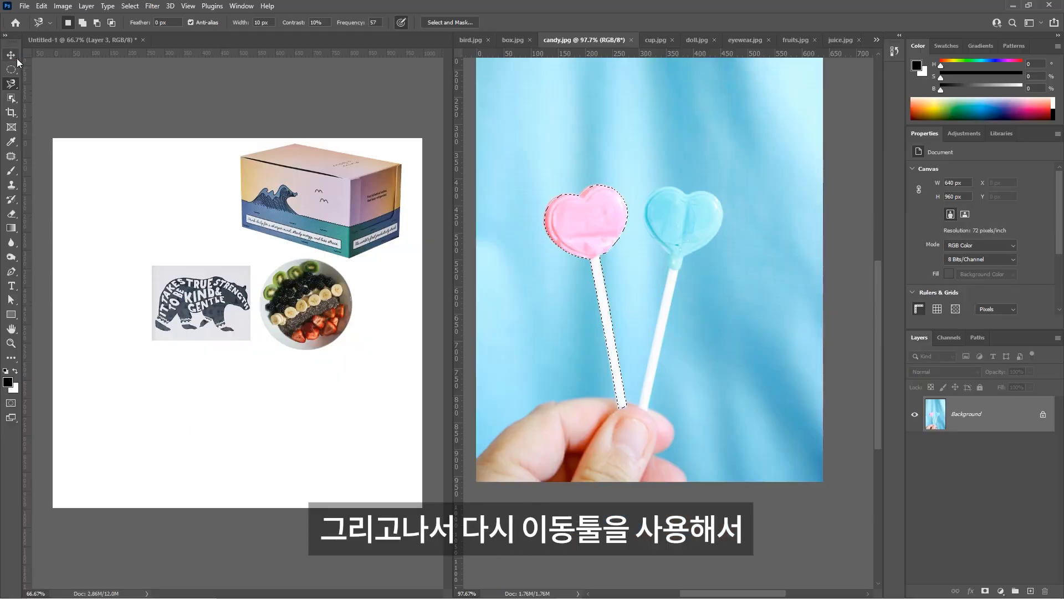
- Move the selected pink lollipop into the blank document, placing it in the canvas's upper-left corner
click(11, 55)
drag(569, 235, 91, 163)
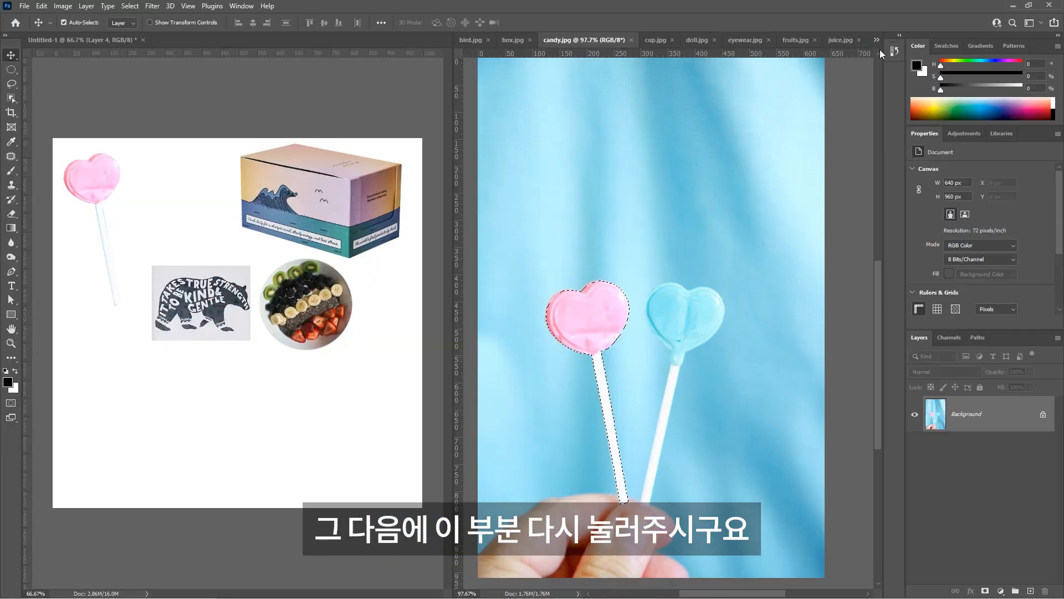
- Bring juice.jpg to the front and fit the whole juice glass and straw in view at about 90%
click(878, 41)
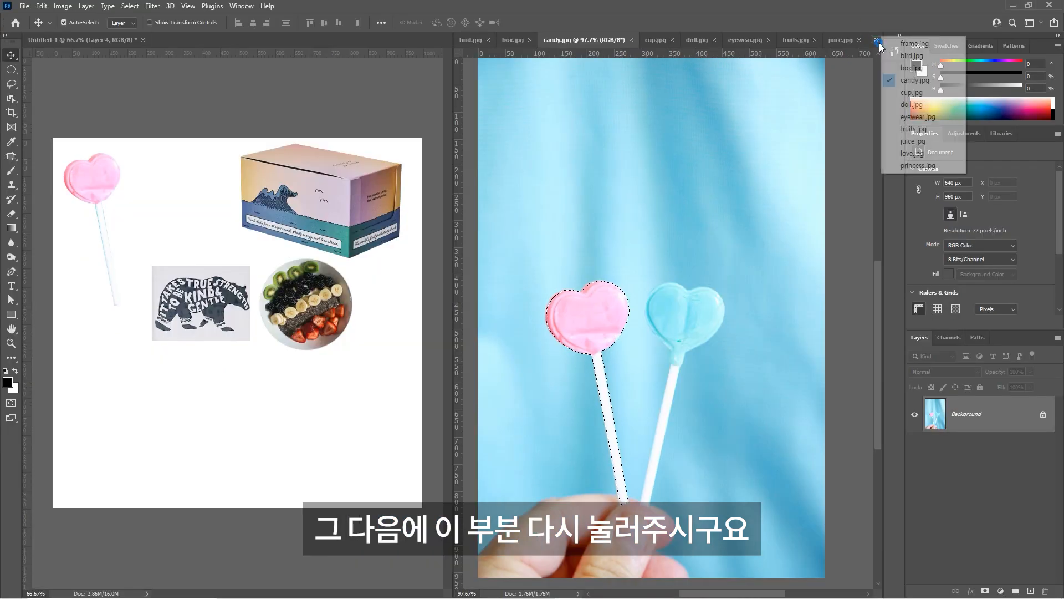
click(929, 141)
scroll(733, 233, down, 2)
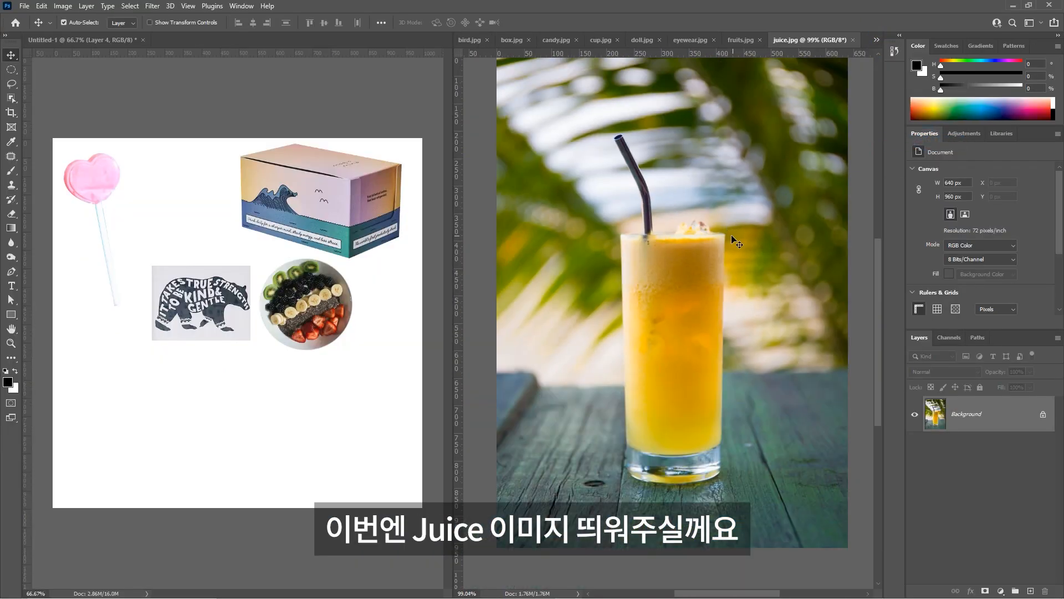
drag(714, 231, 683, 228)
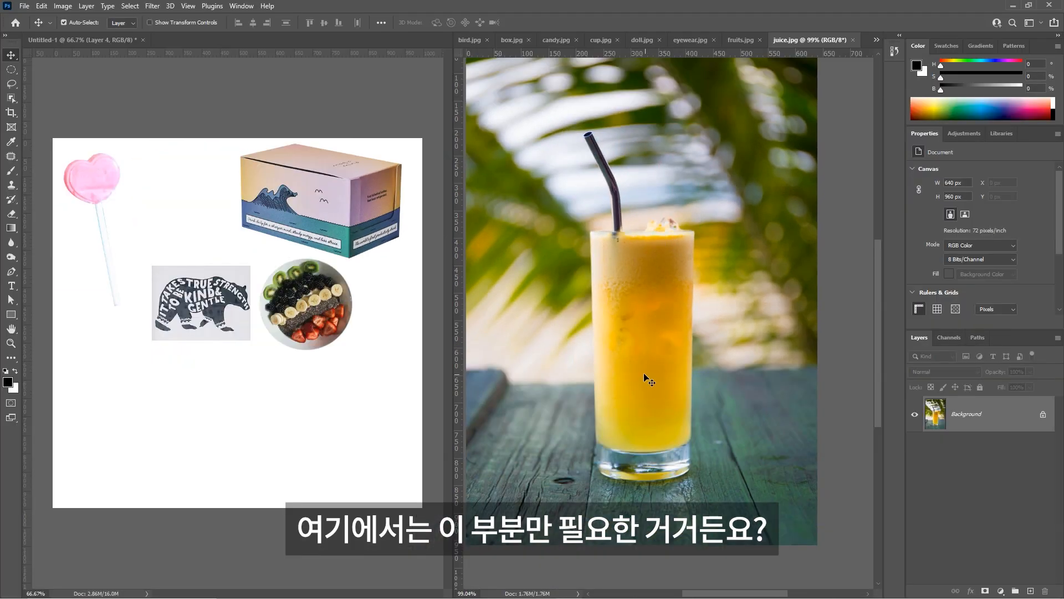
scroll(643, 367, down, 1)
drag(664, 334, 659, 328)
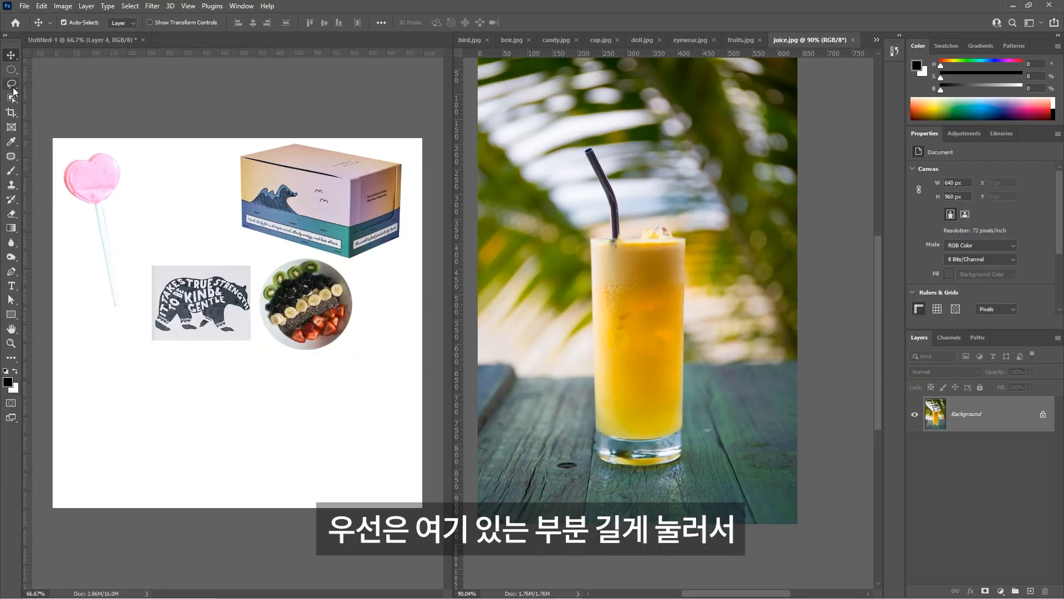
- Trace the juice glass with the Magnetic Lasso from its upper-left rim around the base, using straight polygonal segments along both sides
click(13, 86)
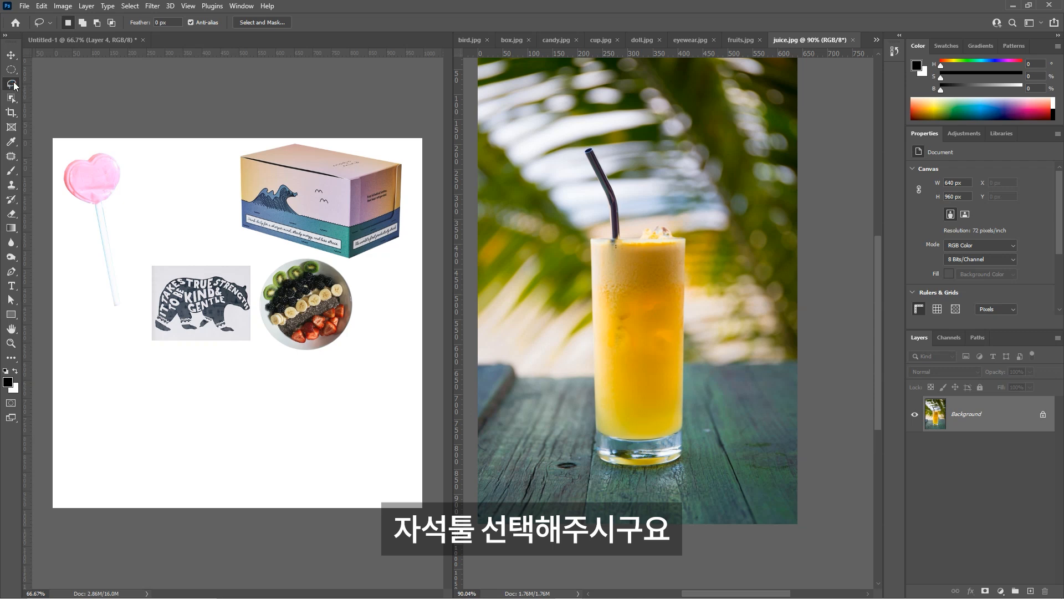
click(12, 86)
click(55, 102)
scroll(581, 317, up, 2)
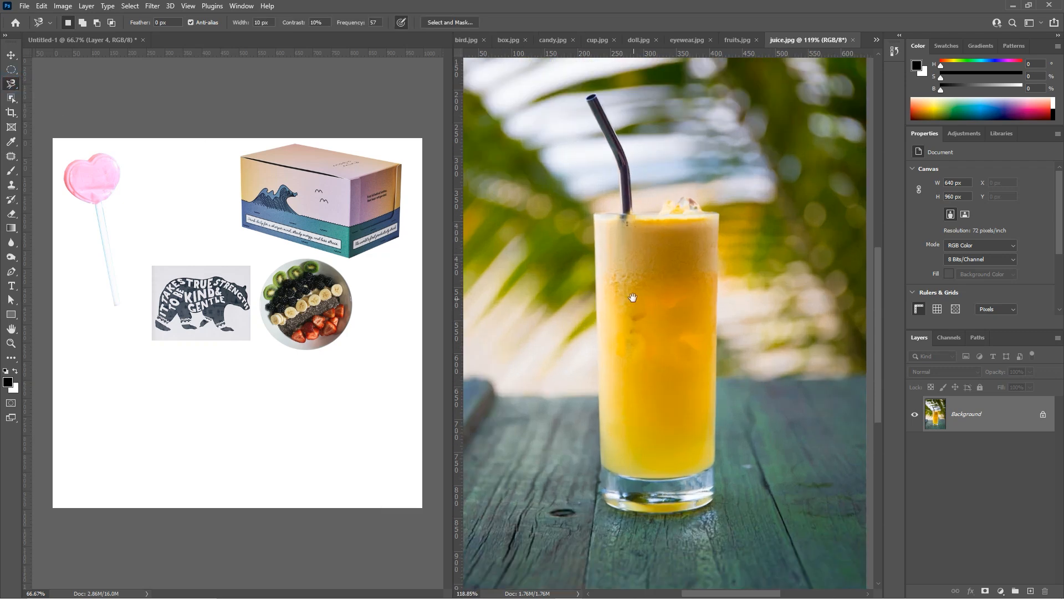
drag(638, 302, 560, 253)
scroll(540, 246, up, 1)
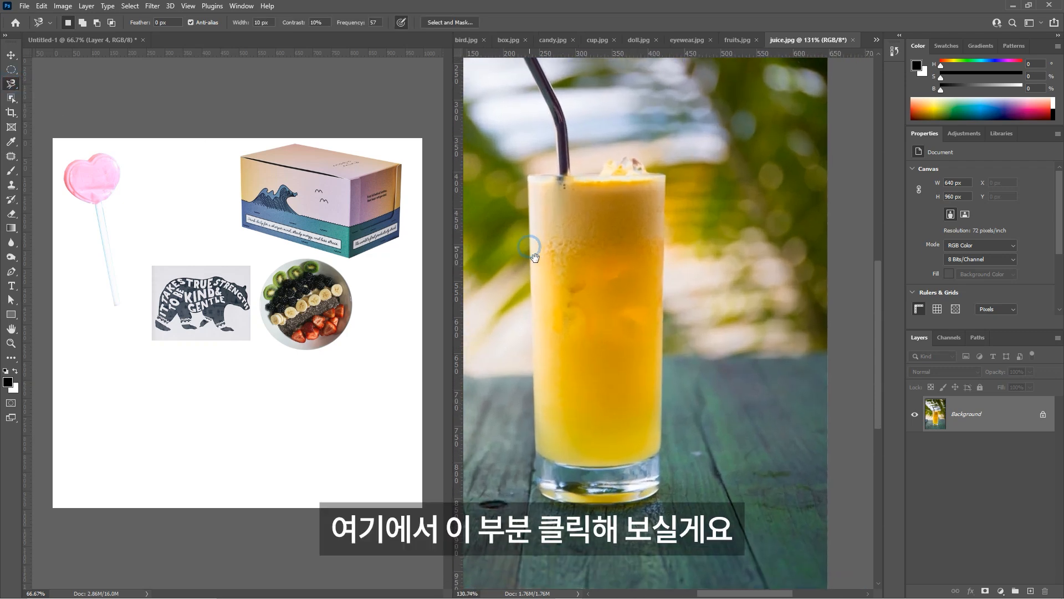
click(528, 176)
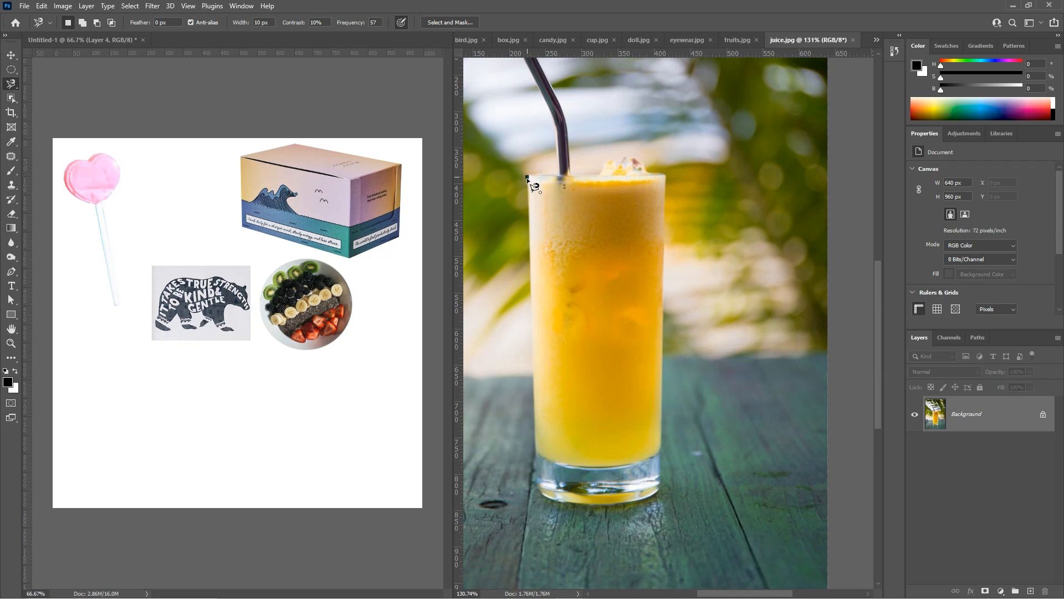
alt+click(530, 215)
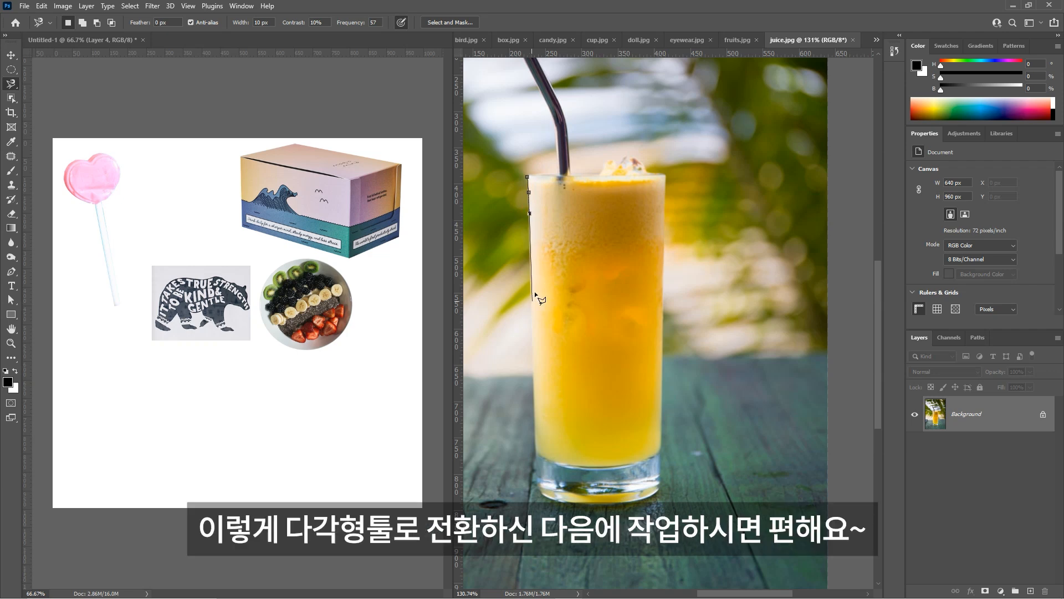
click(537, 484)
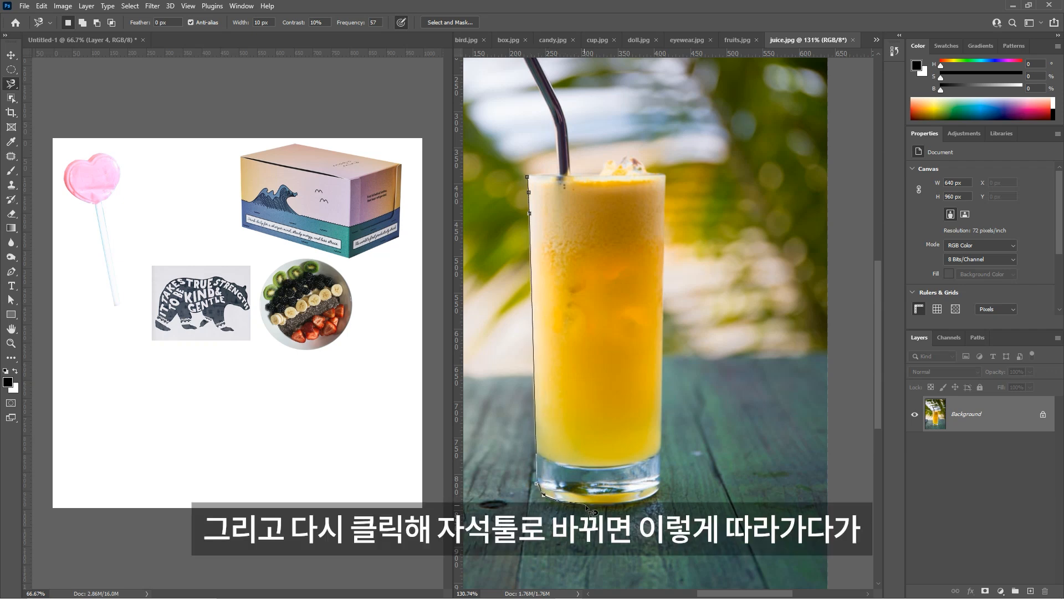
alt+click(660, 489)
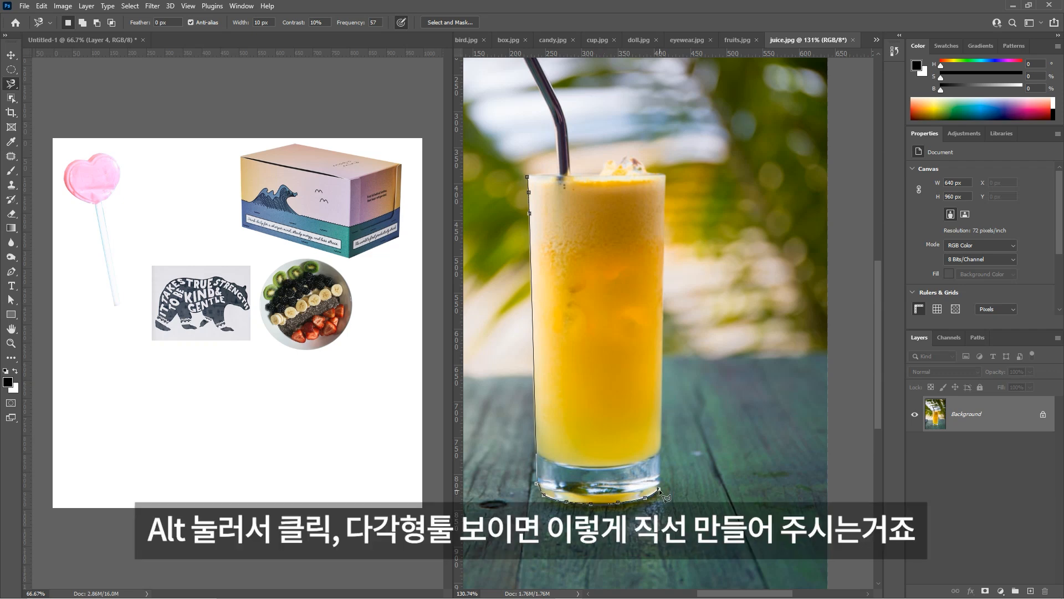
alt+click(665, 175)
- Continue the lasso over the topping with manual anchor points and along the glass rim to the straw's base
drag(718, 240, 766, 351)
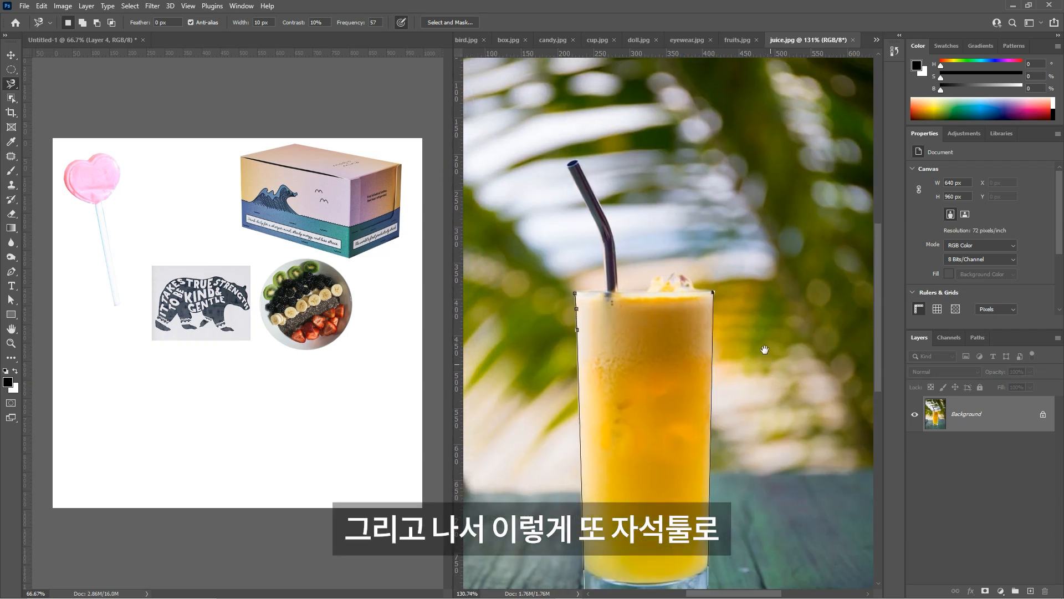
click(690, 276)
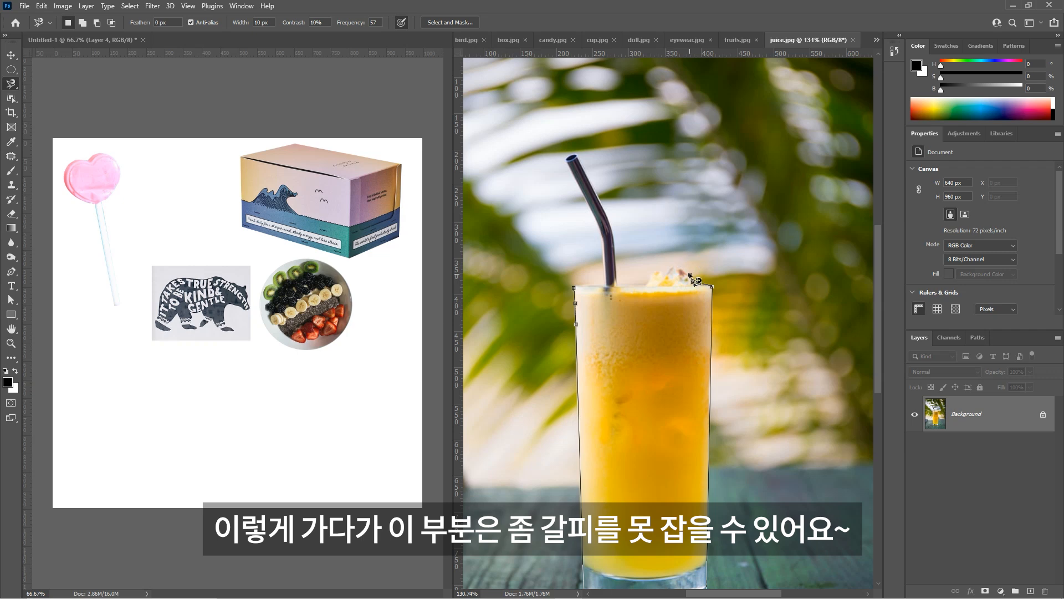
click(684, 269)
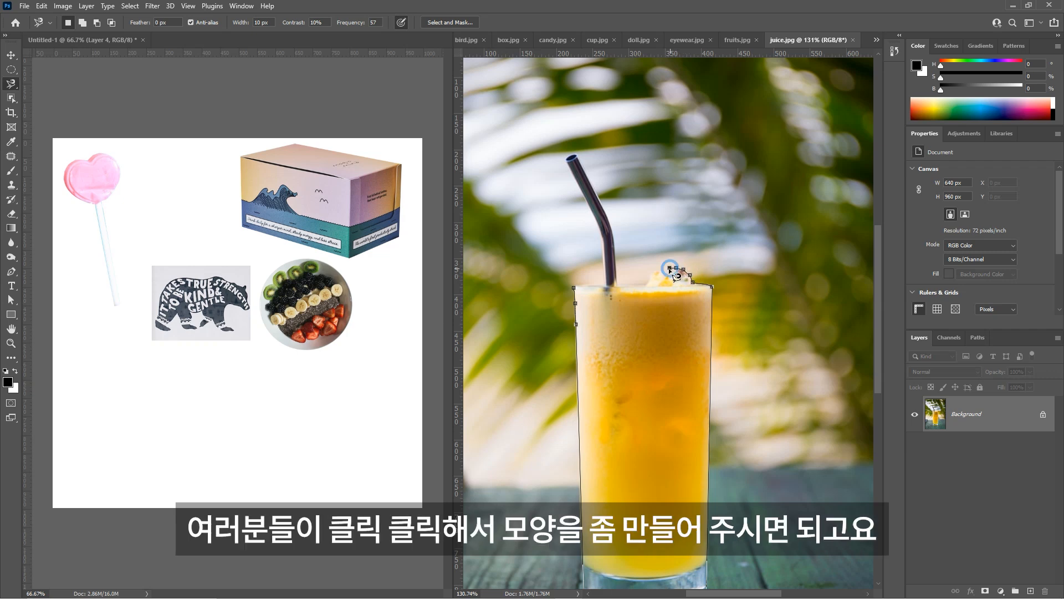
click(660, 272)
click(652, 278)
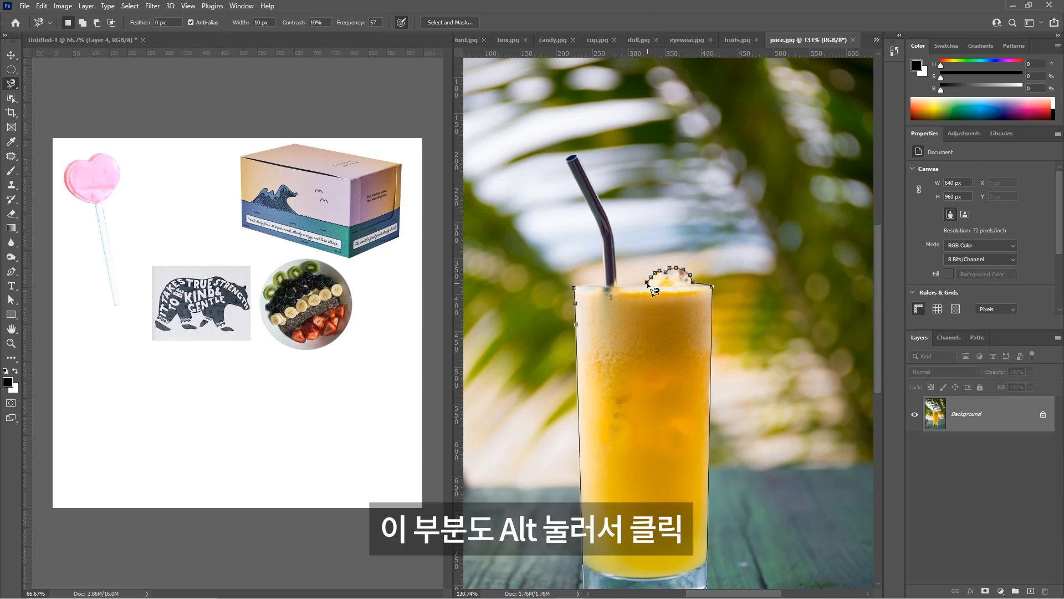
click(615, 281)
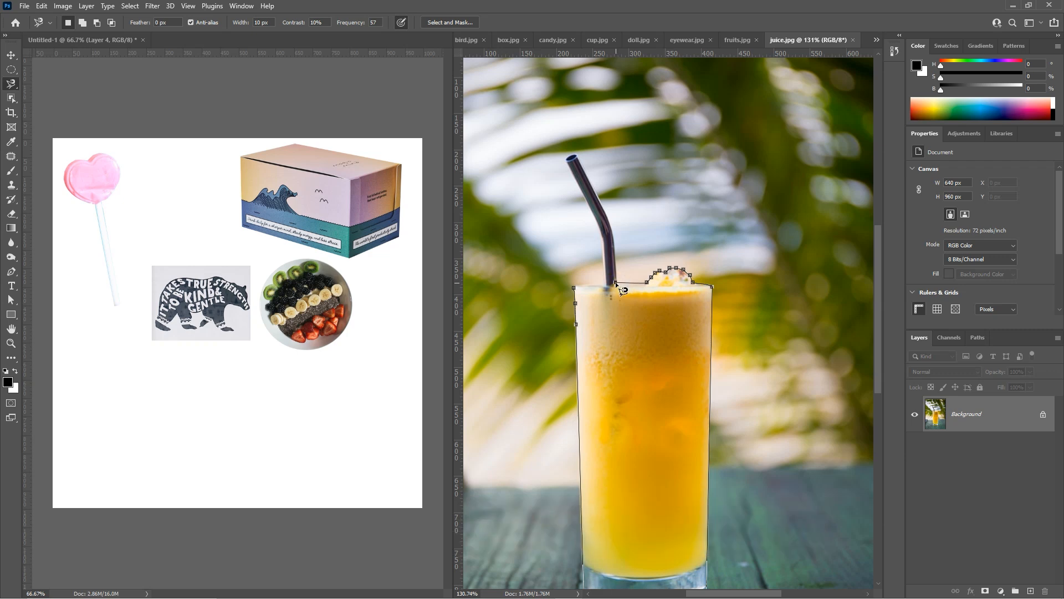
alt+click(616, 282)
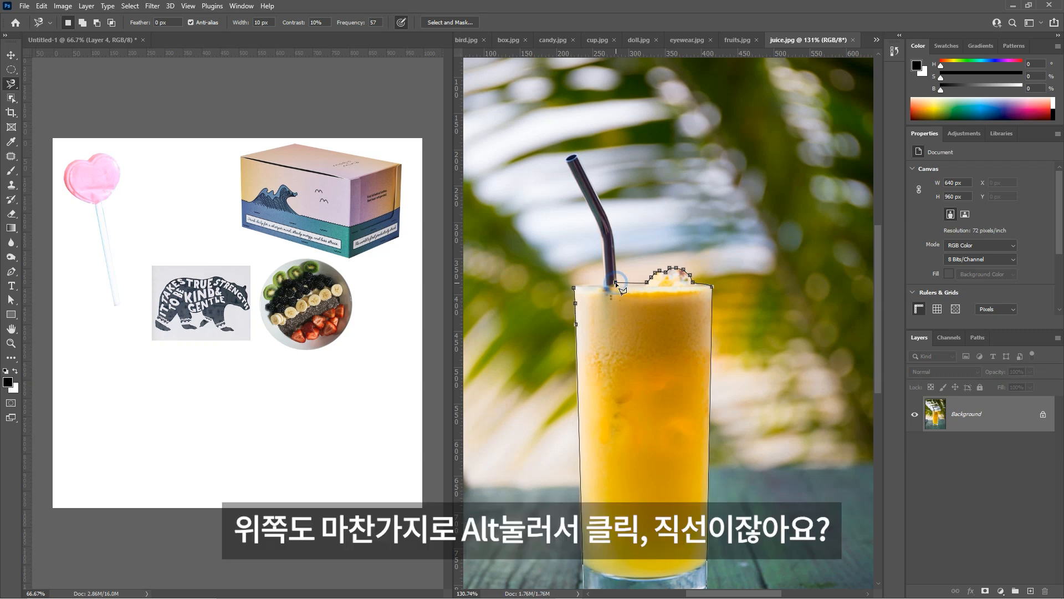
- Outline the bent straw with straight lasso segments and close the selection at the glass's upper-left corner
alt+click(614, 242)
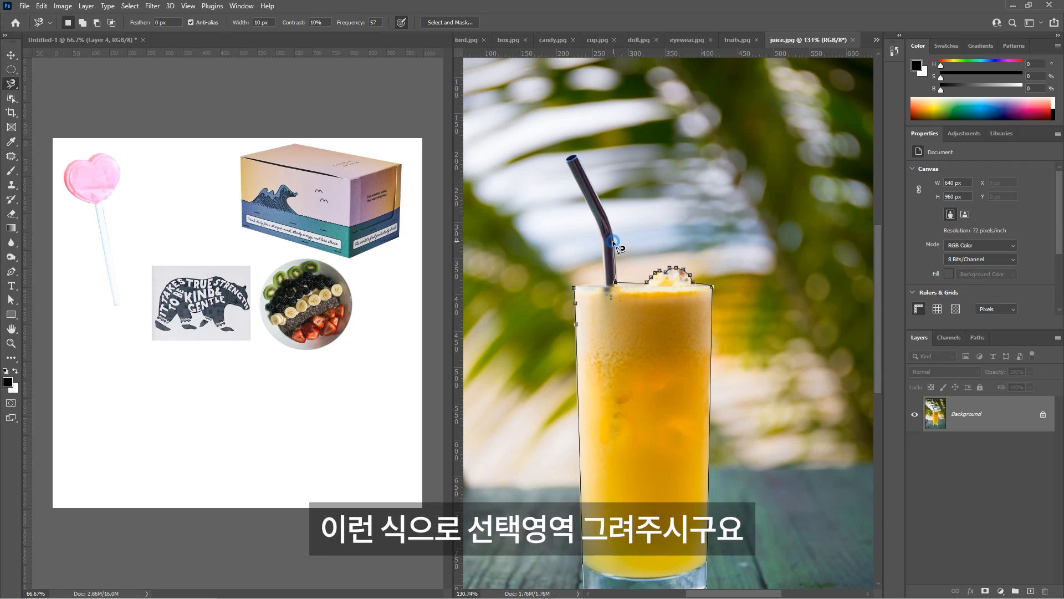
alt+click(604, 211)
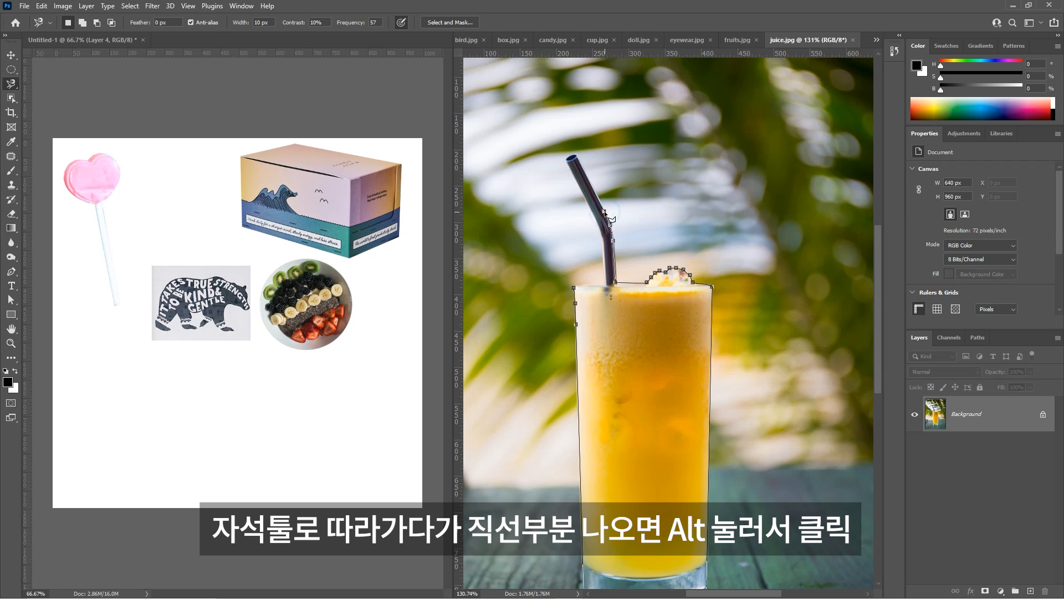
alt+click(577, 156)
scroll(578, 156, up, 3)
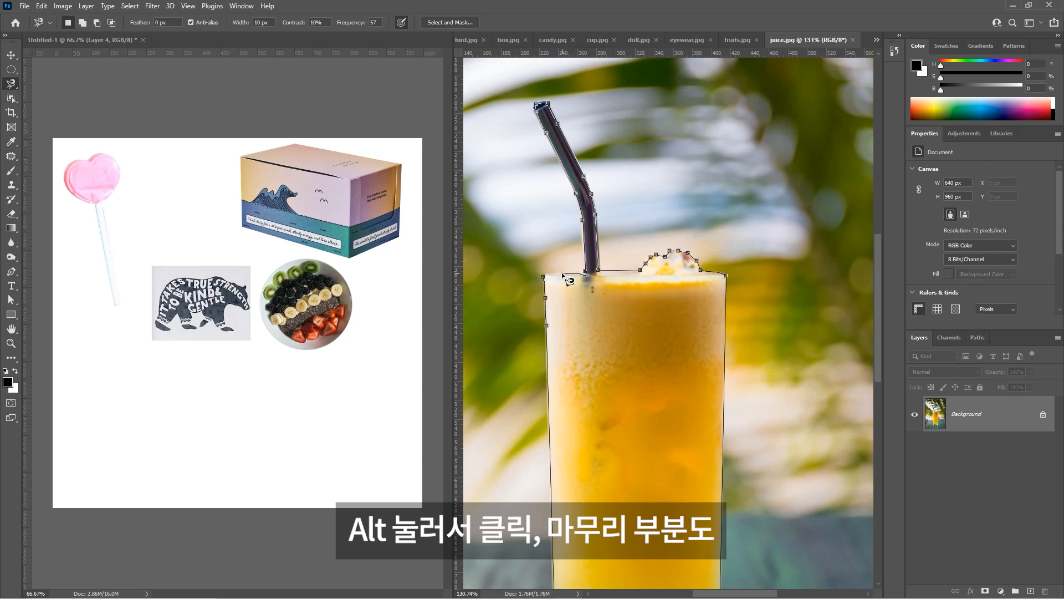
alt+click(561, 272)
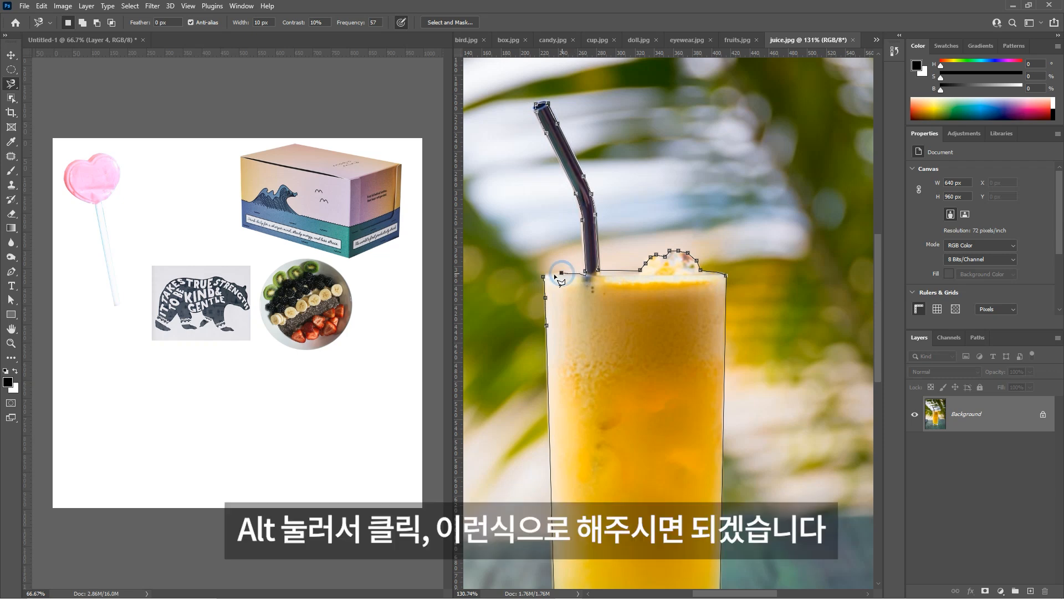
click(545, 277)
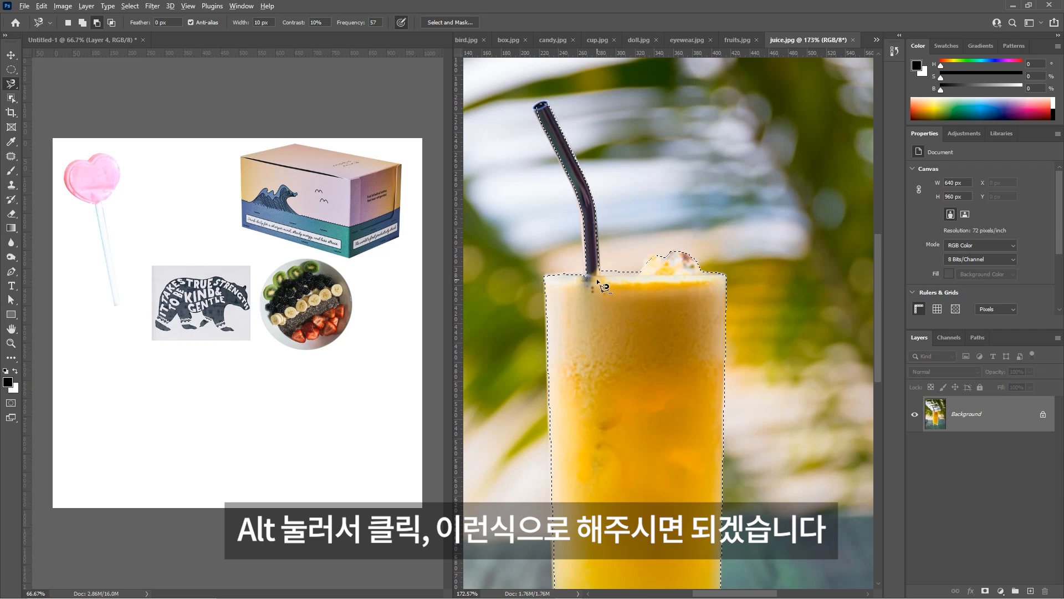
- Add the missed area at the right edge of the straw's tip to the juice selection with the freehand Lasso
scroll(635, 233, down, 4)
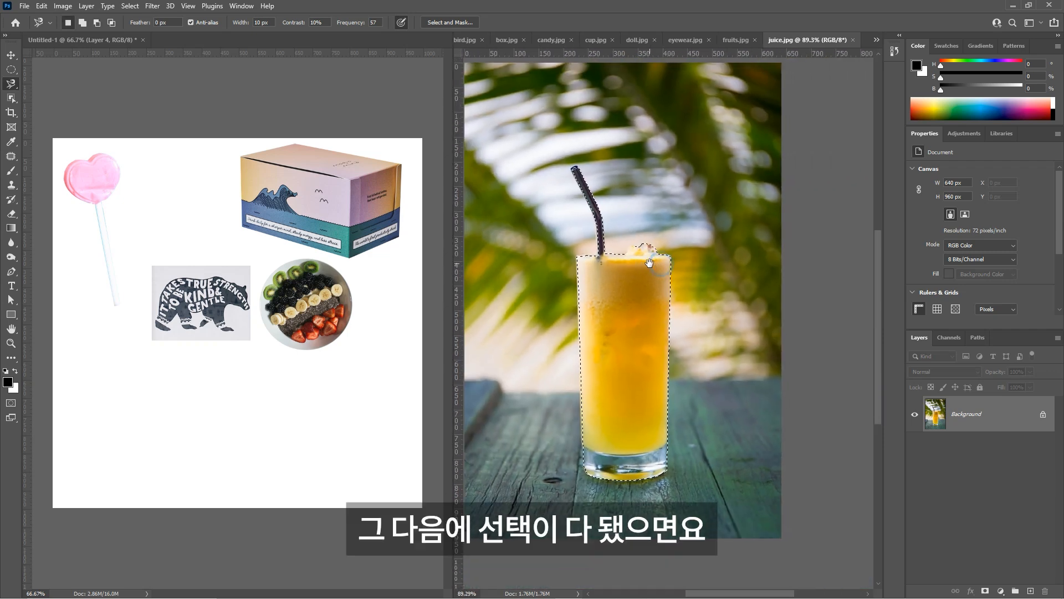
scroll(593, 162, up, 6)
drag(611, 233, 573, 152)
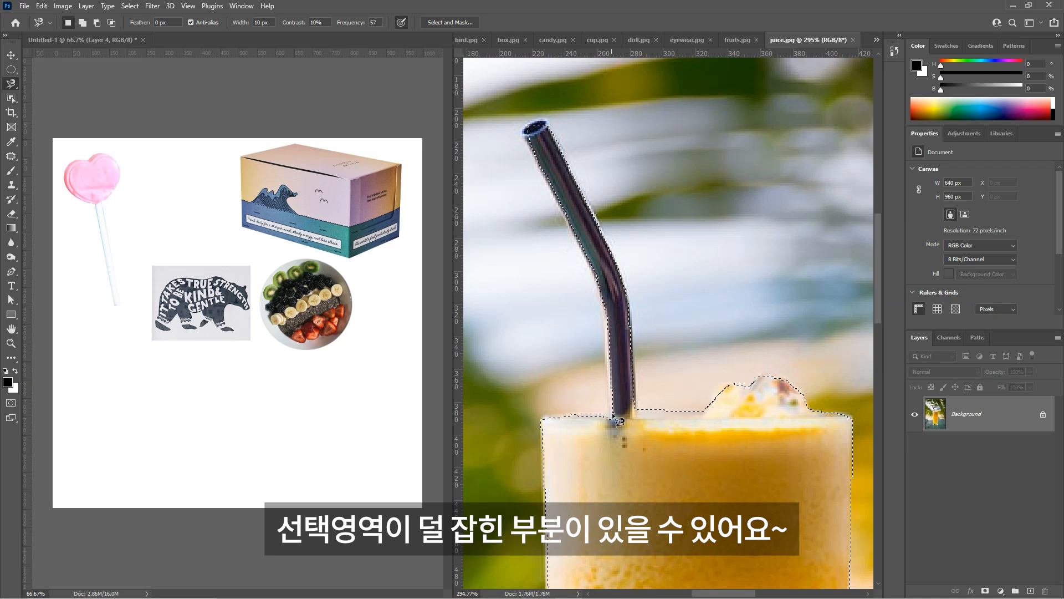
scroll(609, 417, up, 2)
drag(596, 194, 651, 423)
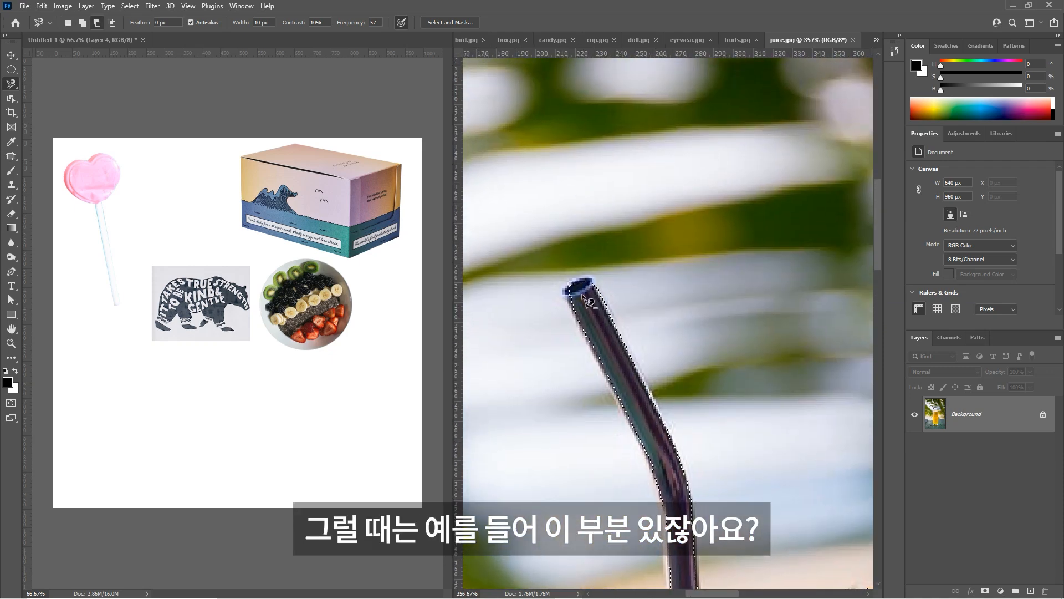
scroll(583, 295, up, 4)
scroll(583, 297, down, 1)
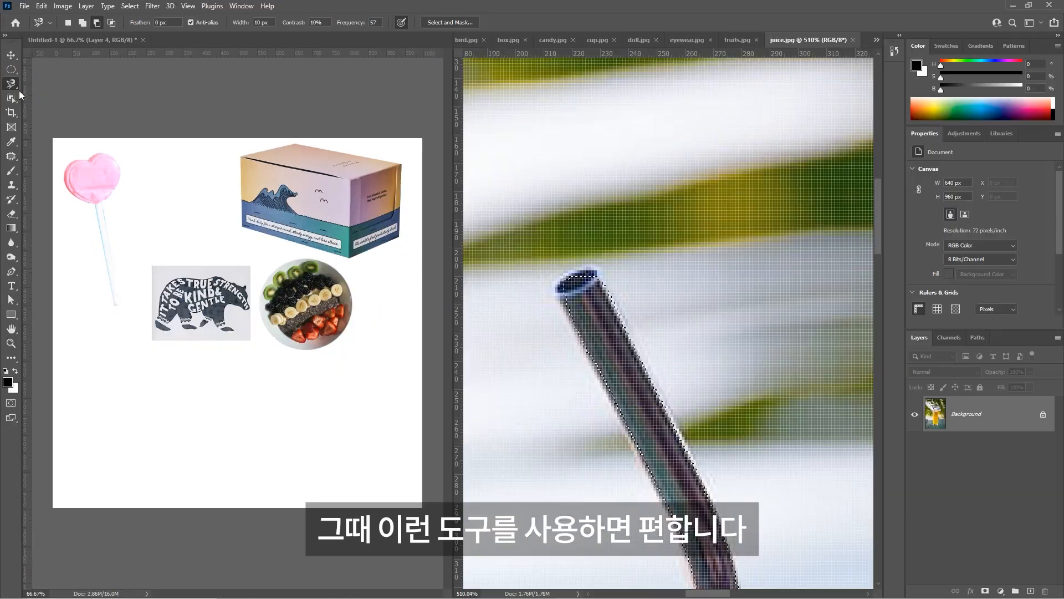
click(12, 84)
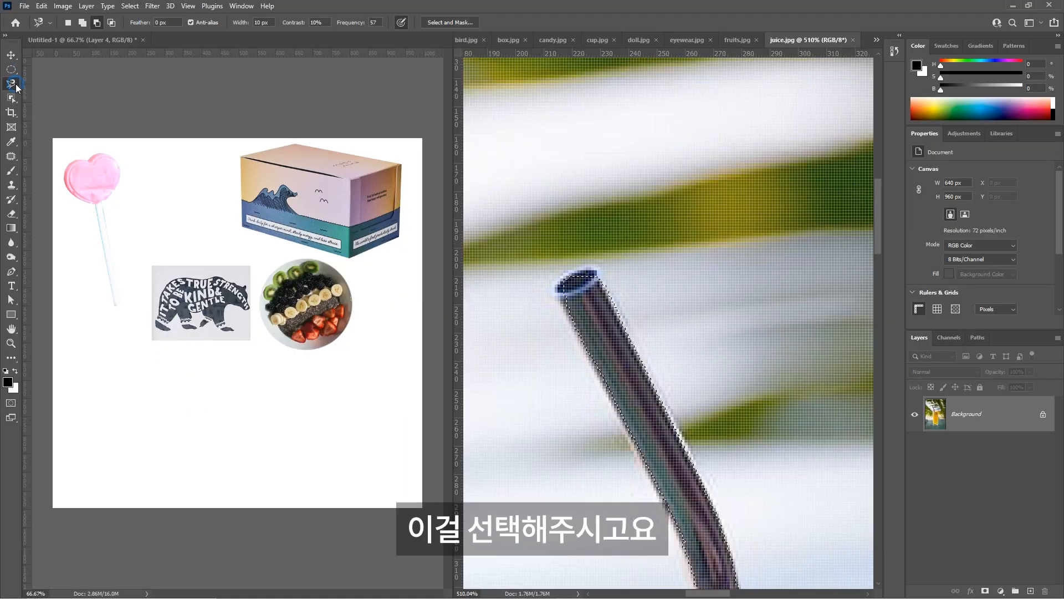
click(11, 84)
click(37, 87)
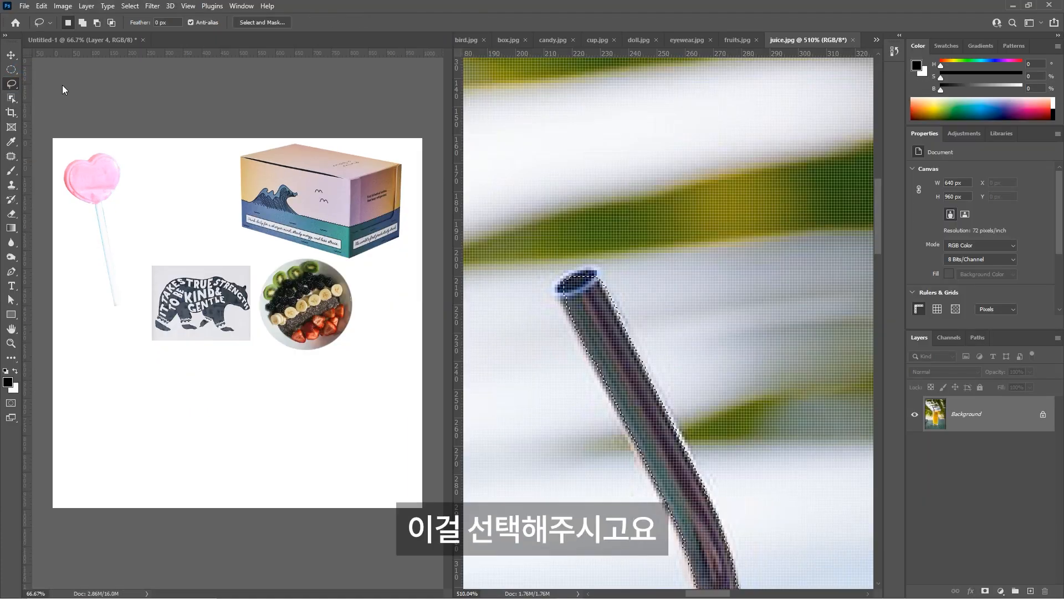
scroll(580, 300, up, 1)
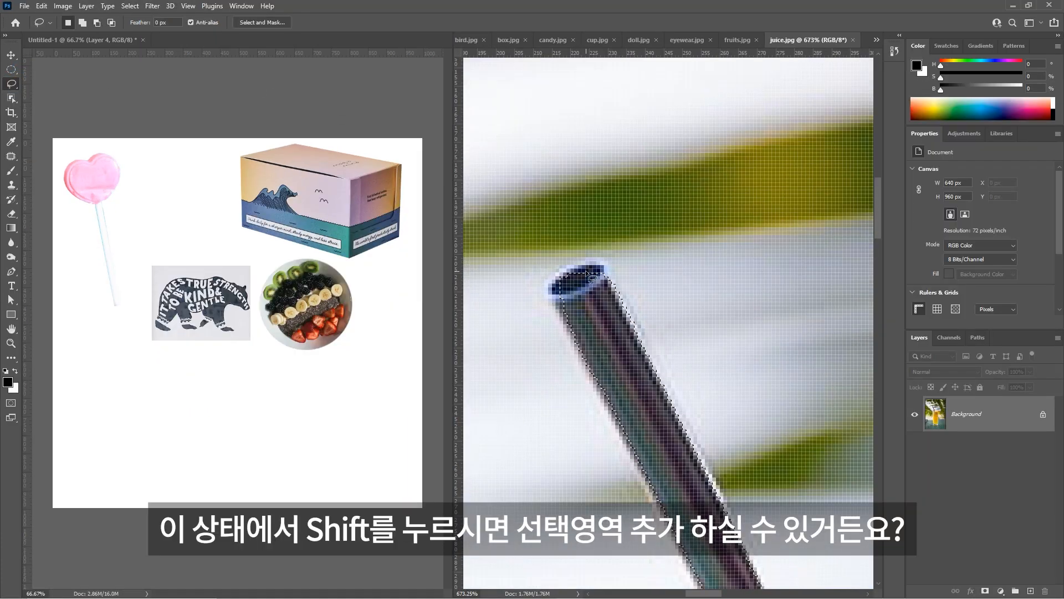
key(shift)
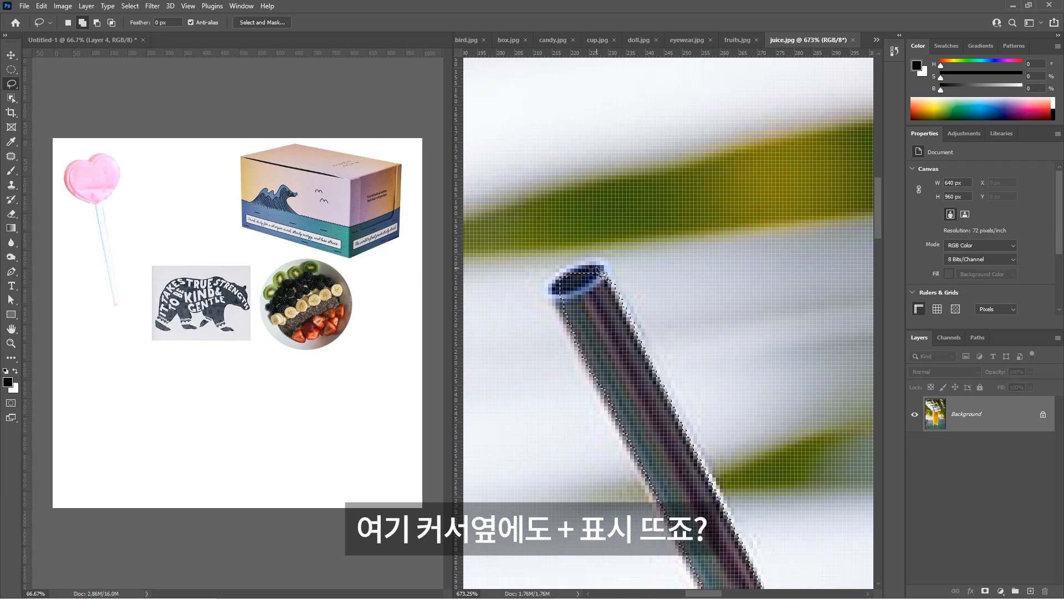
mouse_move(601, 268)
mouse_down()
mouse_move(569, 270)
mouse_move(554, 284)
mouse_move(560, 299)
mouse_move(595, 296)
mouse_move(610, 277)
mouse_up()
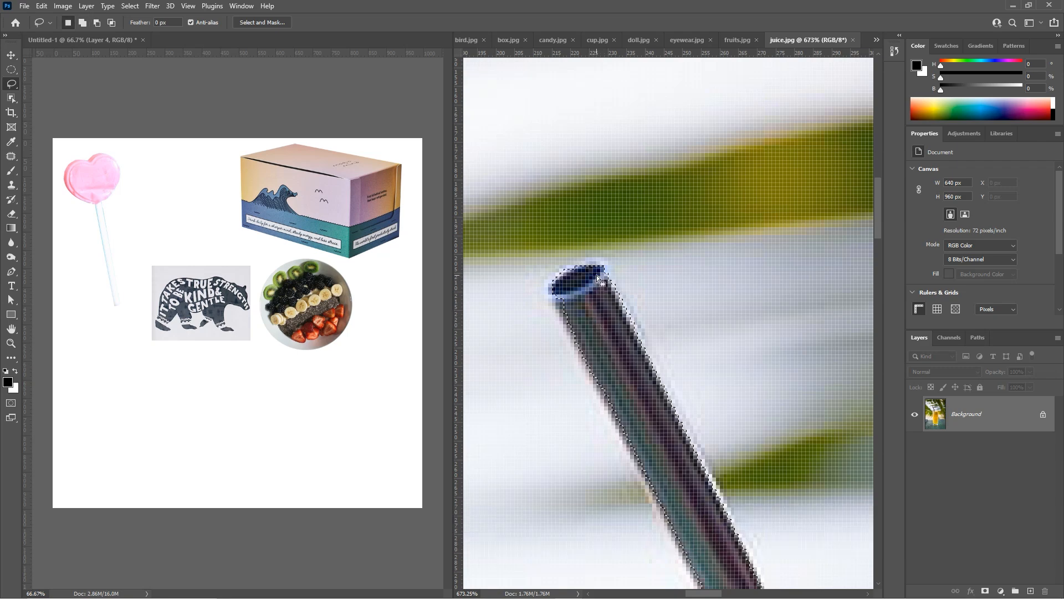
- Add the missed sliver at the left edge of the straw's open end to the selection
scroll(562, 294, down, 2)
scroll(563, 293, down, 2)
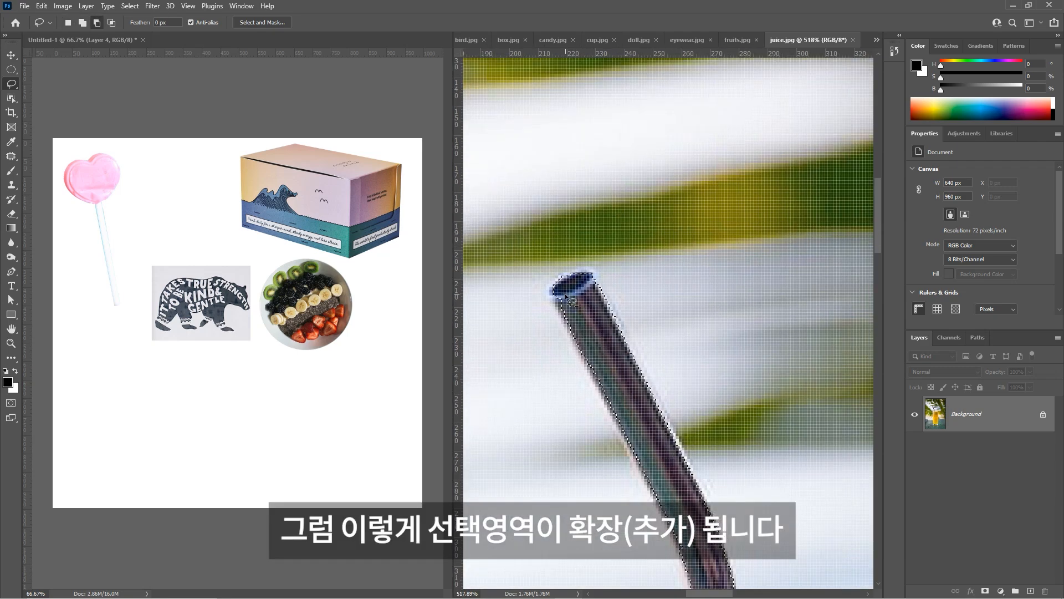
scroll(554, 295, up, 4)
mouse_move(548, 295)
shift+mouse_down()
mouse_move(559, 315)
mouse_move(574, 306)
mouse_move(559, 285)
mouse_move(554, 310)
mouse_move(550, 300)
shift+mouse_up()
scroll(647, 244, down, 8)
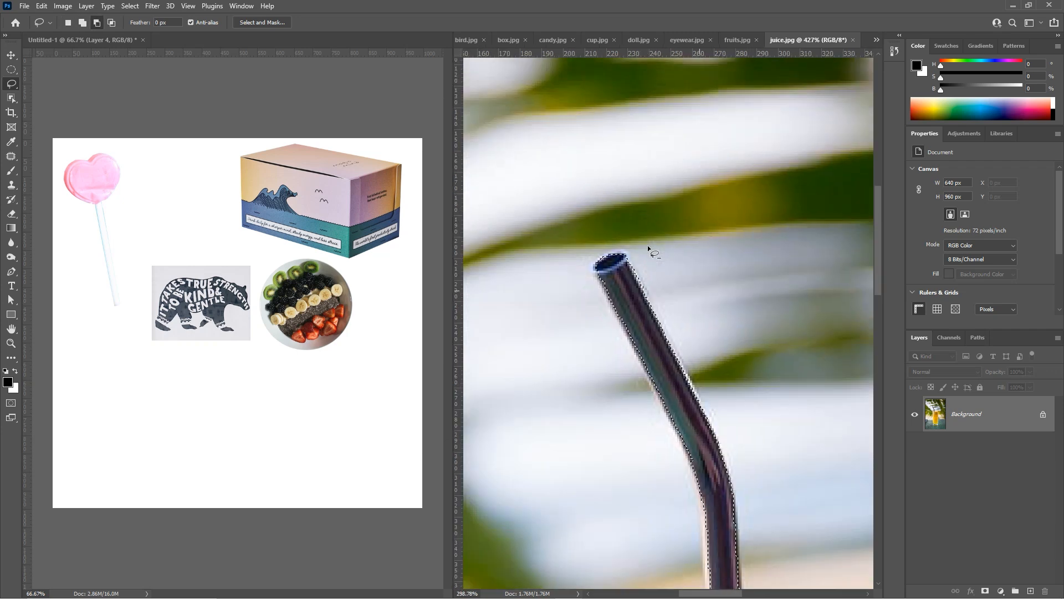
- Move the selected juice glass and straw into the blank document, placing it in the canvas's lower-right corner
scroll(637, 230, down, 3)
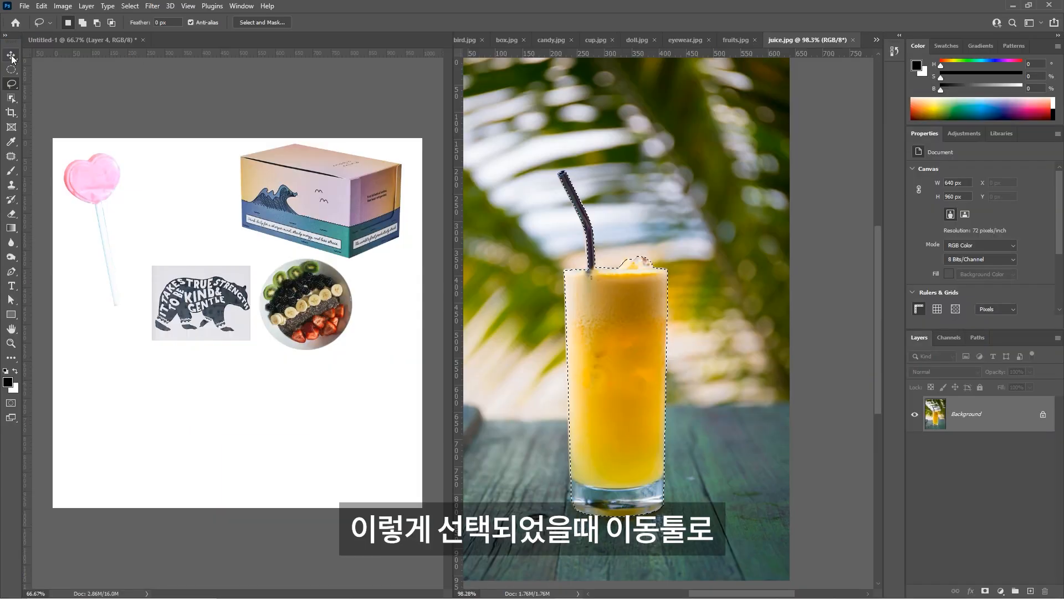
click(14, 68)
drag(623, 321, 388, 357)
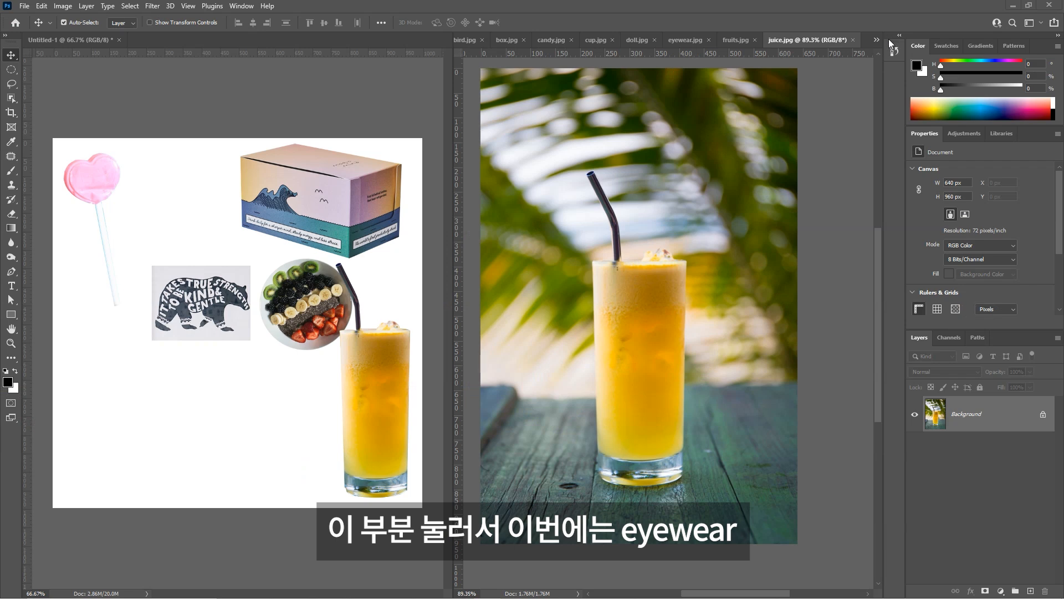
- Bring eyewear.jpg to the front and show its sunglasses at about 121%
click(881, 48)
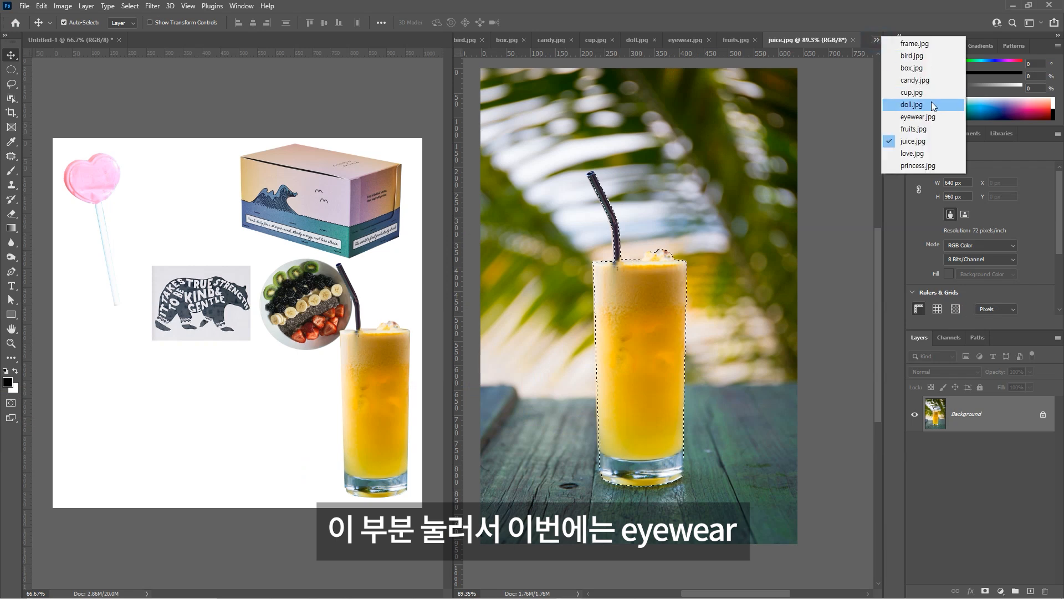
click(929, 117)
drag(700, 243, 720, 251)
scroll(709, 235, down, 1)
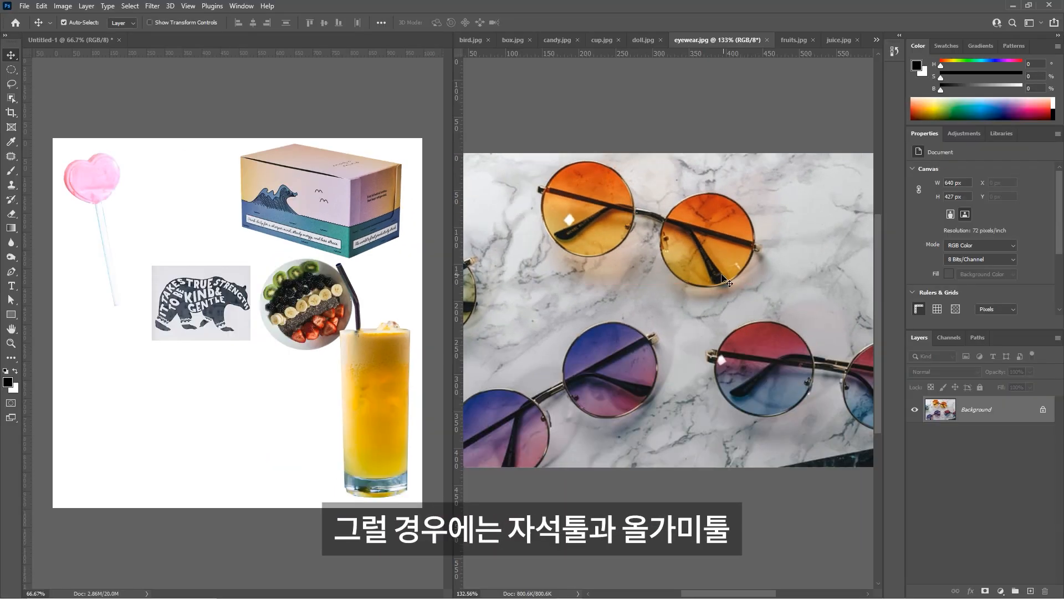
scroll(735, 284, down, 1)
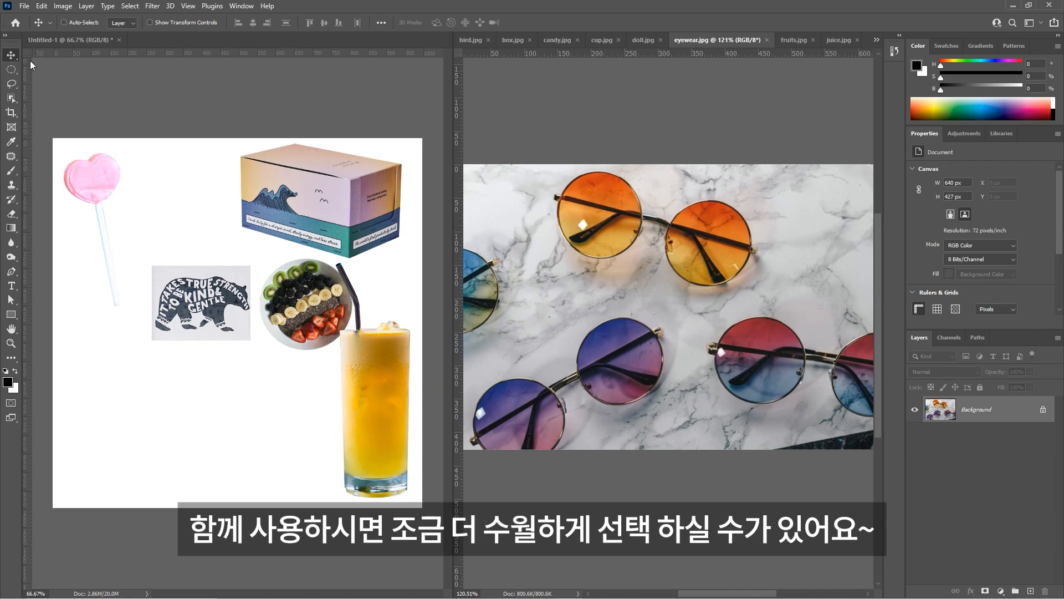
key(ctrl+2)
drag(3, 71, 18, 92)
key(Escape)
click(11, 83)
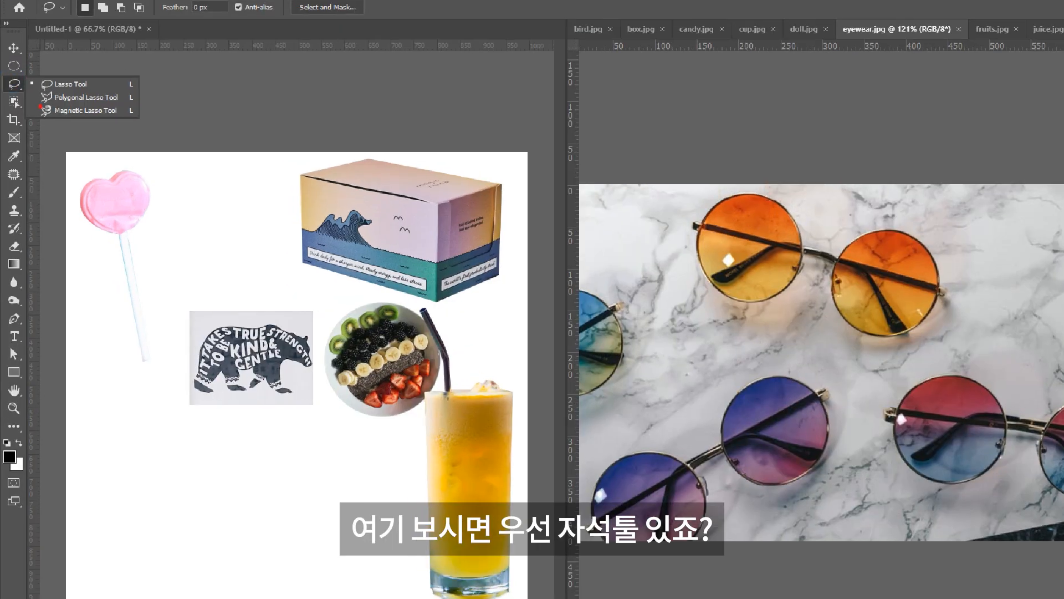
drag(36, 101, 157, 132)
key(Escape)
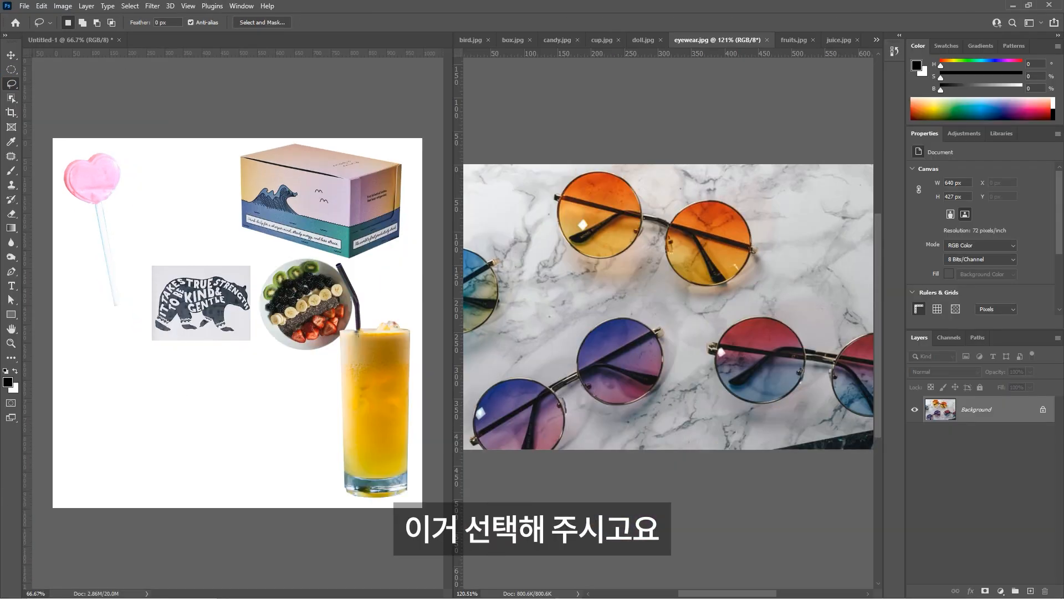
- Trace the lower edge of the orange sunglasses in eyewear.jpg with the Magnetic Lasso, from the left hinge to the right hinge
right_click(11, 86)
click(84, 106)
scroll(631, 207, up, 4)
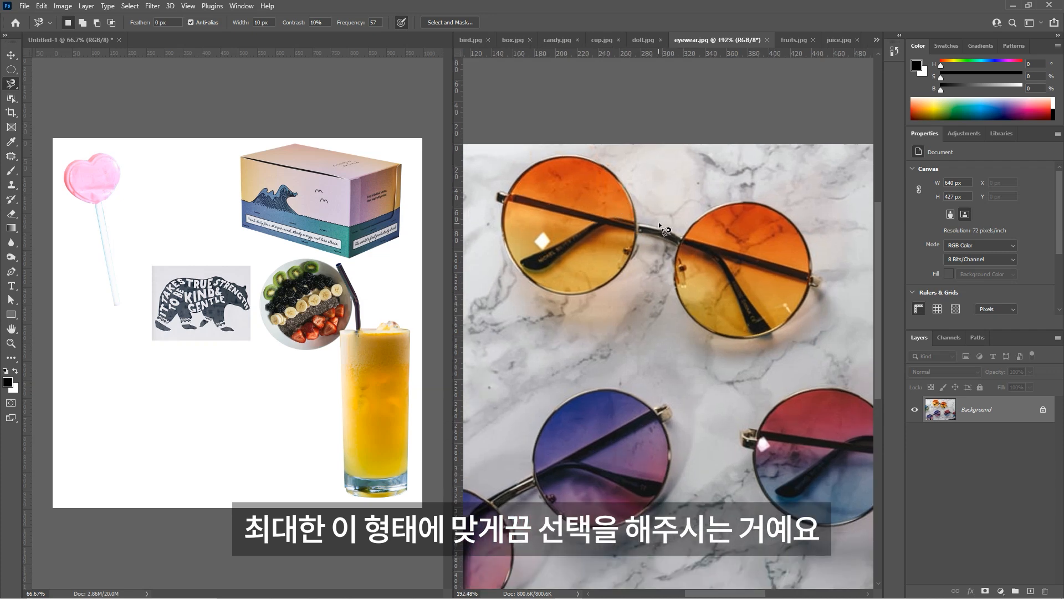
click(504, 198)
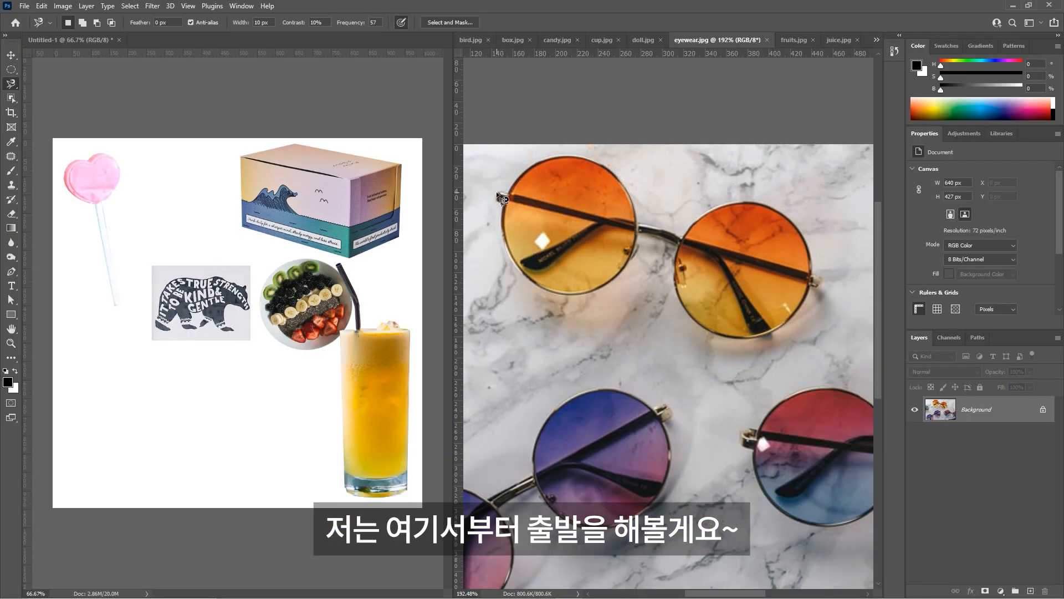
click(495, 189)
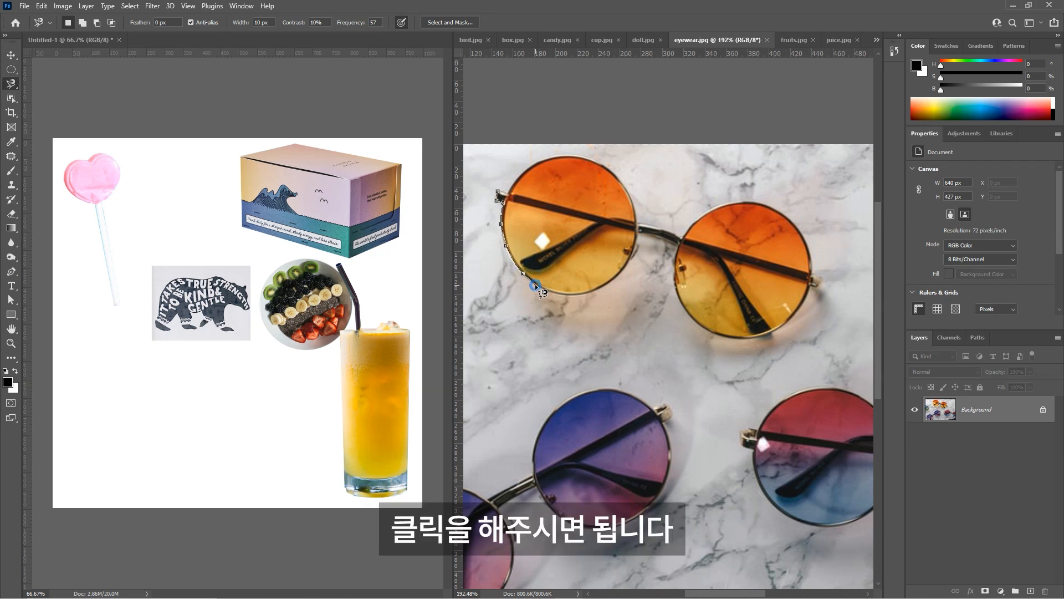
click(548, 291)
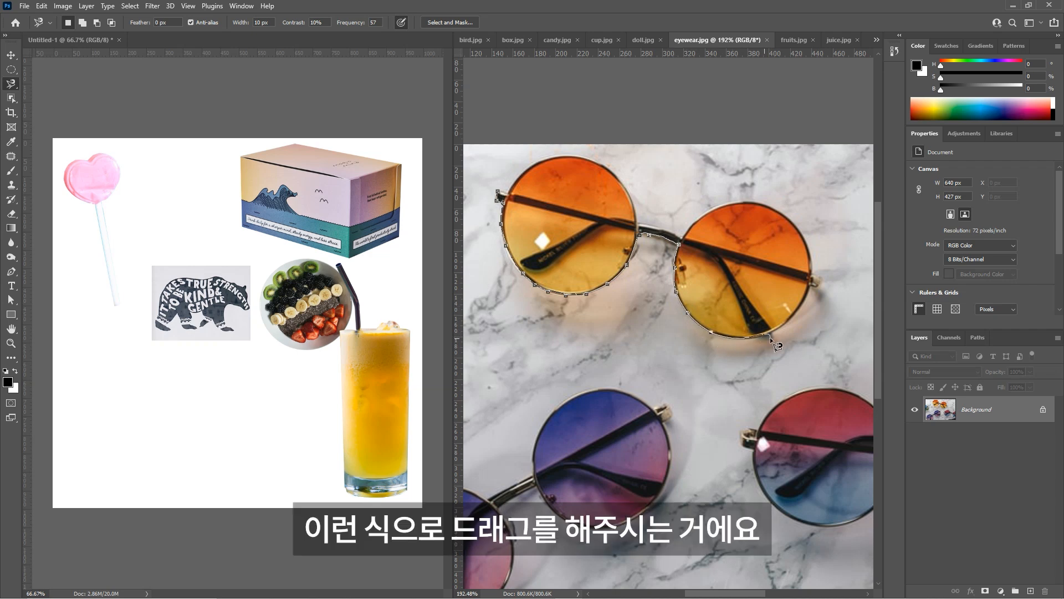
click(820, 281)
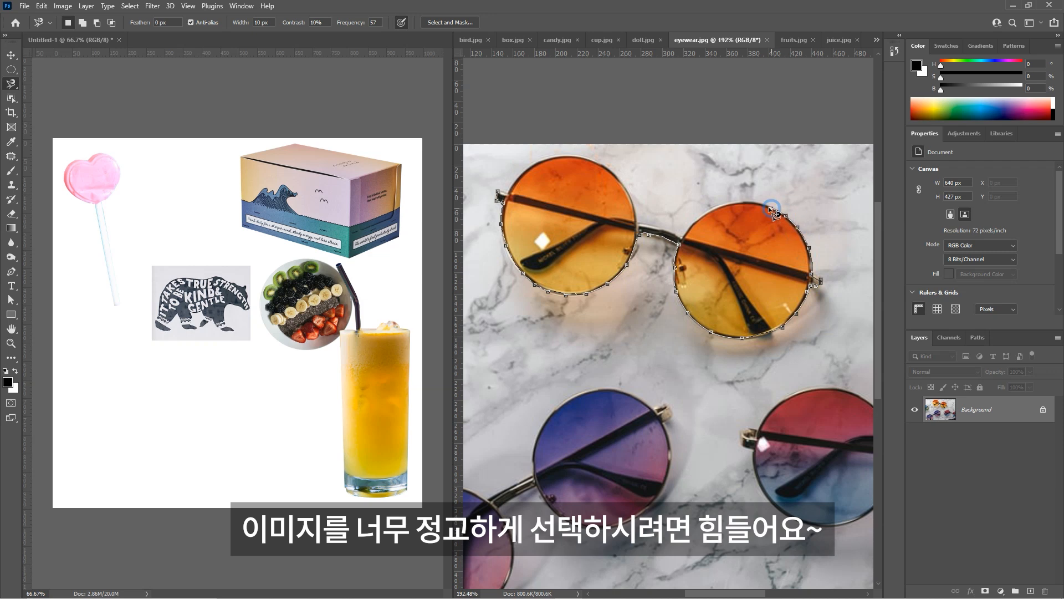
- Continue the magnetic outline back along the upper rims of both orange lenses and close it at the left hinge
click(753, 201)
click(717, 205)
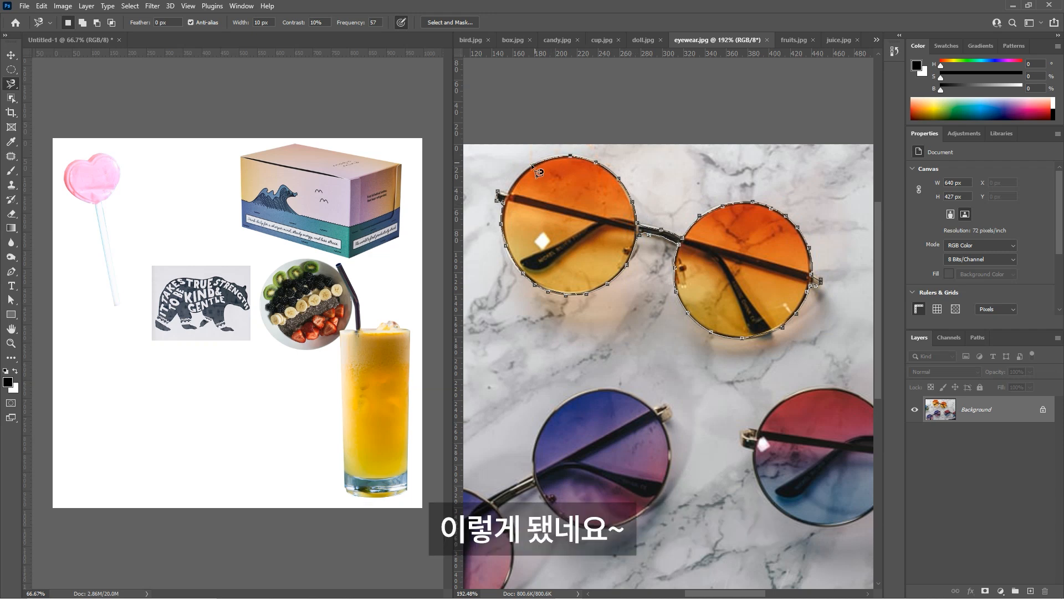
click(501, 196)
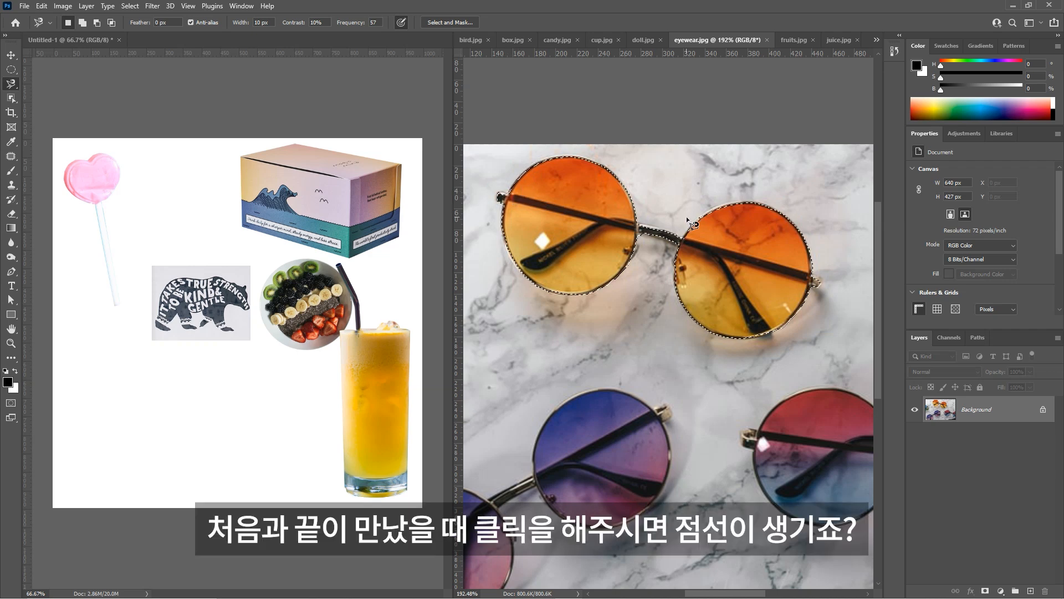
- Add the missed strip along the upper edge of the sunglasses' bridge to the selection with the freehand Lasso
scroll(686, 215, up, 2)
drag(713, 228, 639, 248)
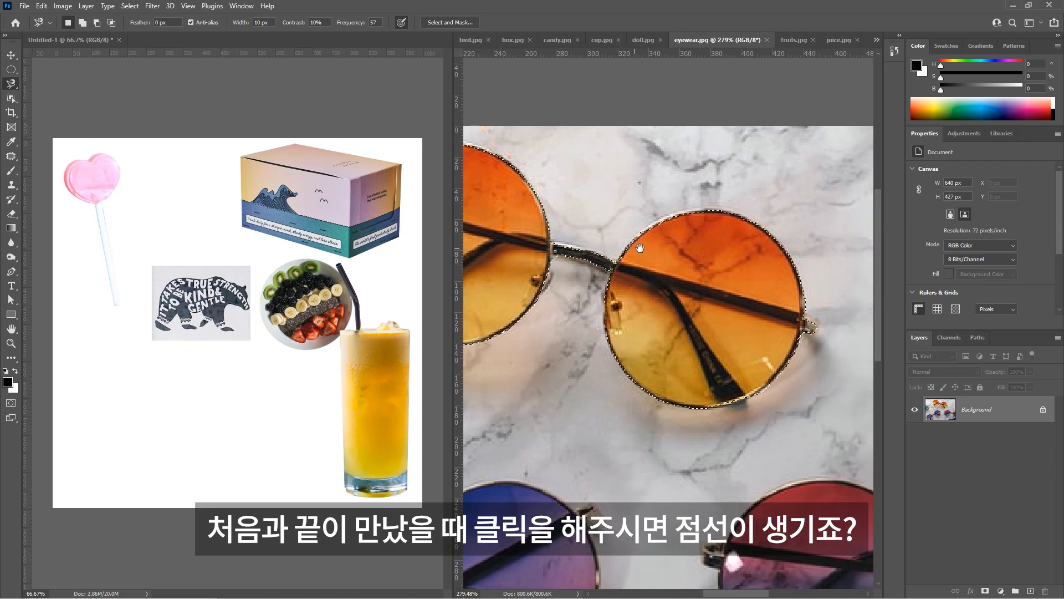
scroll(749, 361, down, 1)
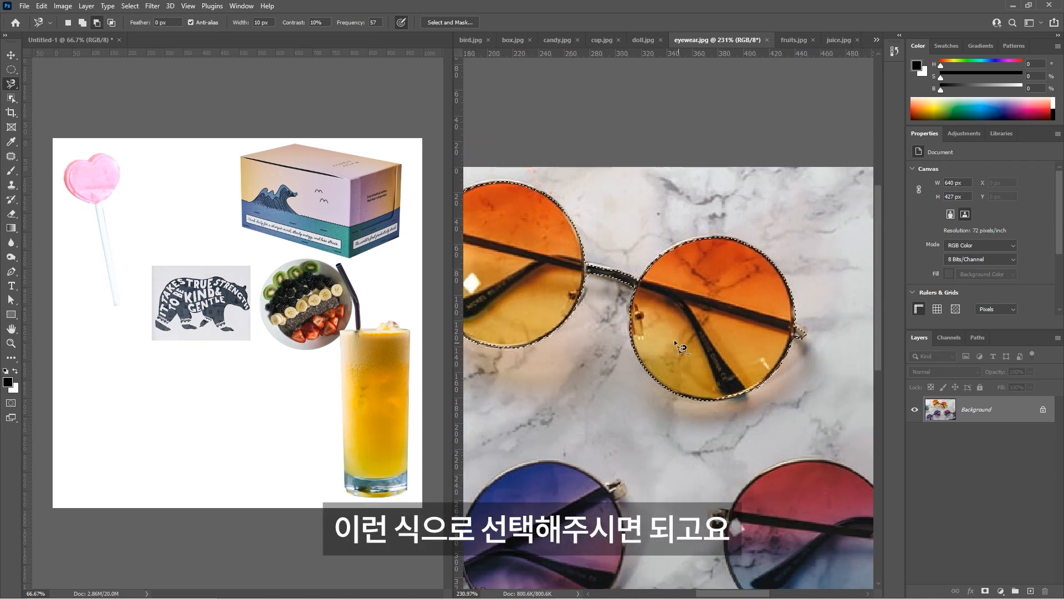
drag(575, 290, 627, 282)
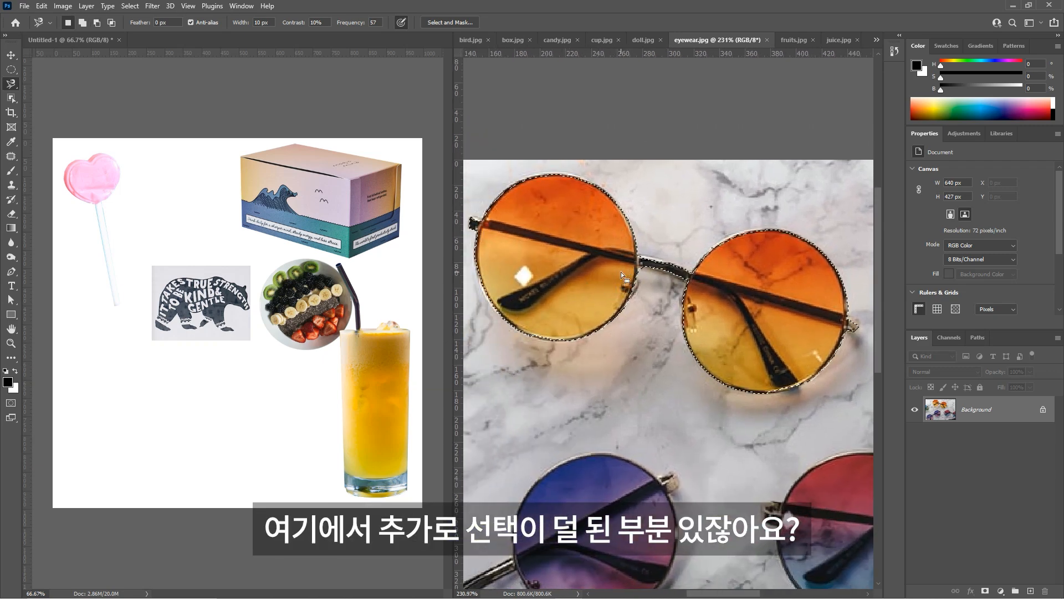
scroll(653, 271, up, 2)
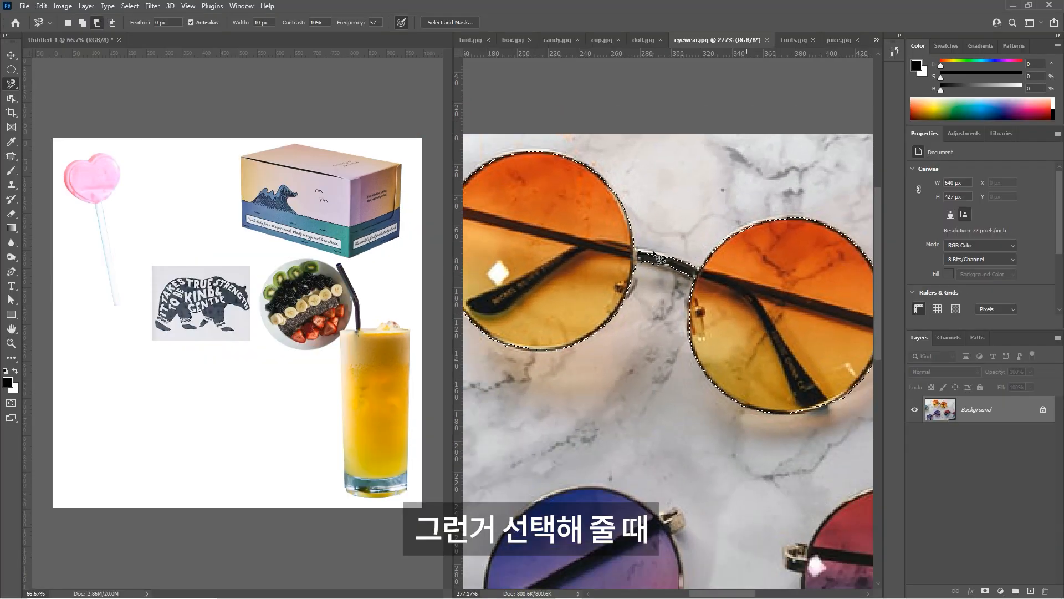
drag(610, 224, 636, 223)
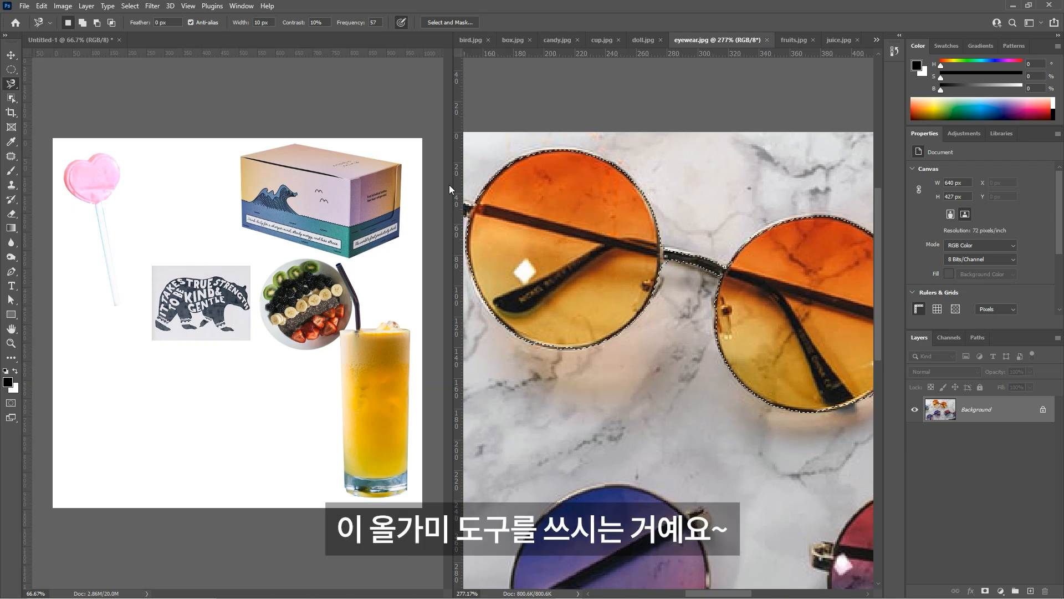
click(10, 84)
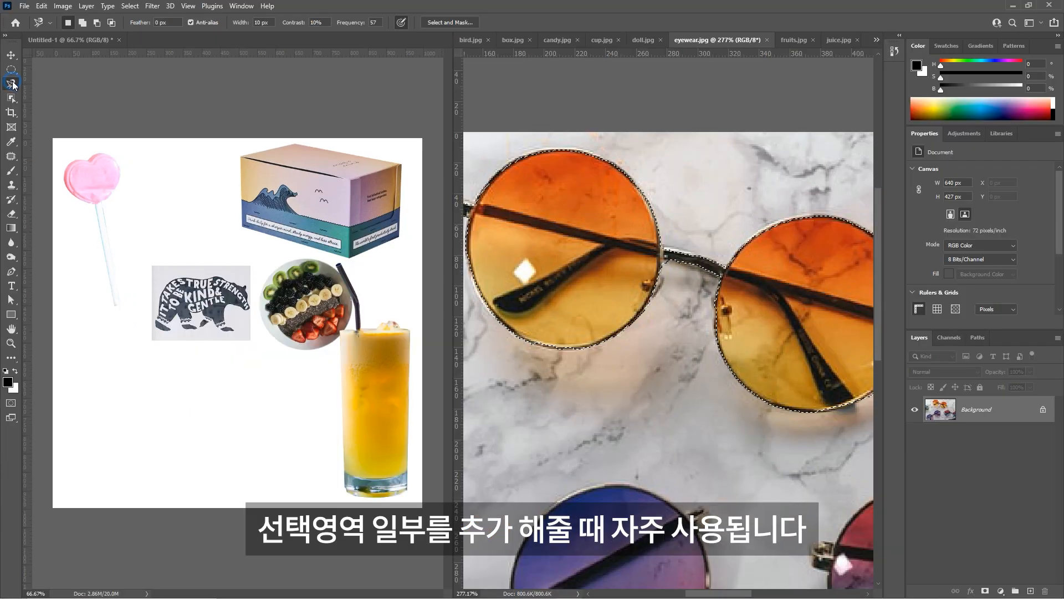
click(70, 84)
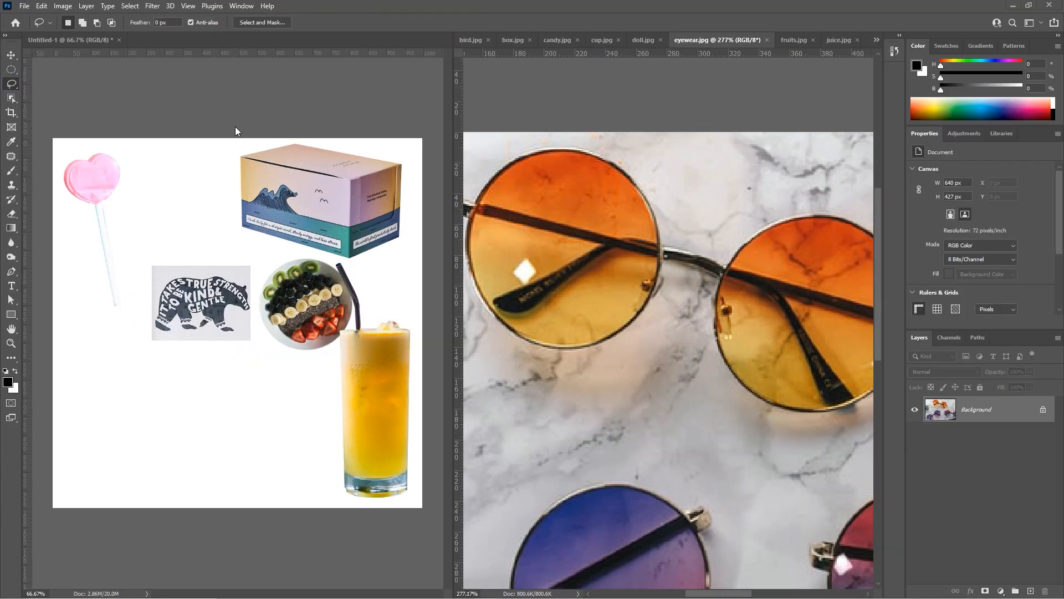
right_click(11, 84)
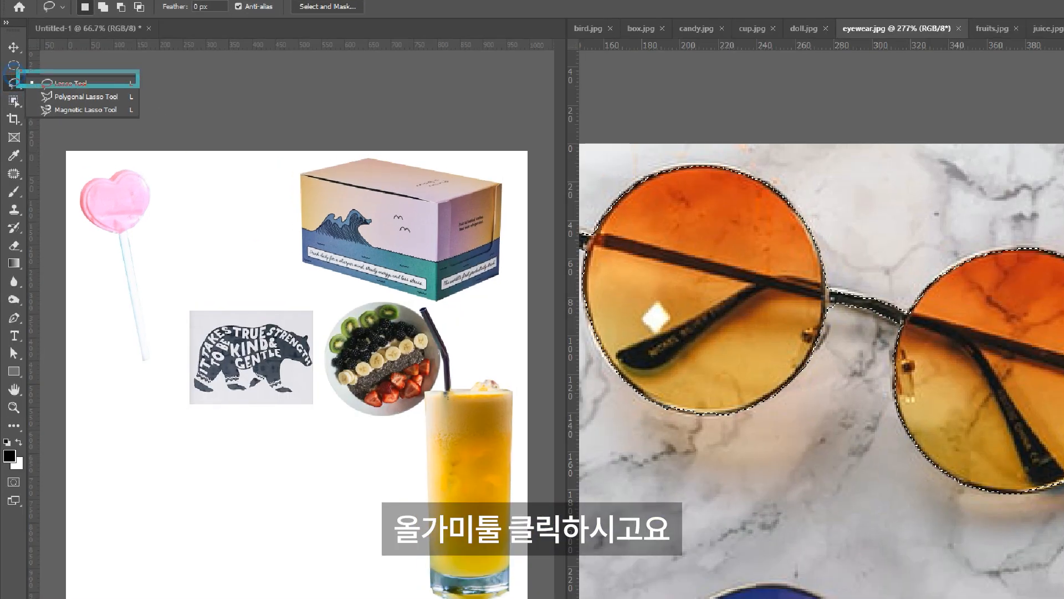
click(70, 83)
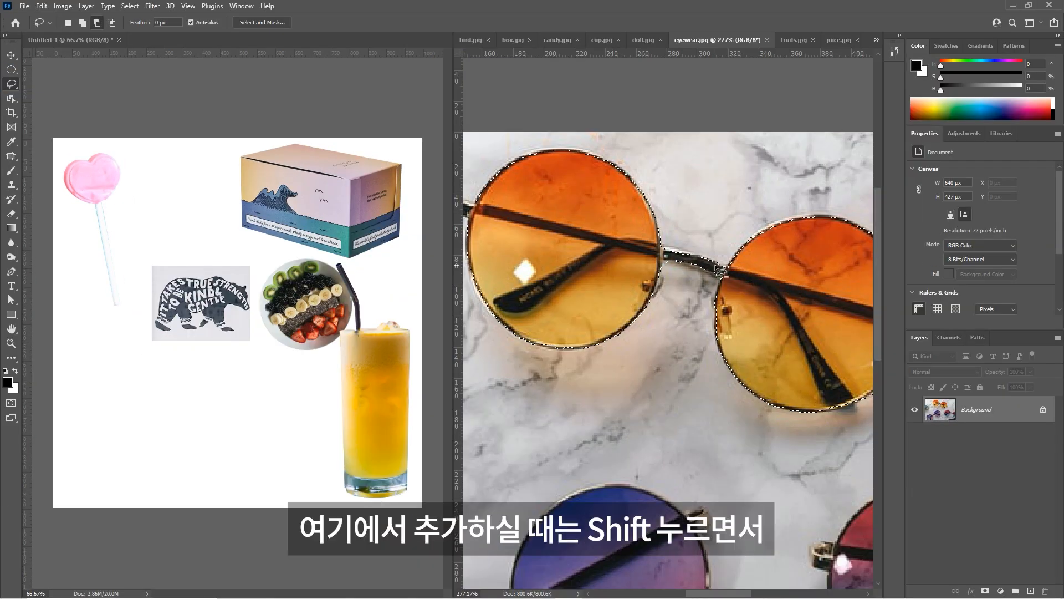
scroll(719, 270, up, 3)
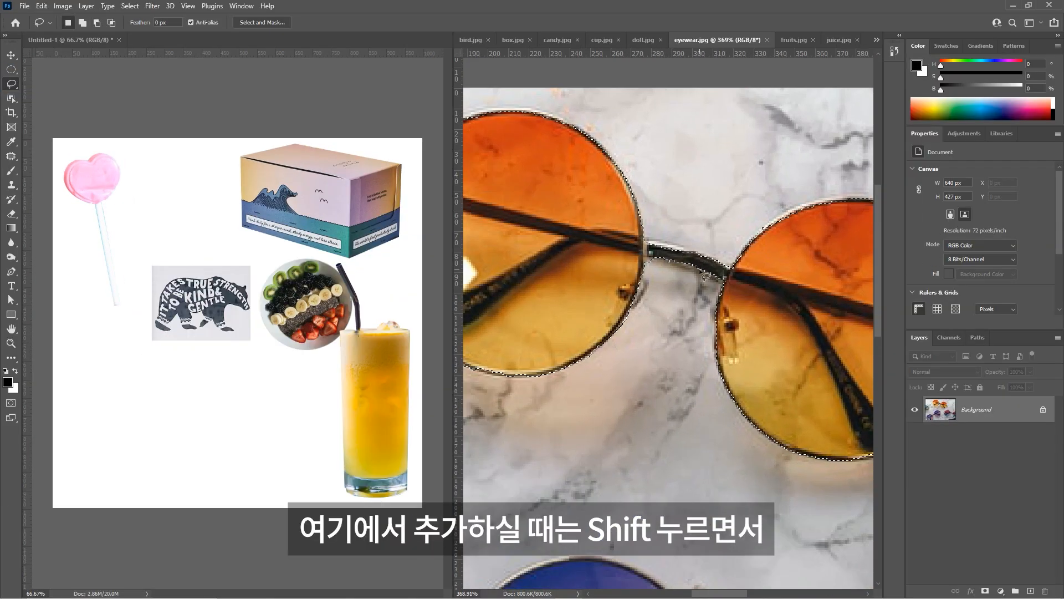
key(shift)
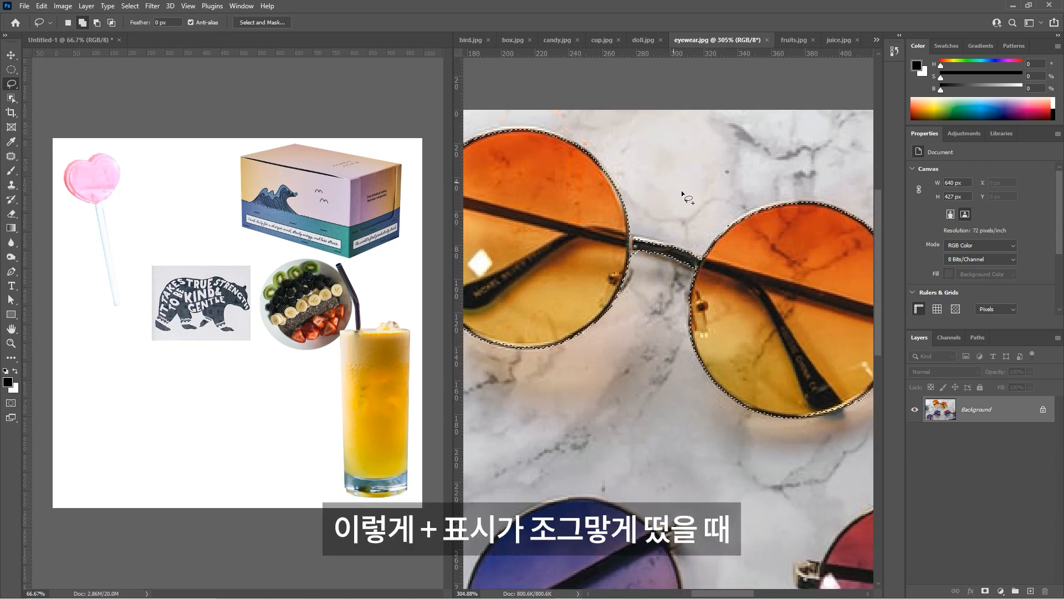
mouse_move(669, 248)
mouse_down()
mouse_move(617, 244)
mouse_move(667, 247)
mouse_up()
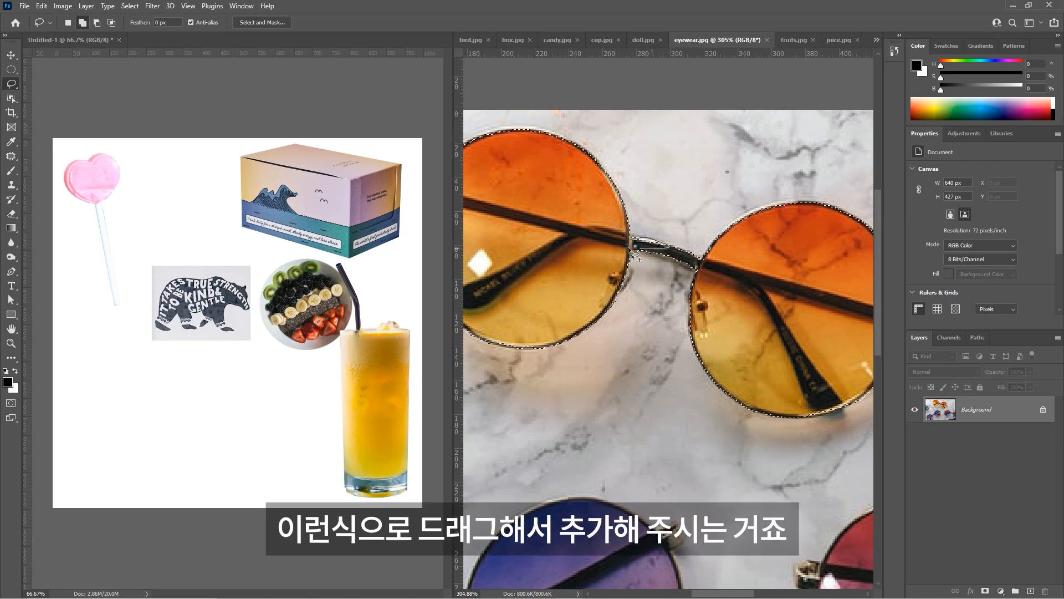
- Add the missed parts of the left lens's lower rim and outer hinge to the selection
drag(617, 299, 666, 301)
scroll(531, 348, up, 2)
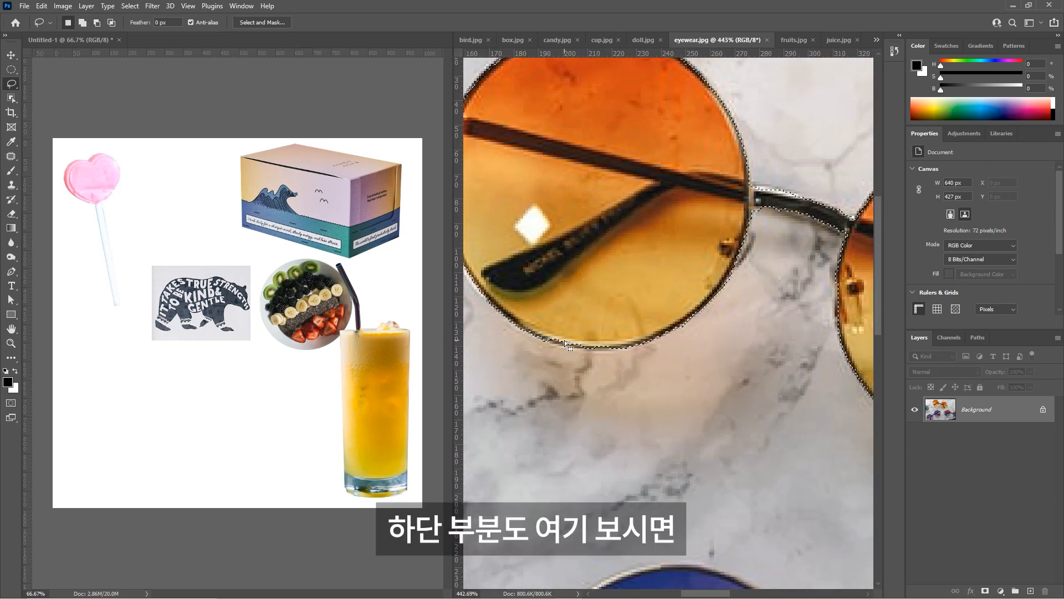
mouse_move(545, 337)
mouse_down()
mouse_move(594, 342)
mouse_move(566, 324)
mouse_move(544, 339)
mouse_move(619, 348)
mouse_move(613, 331)
mouse_move(575, 340)
mouse_up()
scroll(667, 301, down, 3)
scroll(565, 209, up, 2)
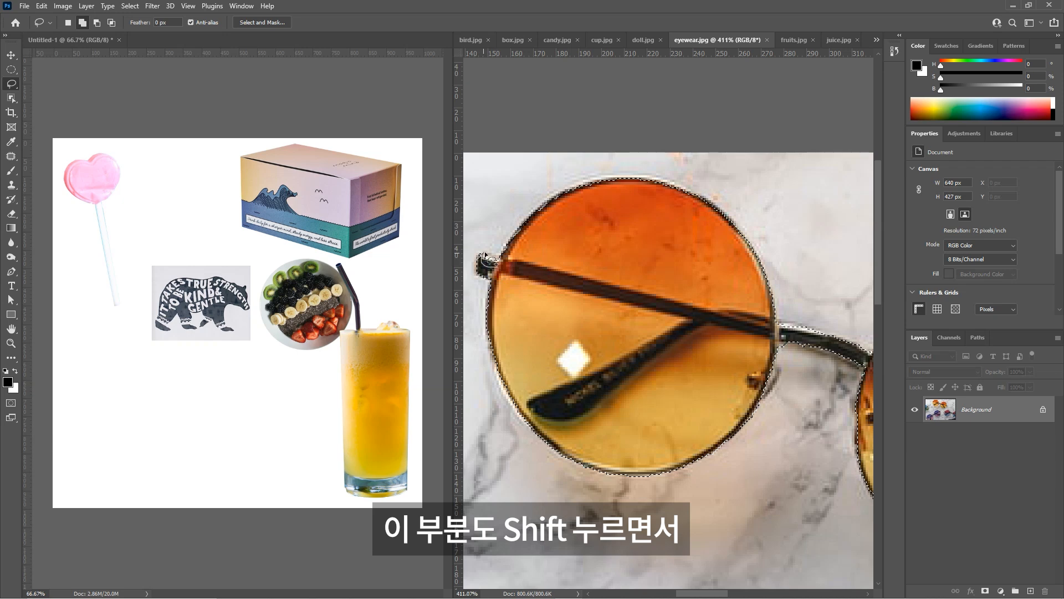
scroll(623, 257, down, 1)
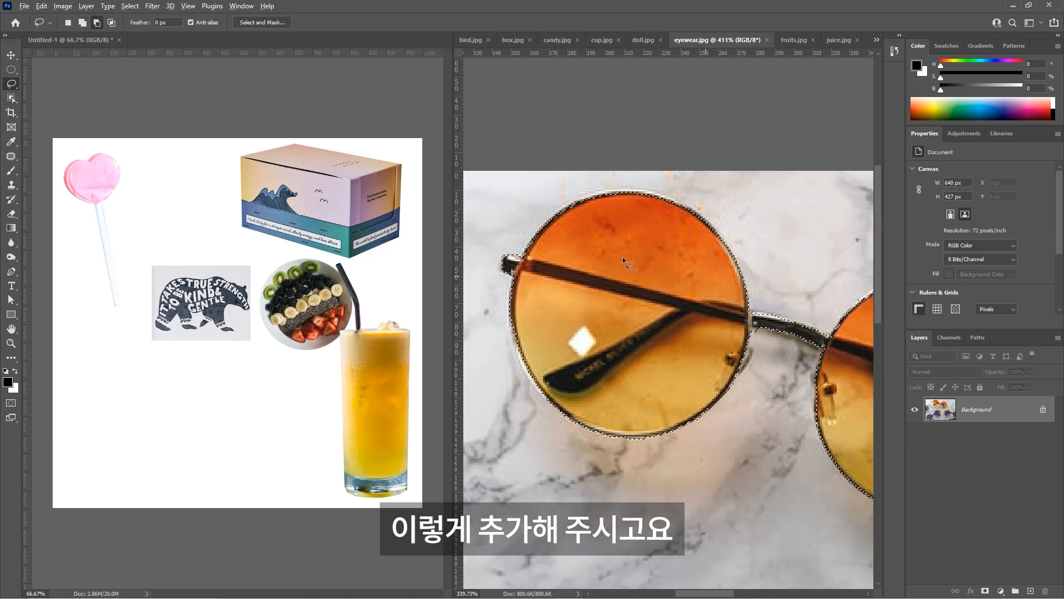
- Add the missed outer hinge of the right orange lens to the selection with the freehand Lasso
scroll(723, 239, up, 2)
scroll(723, 239, down, 2)
drag(758, 268, 820, 256)
drag(764, 290, 696, 301)
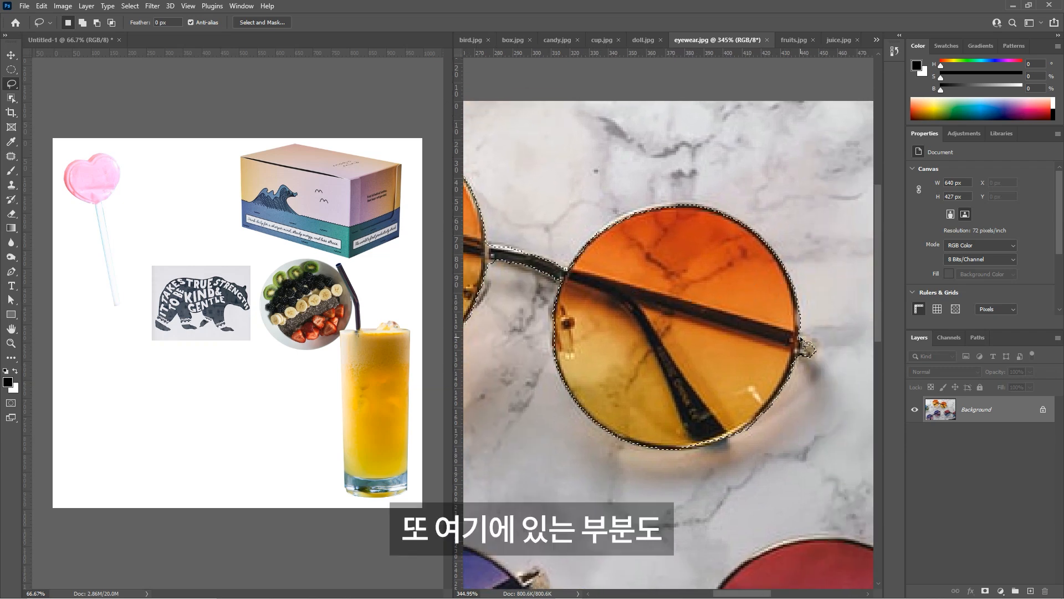
mouse_move(796, 335)
mouse_down()
mouse_move(811, 342)
mouse_move(797, 335)
mouse_up()
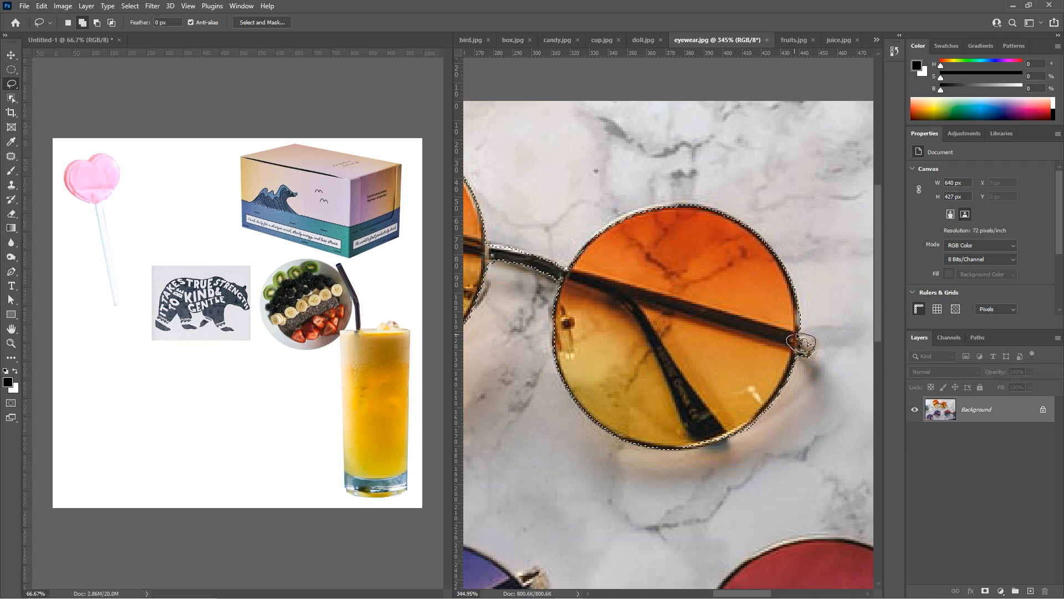
- Add the missed sliver along the lower rim of the right orange lens to the selection
scroll(733, 437, up, 3)
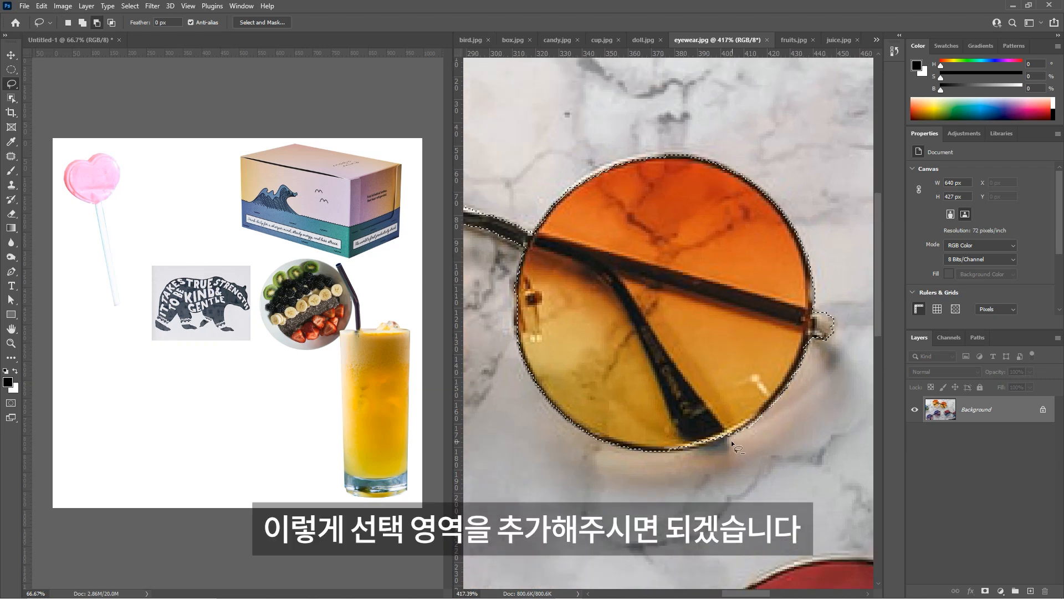
drag(652, 448, 661, 454)
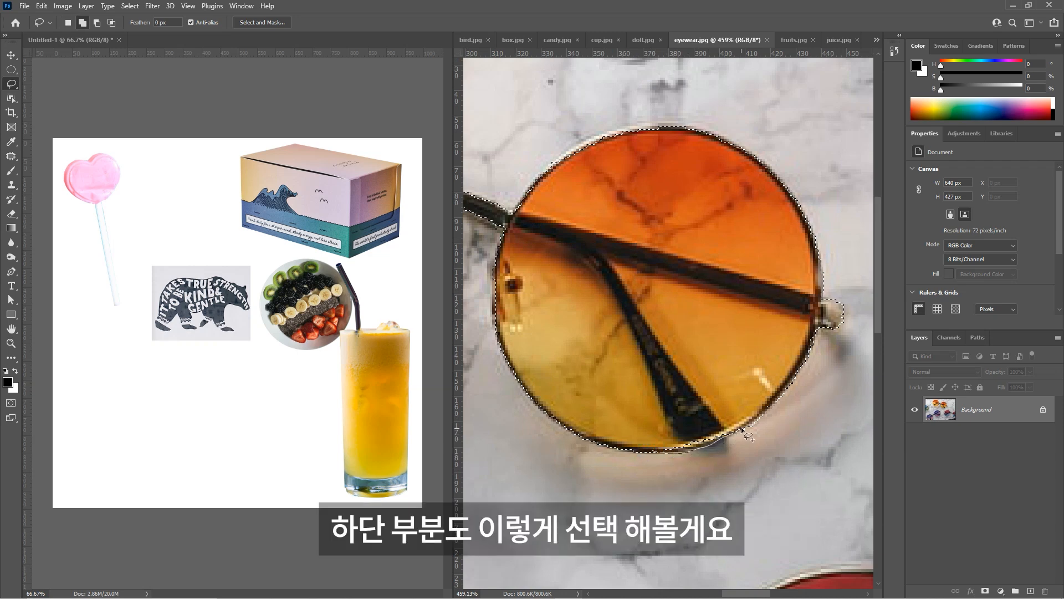
mouse_move(723, 405)
mouse_down()
mouse_move(665, 419)
mouse_move(654, 448)
mouse_up()
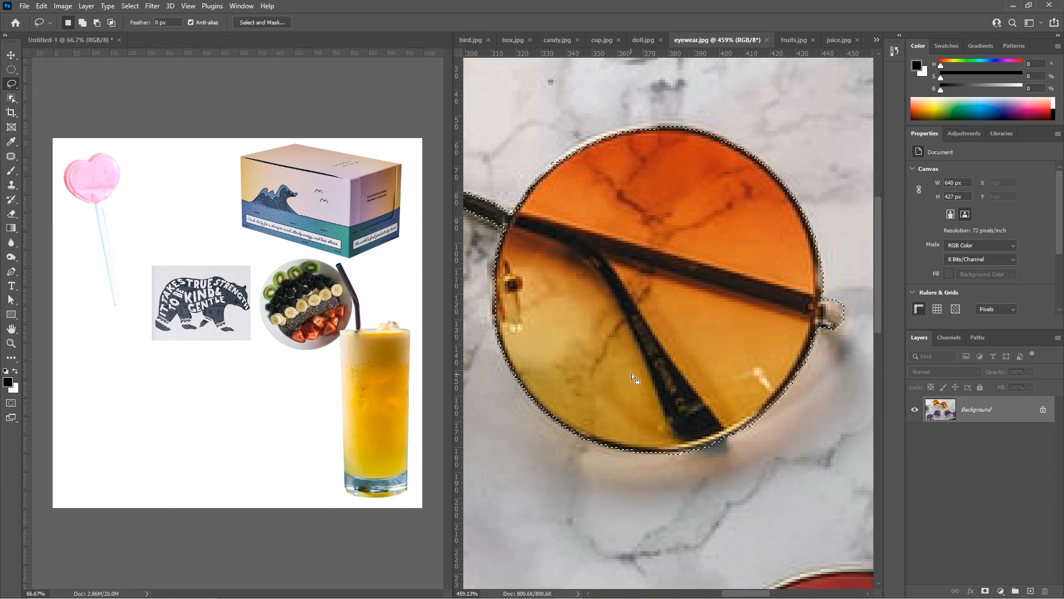
- Add the missed slivers along the upper-left rim of the right orange lens to the selection
scroll(626, 358, down, 4)
scroll(662, 343, up, 2)
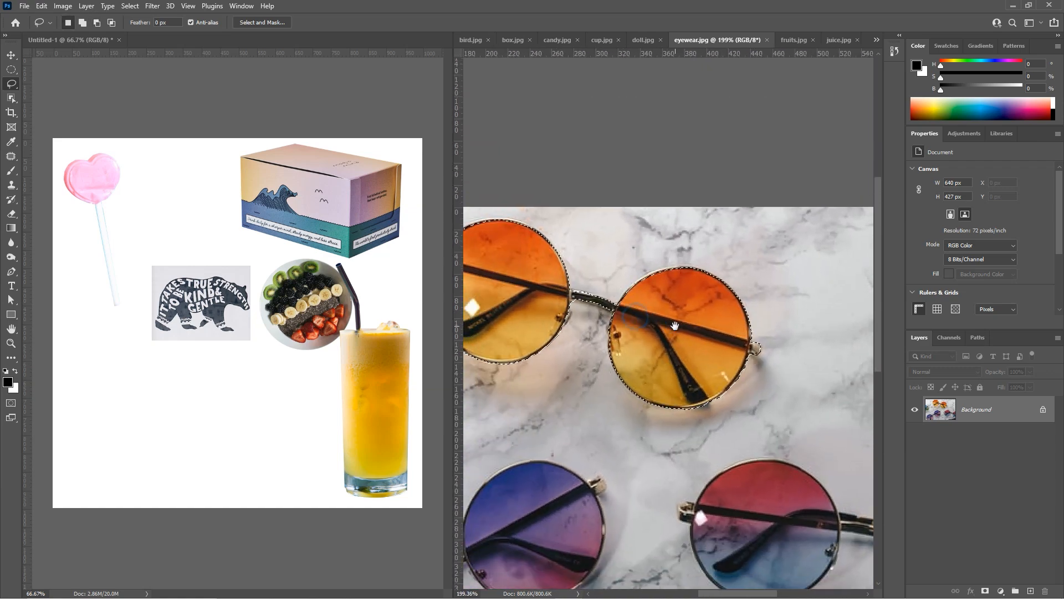
scroll(653, 275, up, 2)
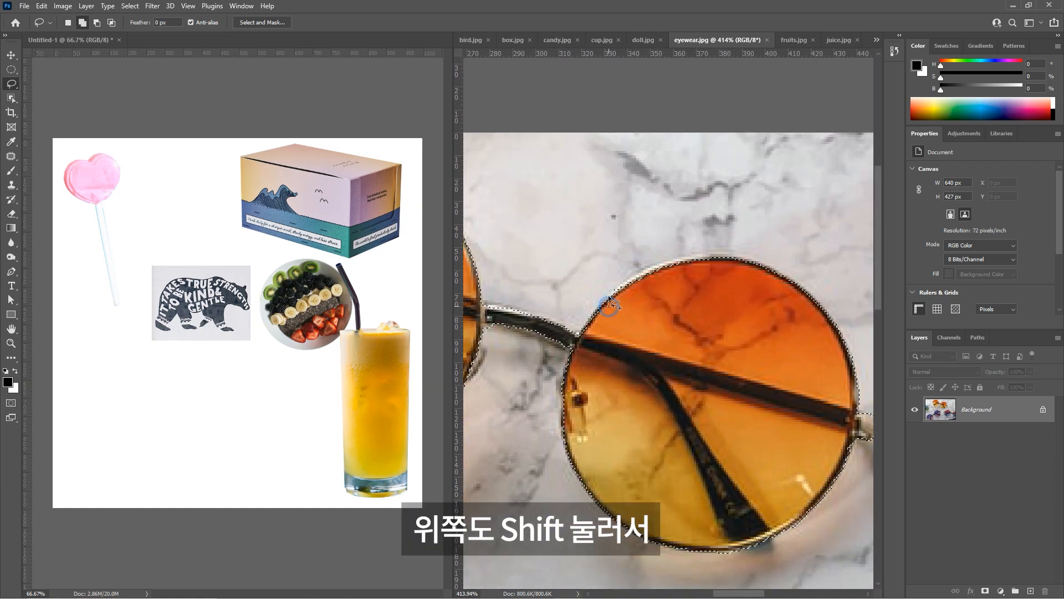
drag(637, 278, 701, 259)
mouse_move(611, 307)
mouse_down()
mouse_move(654, 275)
mouse_move(681, 272)
mouse_up()
- Move the selected orange sunglasses into the Untitled-1 document, placing them below the fruit bowl and beside the juice glass
scroll(696, 290, down, 4)
click(11, 56)
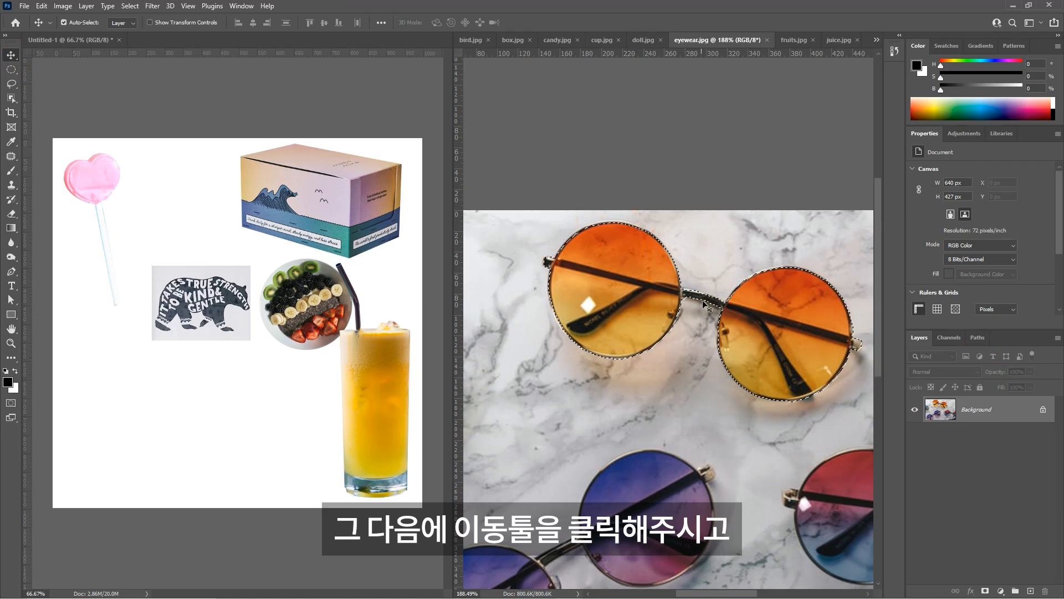
drag(797, 319, 760, 318)
drag(608, 258, 289, 381)
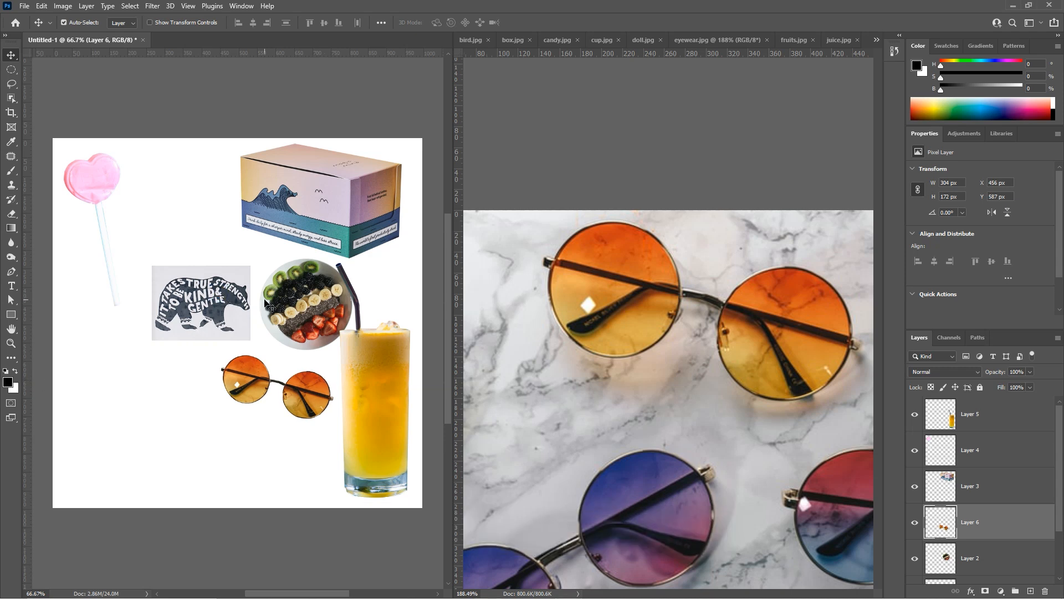
- Rearrange the canvas by moving the sunglasses up beneath the box and shifting the fruit bowl and bear picture down
drag(248, 381, 260, 273)
drag(283, 322, 271, 375)
drag(214, 330, 201, 386)
drag(276, 376, 271, 380)
drag(199, 379, 195, 379)
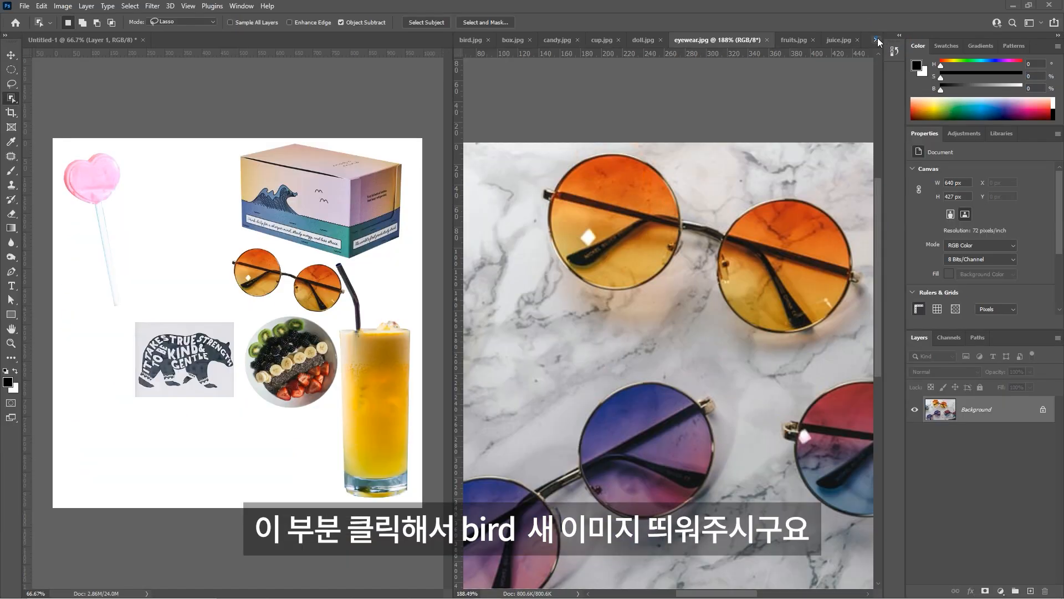
- Switch to bird.jpg and choose the Object Selection tool in Lasso mode
click(868, 49)
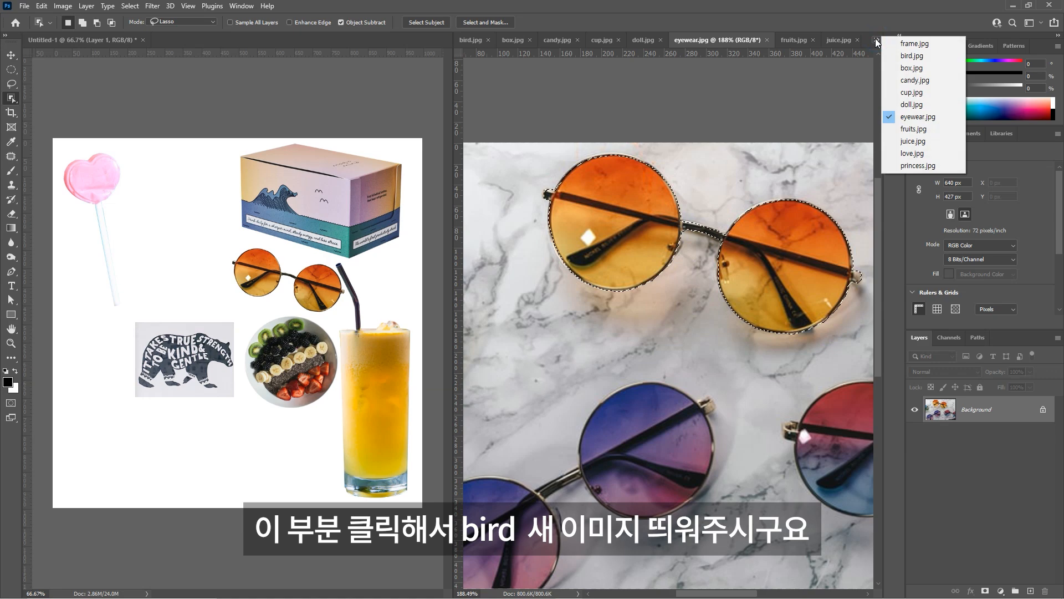
click(912, 56)
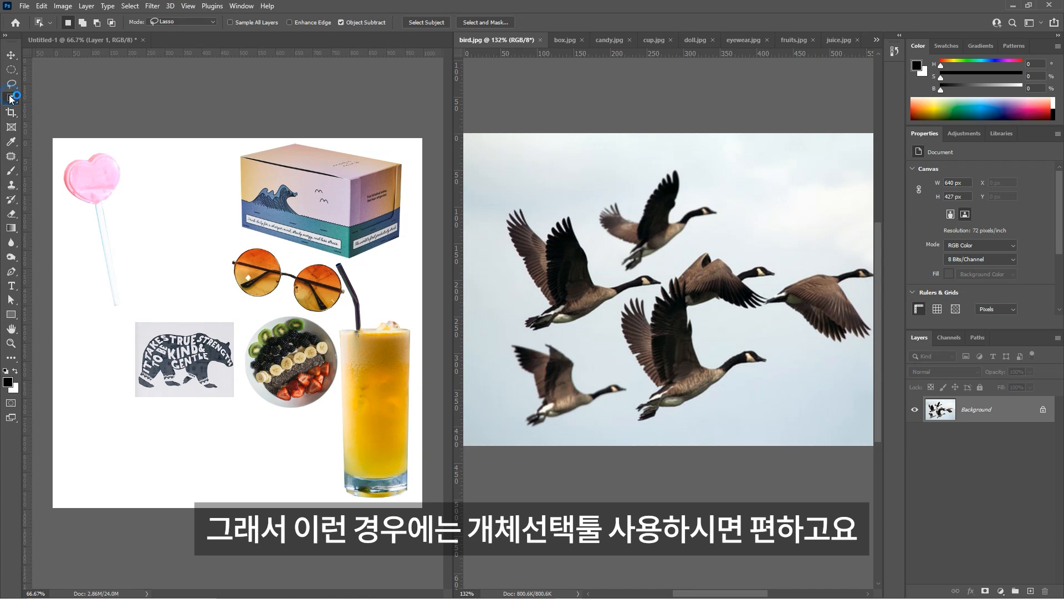
click(12, 97)
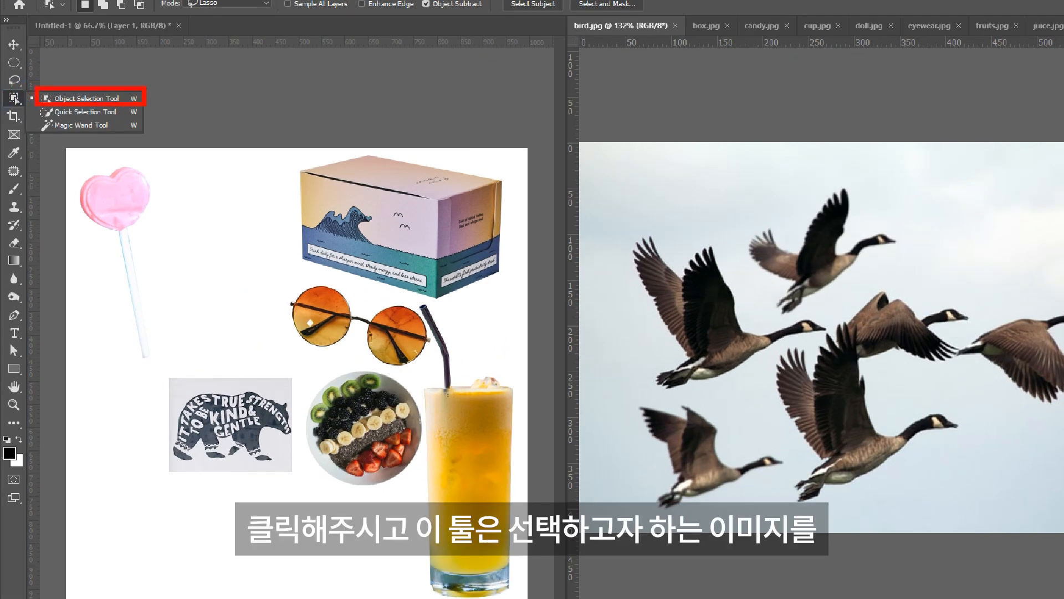
click(131, 95)
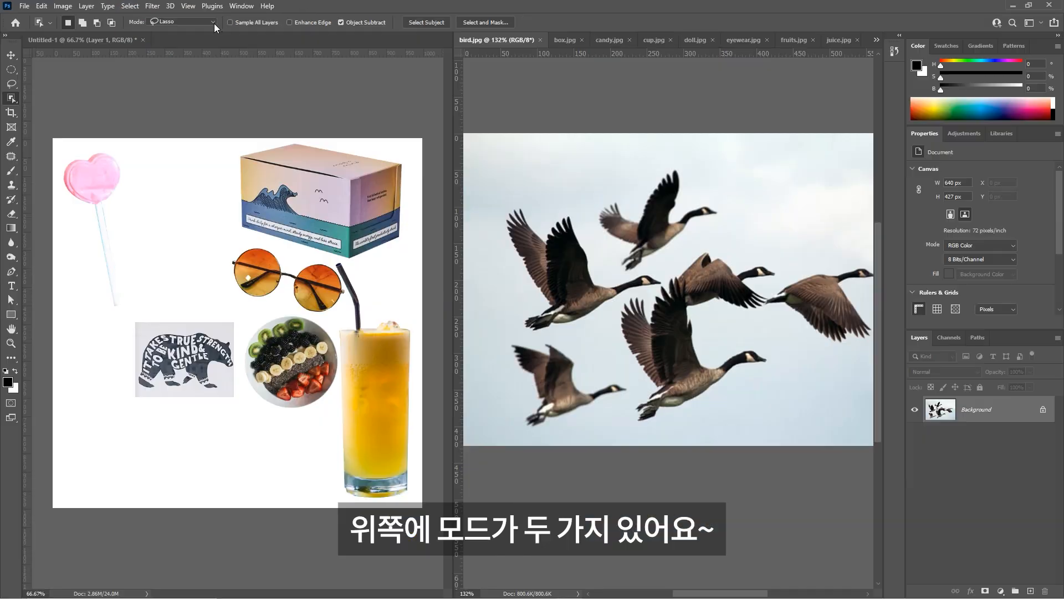
click(189, 27)
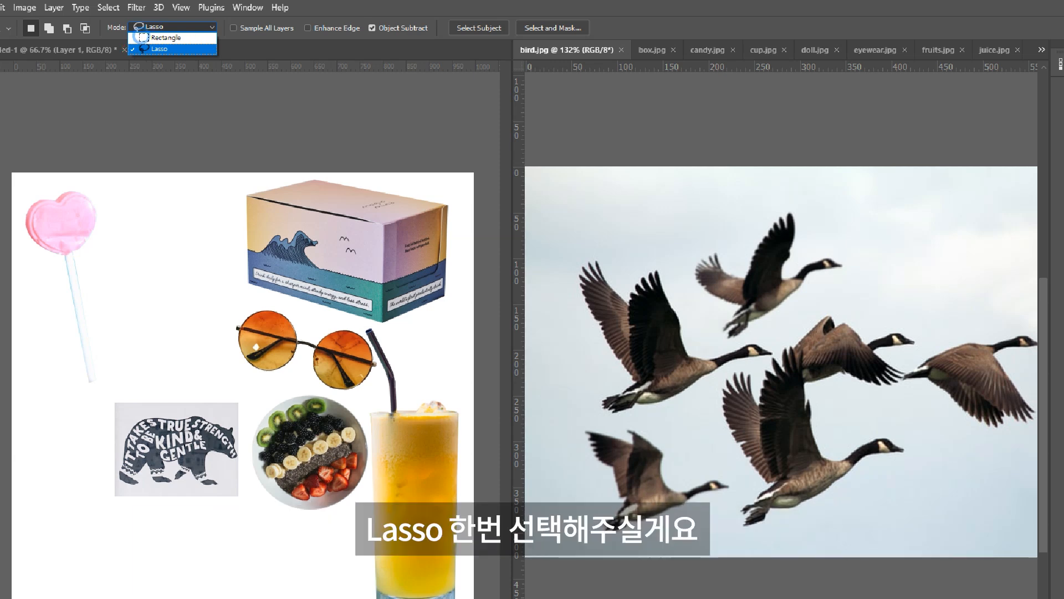
click(159, 49)
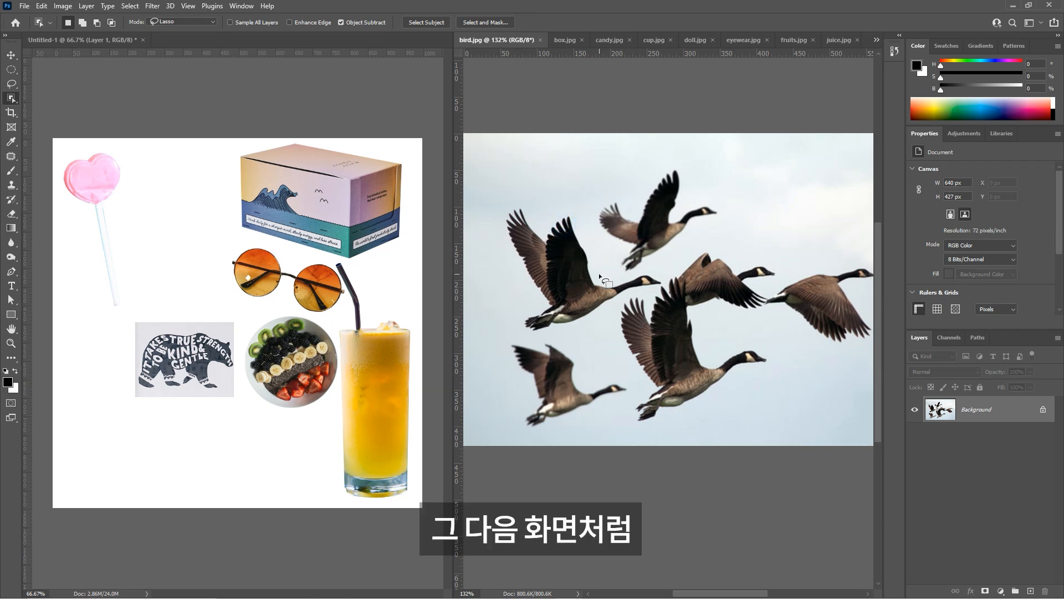
- Select the leftmost upper goose in bird.jpg by tracing a loose loop around its wings, tail and head
drag(601, 274, 571, 210)
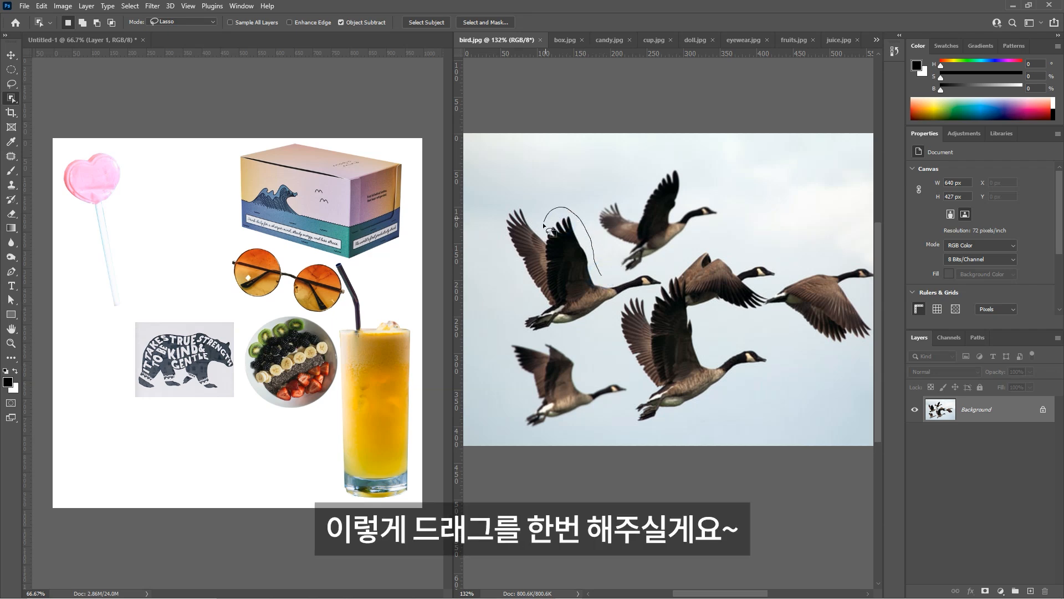
mouse_move(530, 295)
mouse_down()
mouse_move(517, 334)
mouse_move(587, 323)
mouse_up()
mouse_move(639, 293)
mouse_down()
mouse_move(657, 272)
mouse_move(602, 278)
mouse_up()
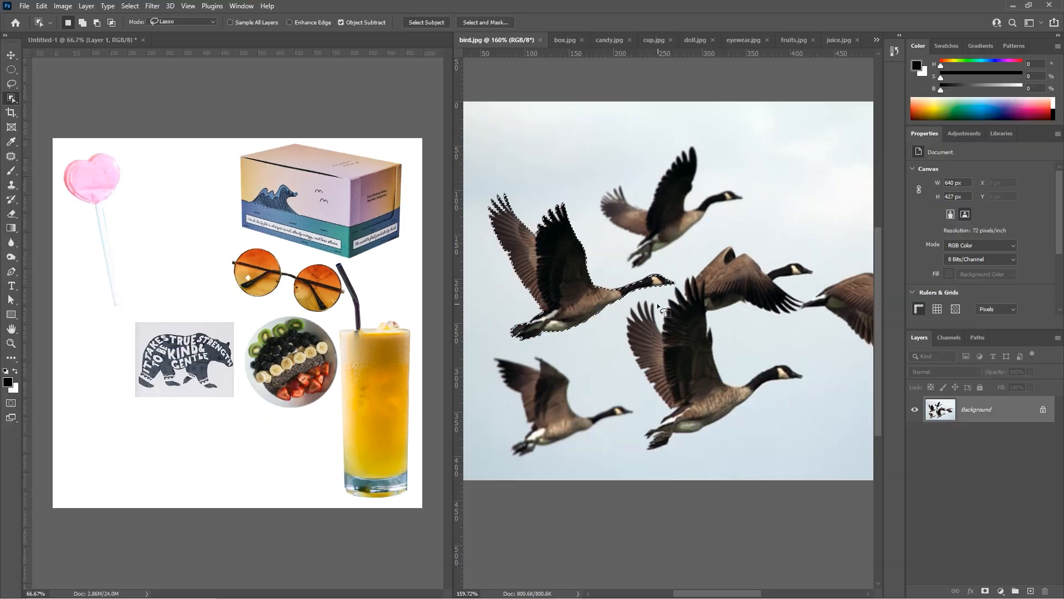
- Move the selected goose into the Untitled-1 document, placing it between the lollipop and the box at about X 253, Y 55 px
scroll(662, 310, down, 1)
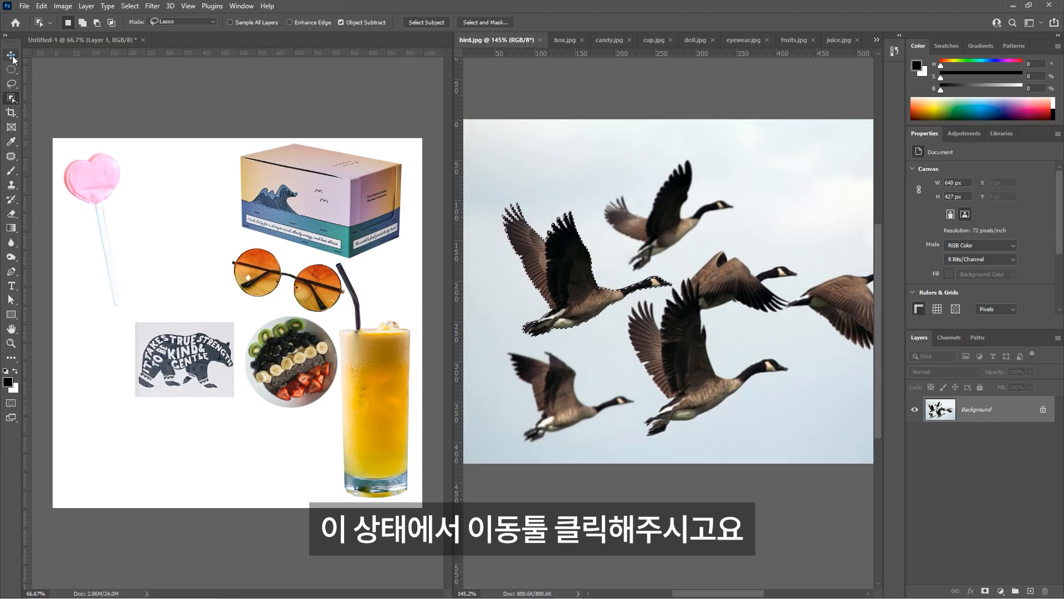
click(14, 68)
drag(573, 269, 176, 196)
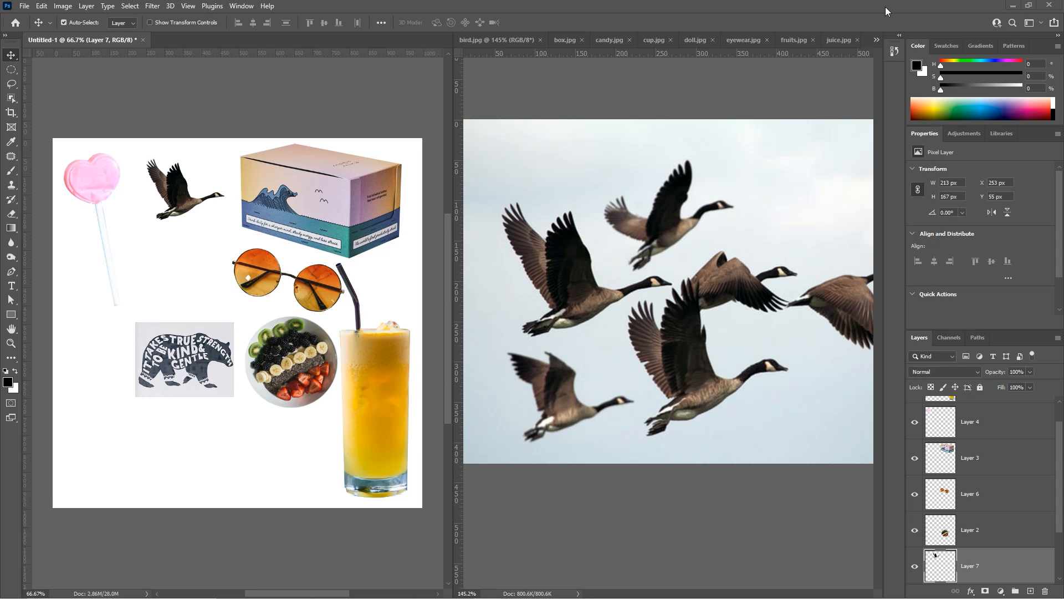
- Choose the Quick Selection tool and switch to cup.jpg
click(11, 98)
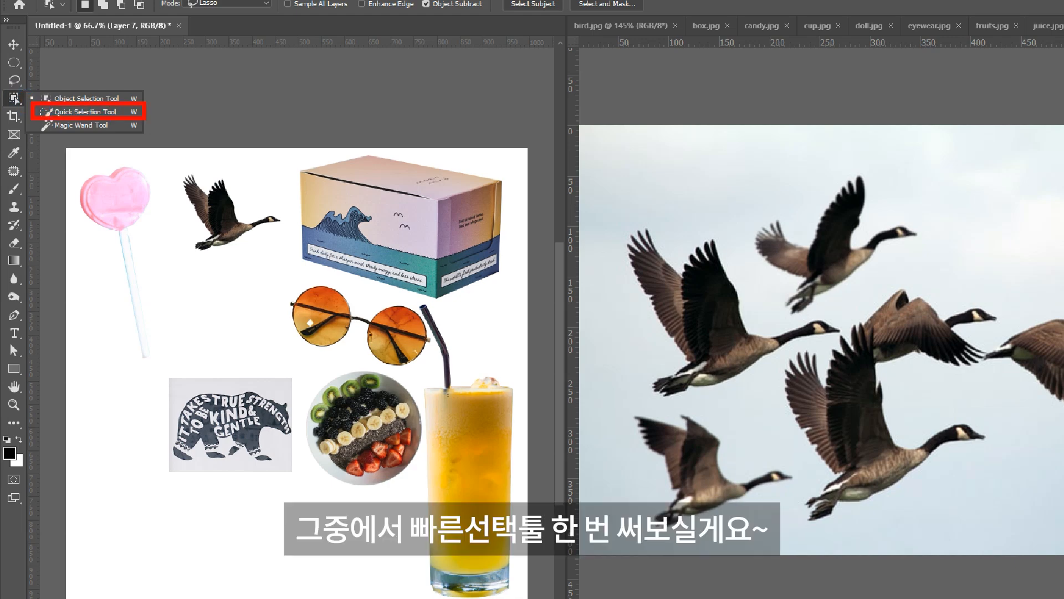
key(Escape)
right_click(20, 103)
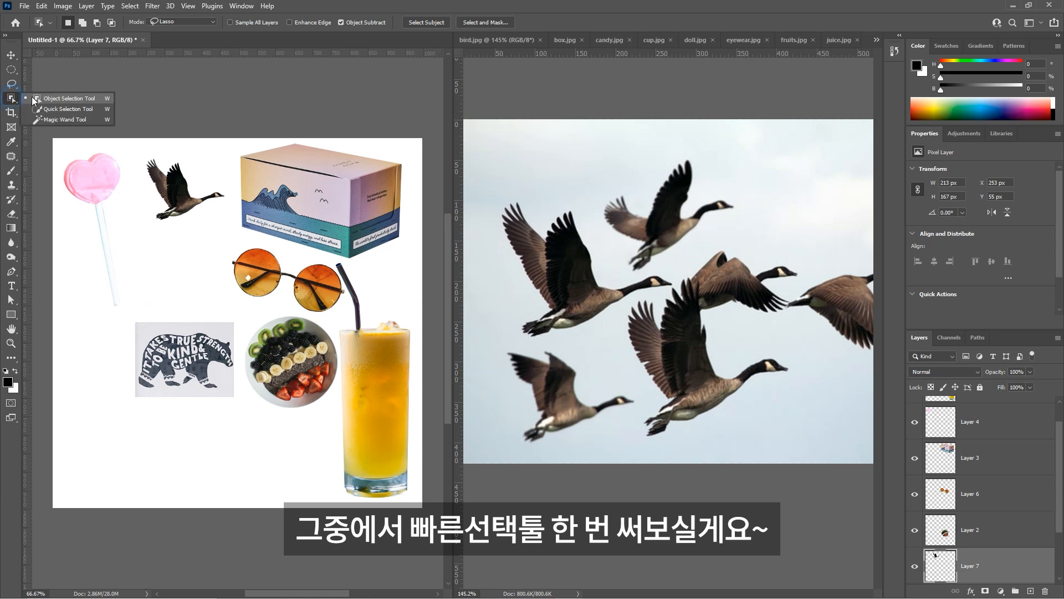
click(50, 108)
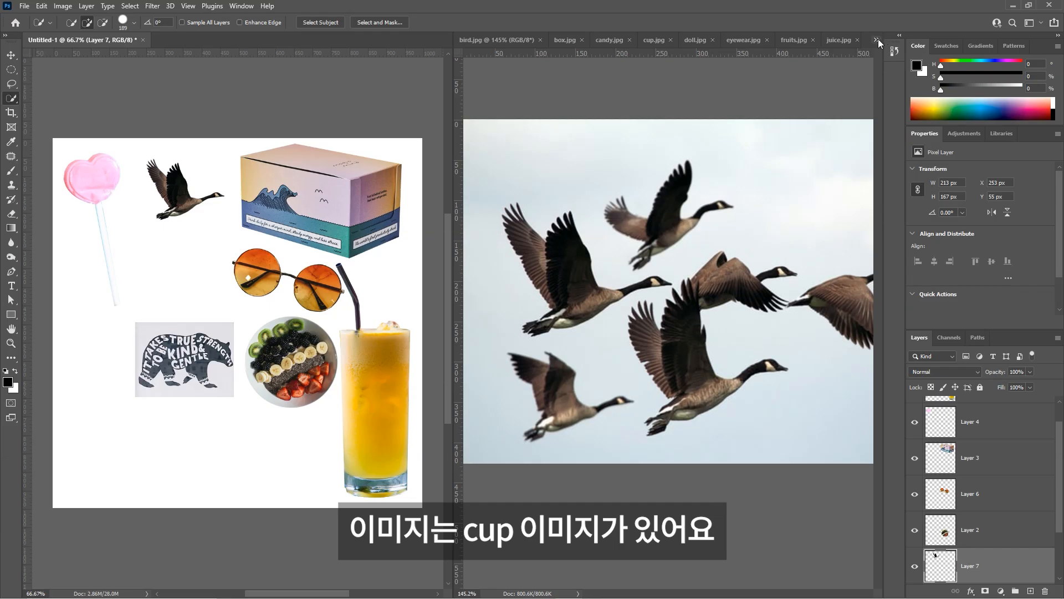
click(839, 50)
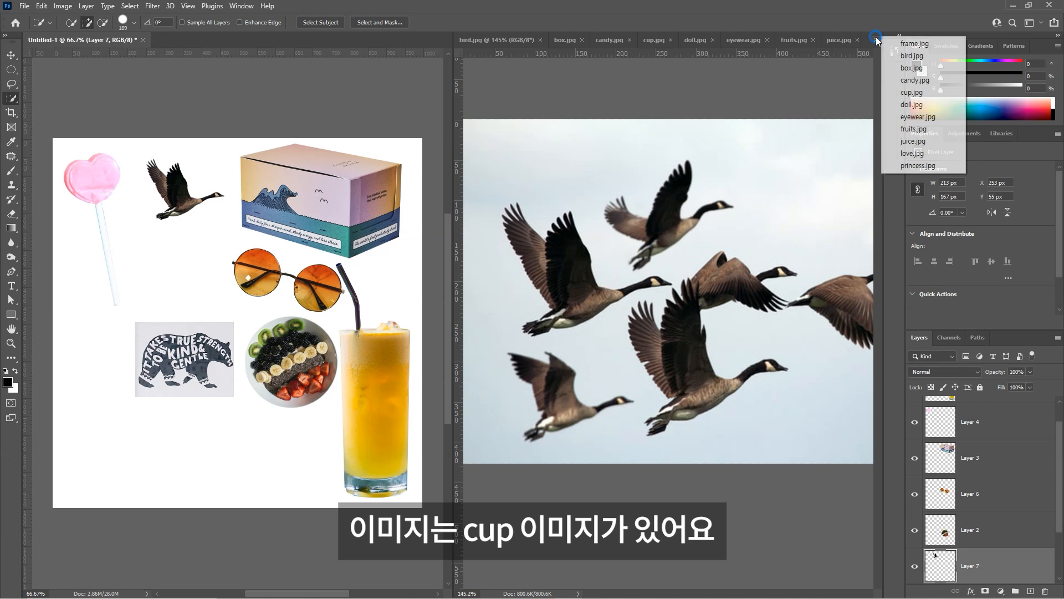
click(912, 92)
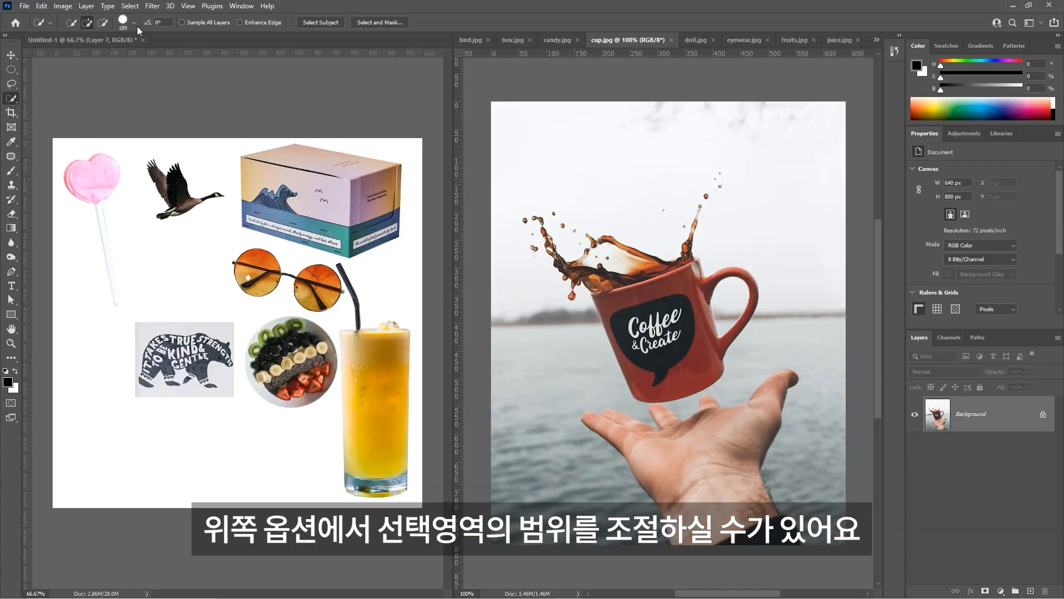
- Set the Quick Selection brush size to 76 px
click(143, 30)
drag(134, 54, 112, 52)
click(134, 23)
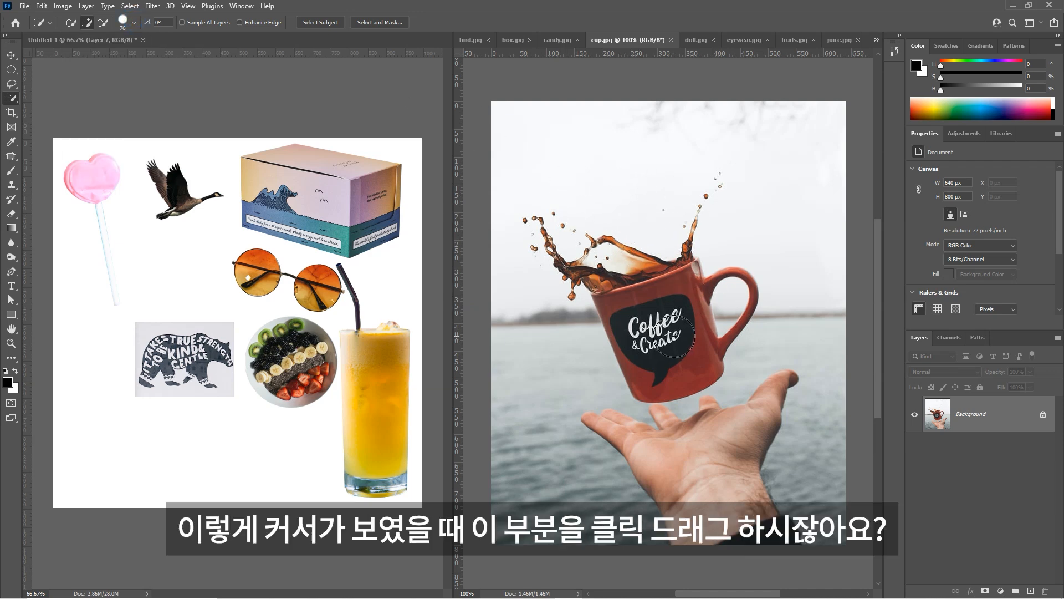
- Select the red coffee mug by brushing across its body and the dark speech-bubble logo
drag(674, 327, 669, 333)
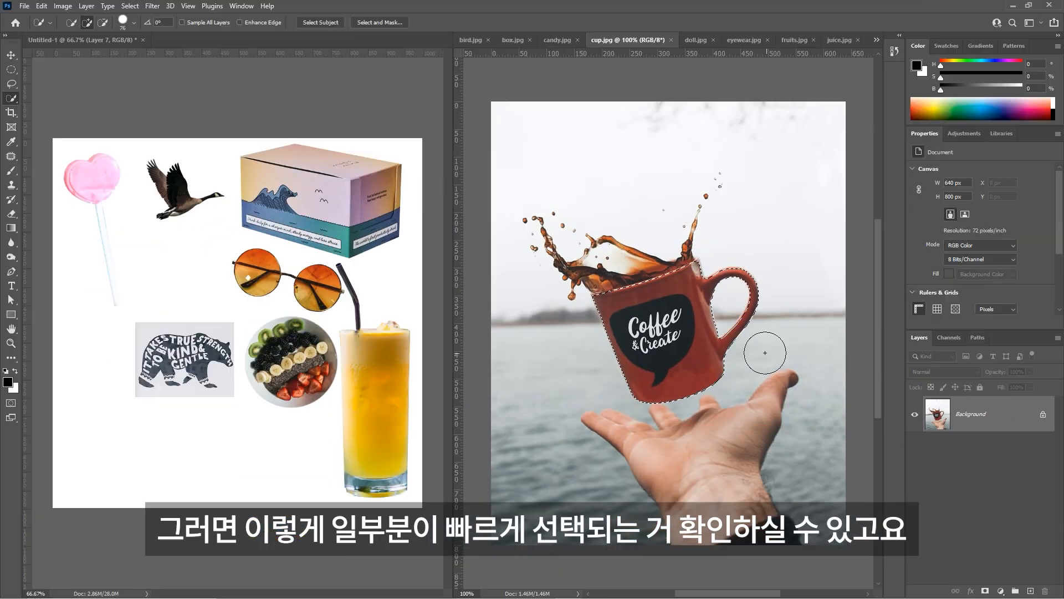
scroll(757, 356, up, 3)
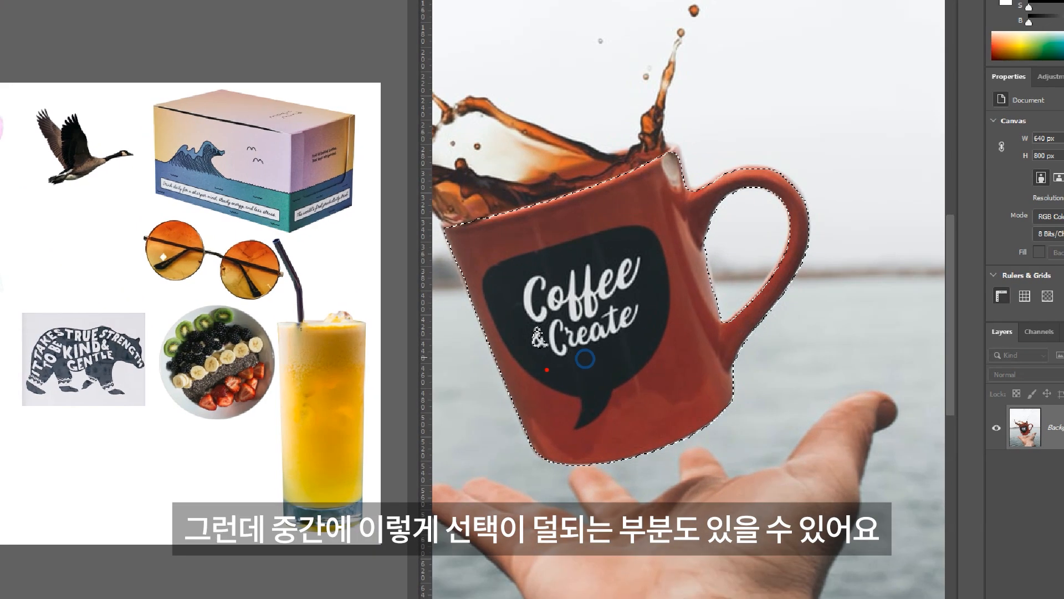
drag(548, 359, 522, 336)
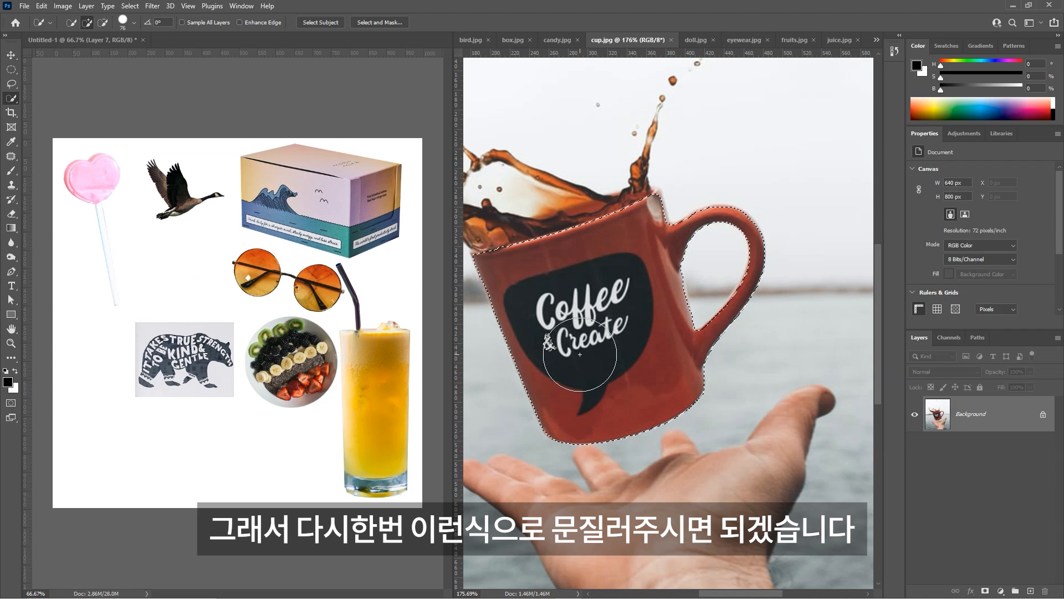
drag(577, 357, 570, 342)
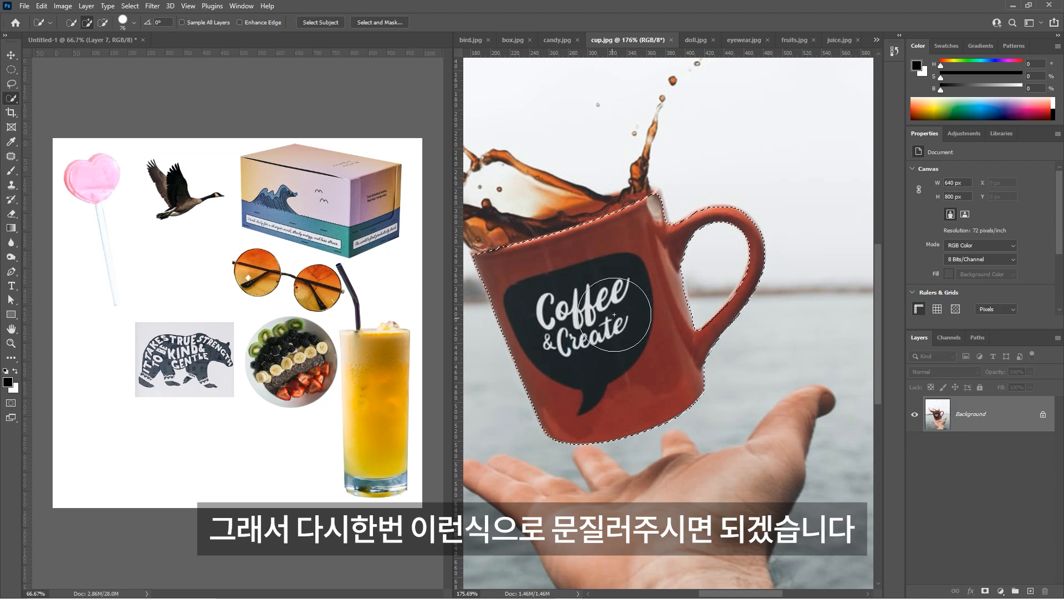
- Move the selected mug into the Untitled-1 document, placing it below the goose at about X 184, Y 217 px
scroll(615, 310, down, 4)
scroll(615, 309, down, 2)
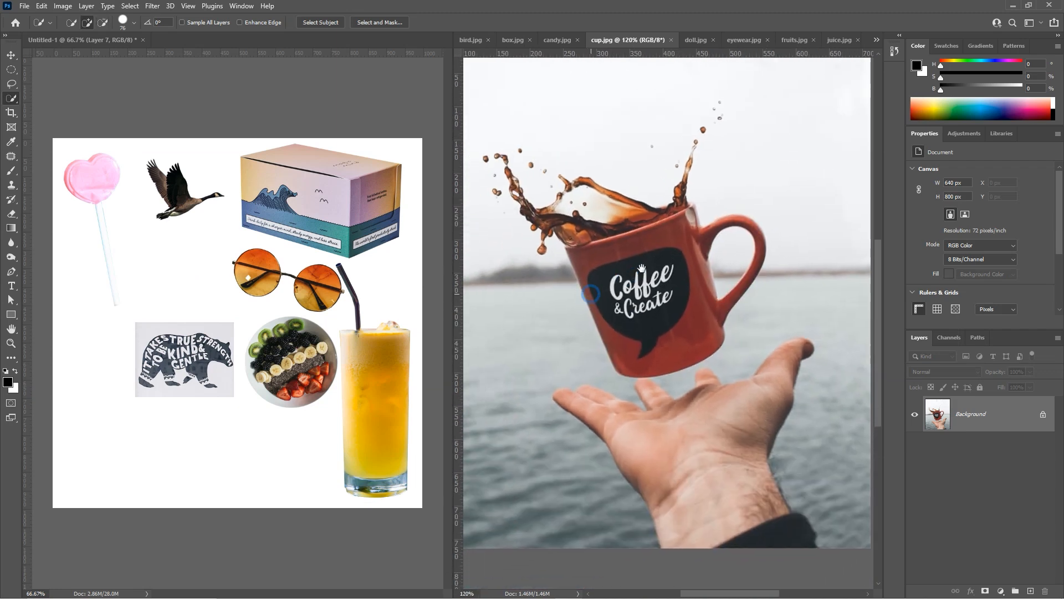
click(12, 55)
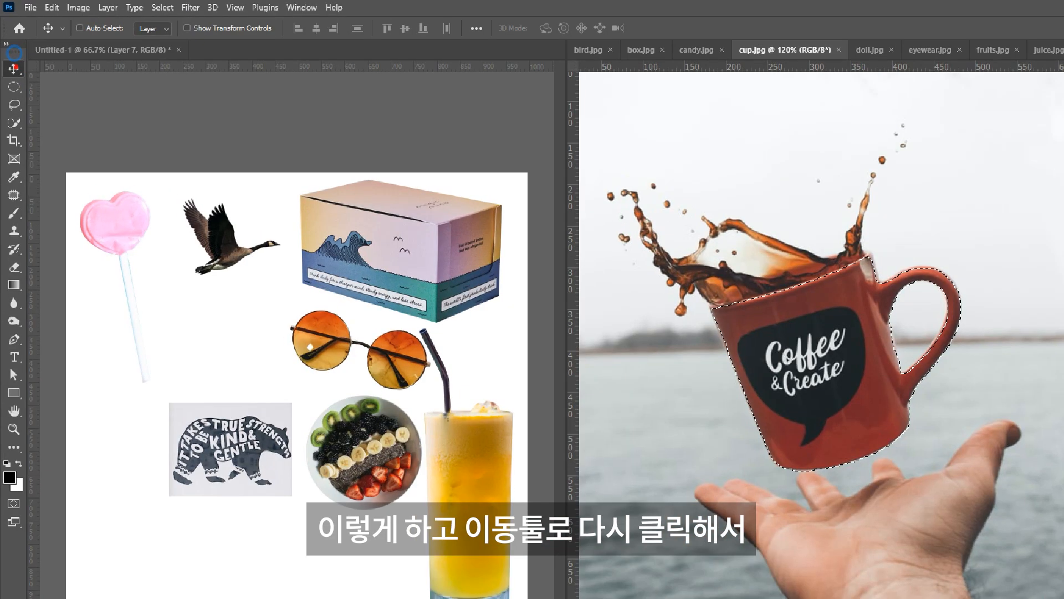
click(64, 22)
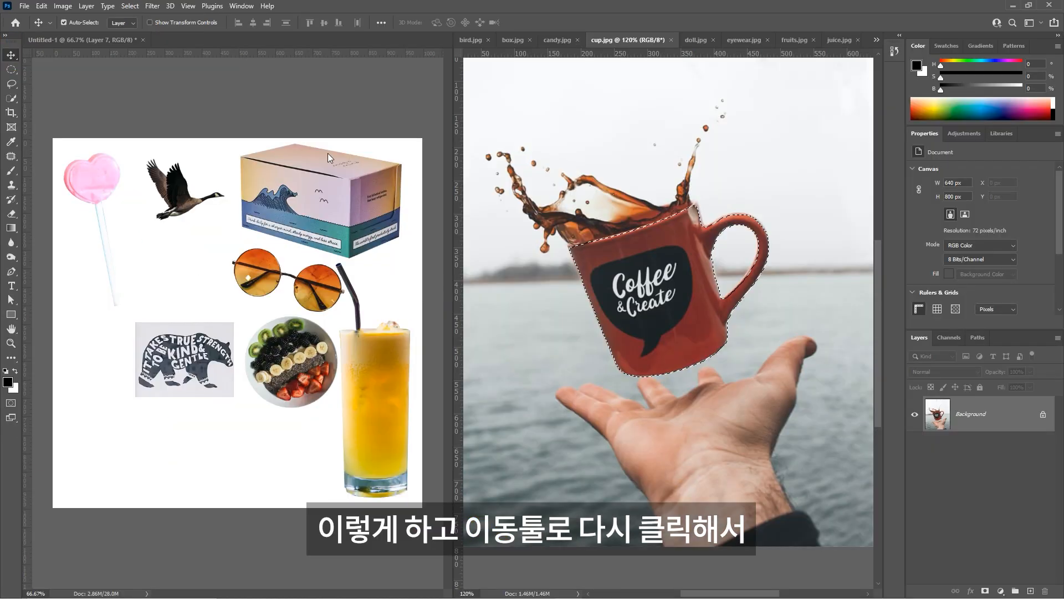
drag(687, 298, 170, 259)
- Select the white background around the doll in princess.jpg with the Magic Wand tool at tolerance 32
key(w)
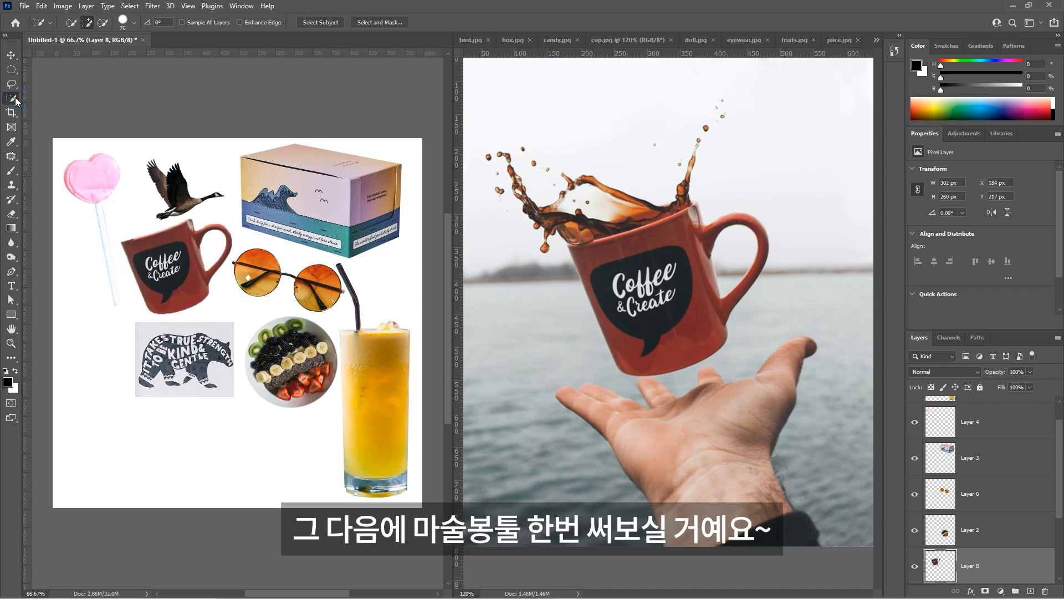
click(11, 99)
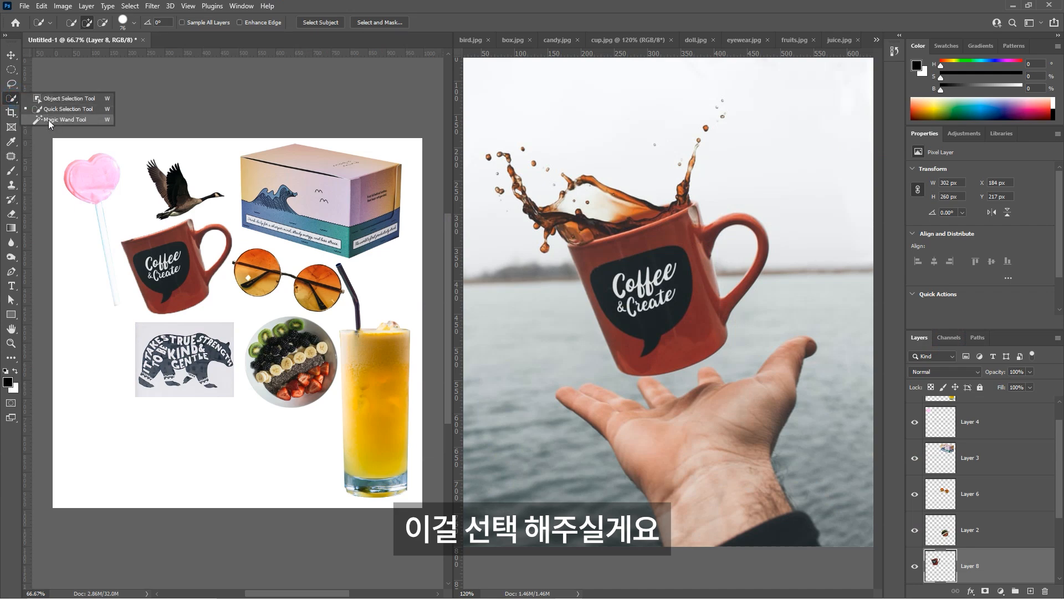
click(48, 119)
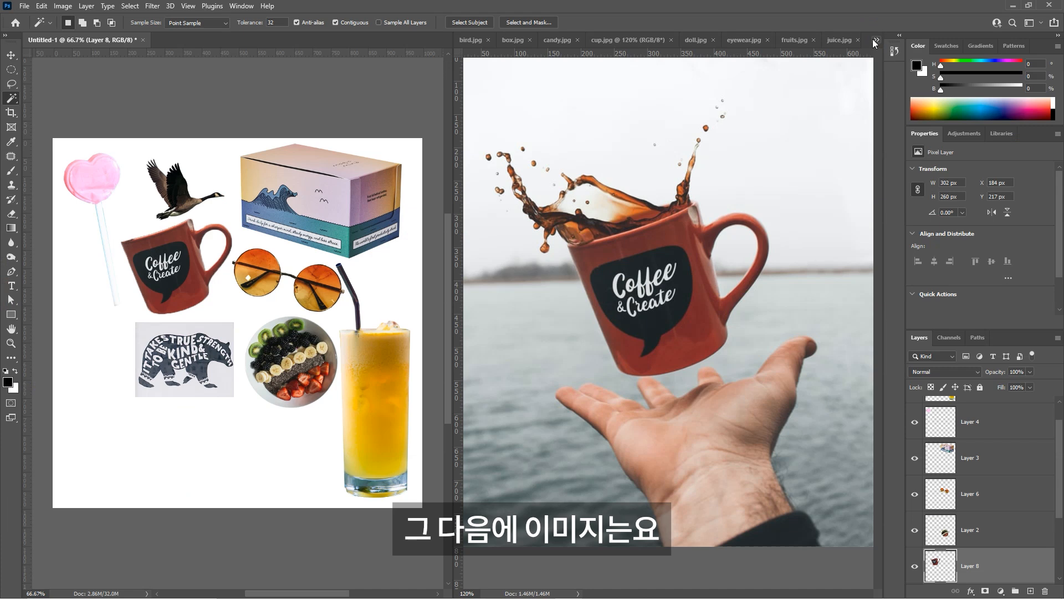
click(870, 49)
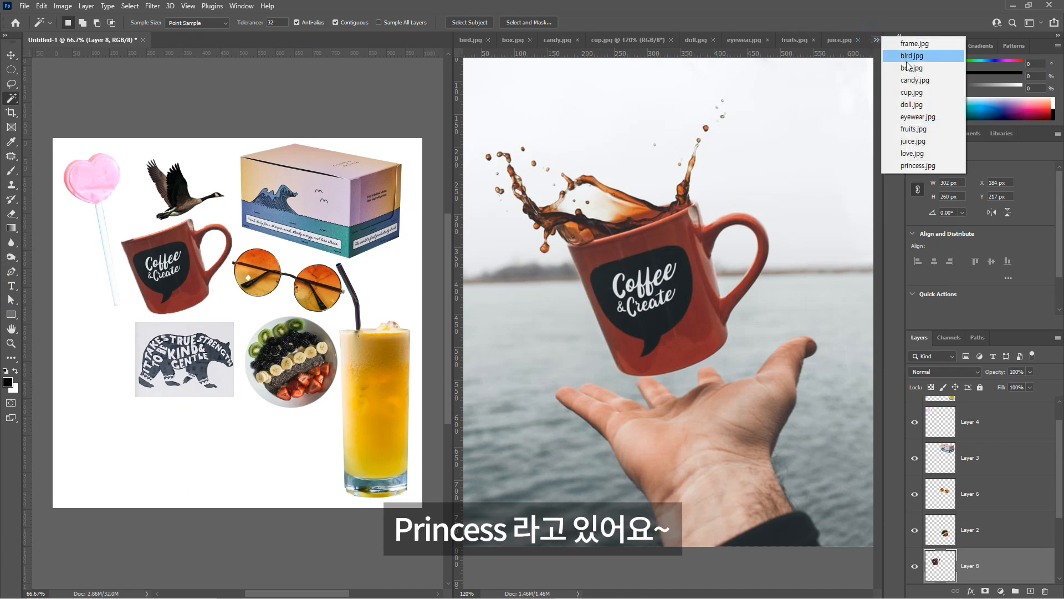
click(927, 165)
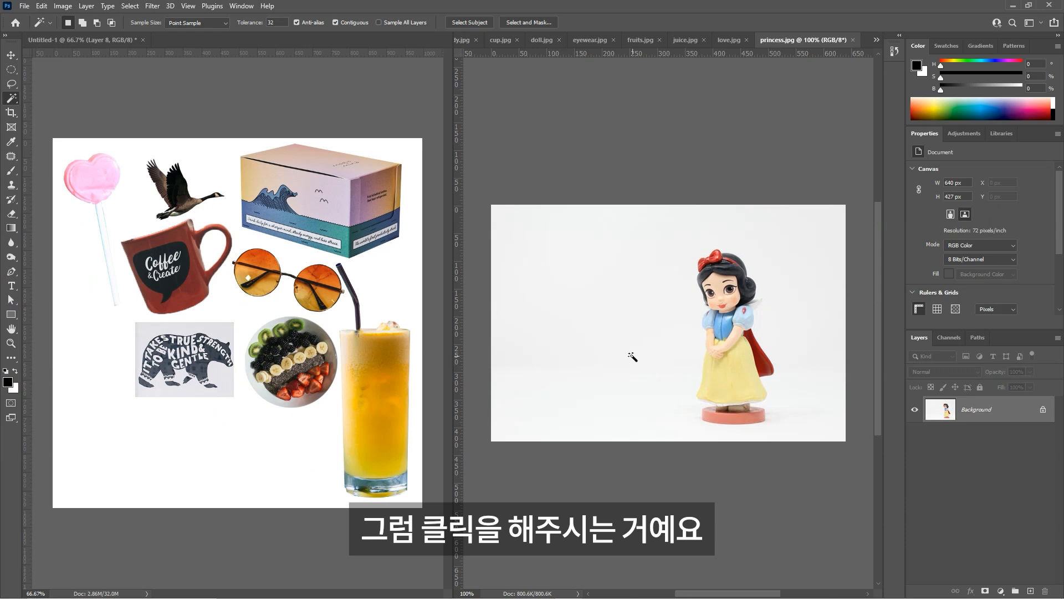
click(593, 321)
- Examine the selection outline around the doll, especially at the white collar behind the shoulder and at the base
scroll(779, 353, up, 2)
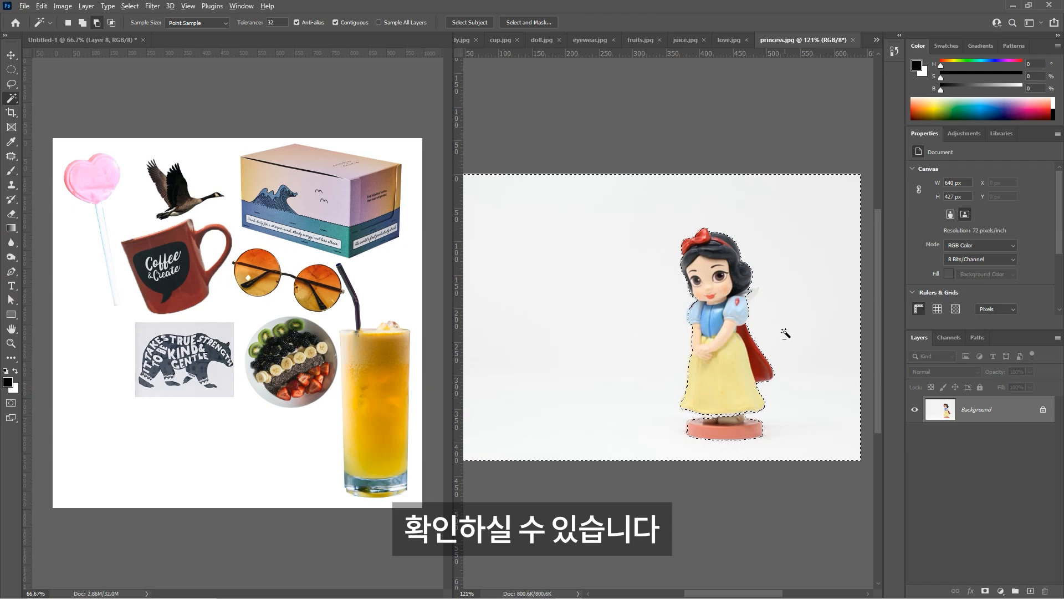
scroll(815, 311, up, 2)
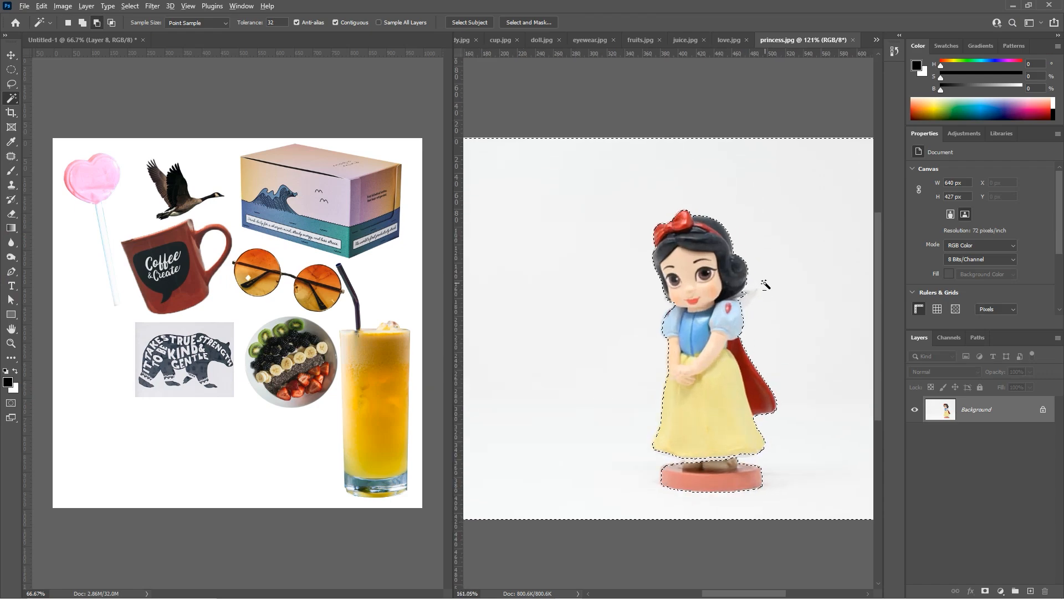
scroll(774, 314, up, 2)
click(756, 308)
drag(736, 269, 752, 311)
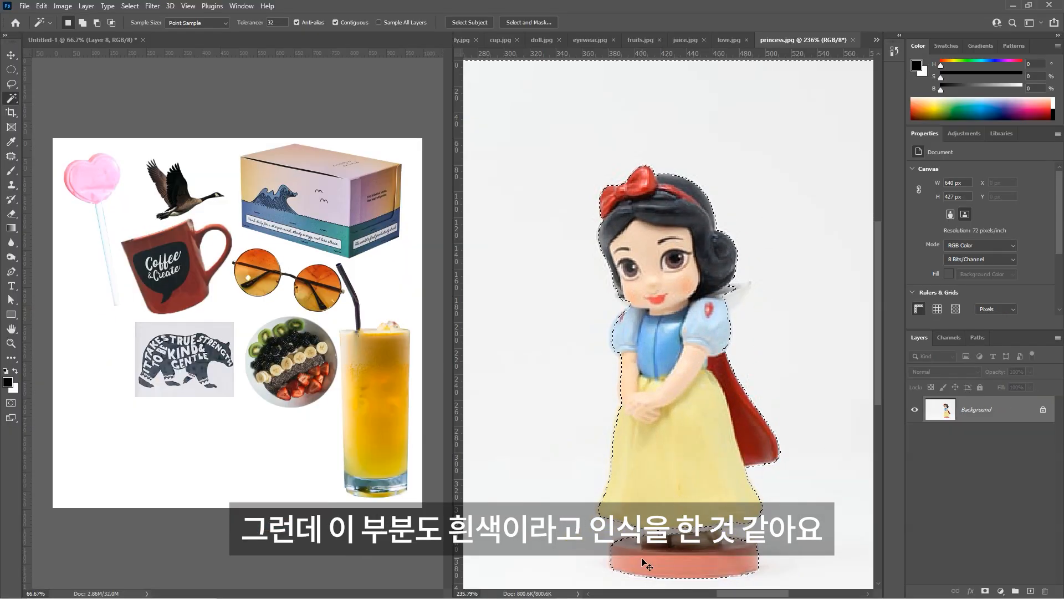
click(641, 560)
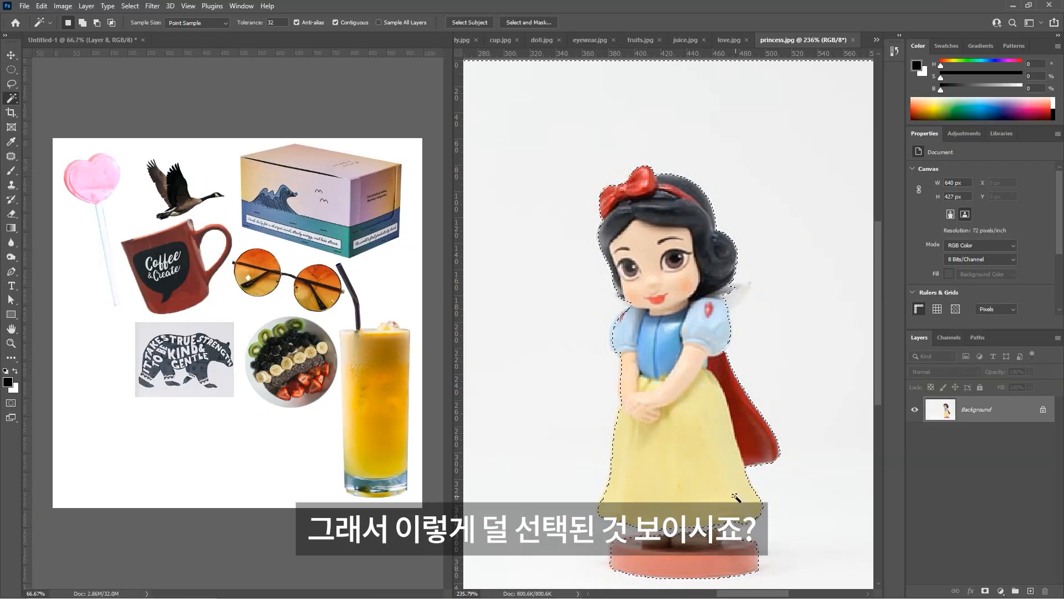
scroll(765, 462, down, 3)
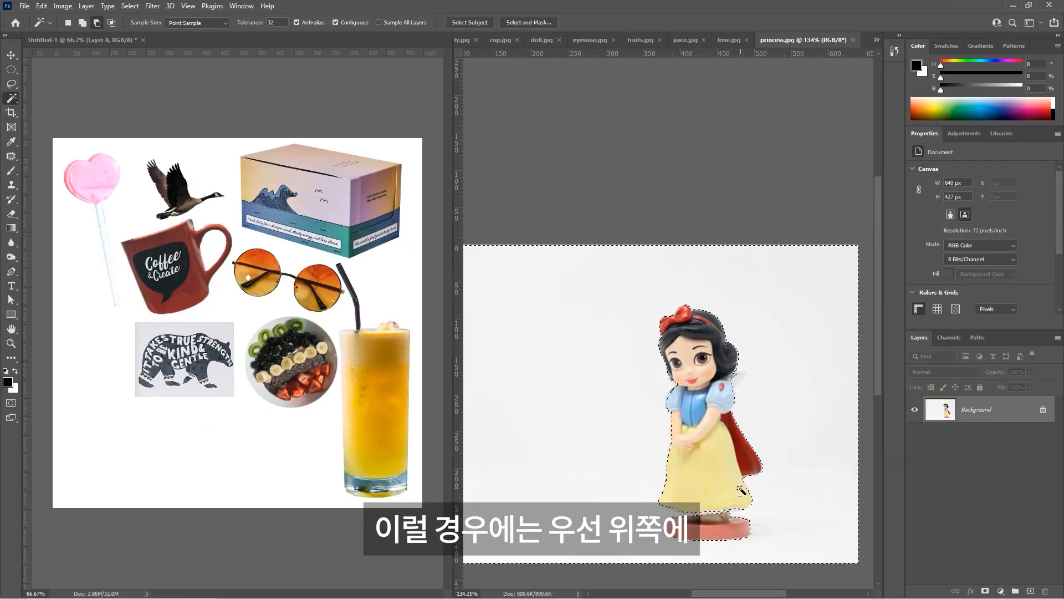
drag(726, 432, 732, 354)
drag(715, 403, 724, 357)
- Invert the selection in princess.jpg so that the doll is selected instead of the white background
scroll(722, 357, down, 2)
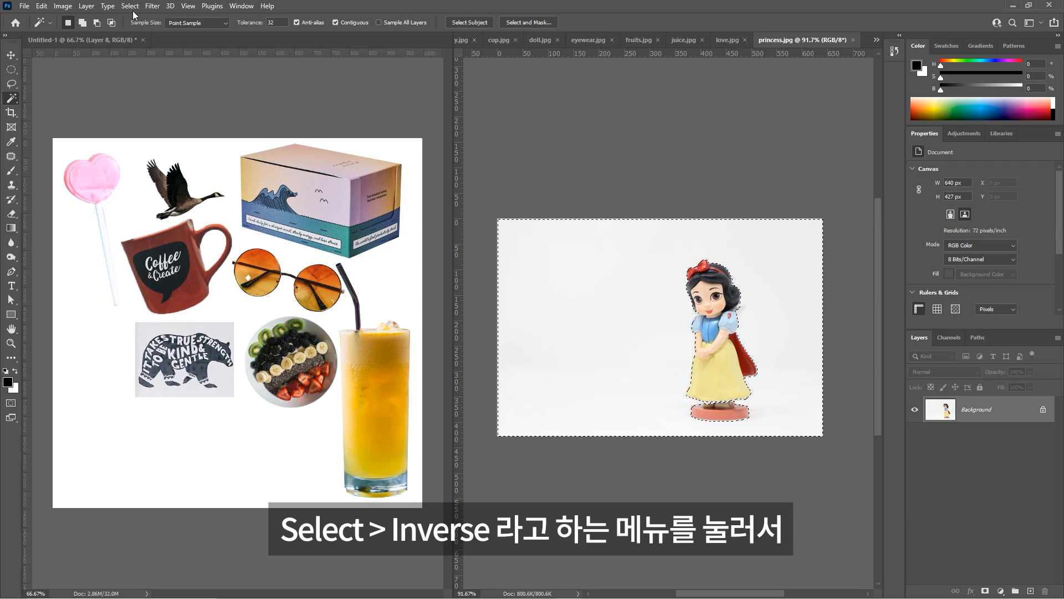
click(125, 7)
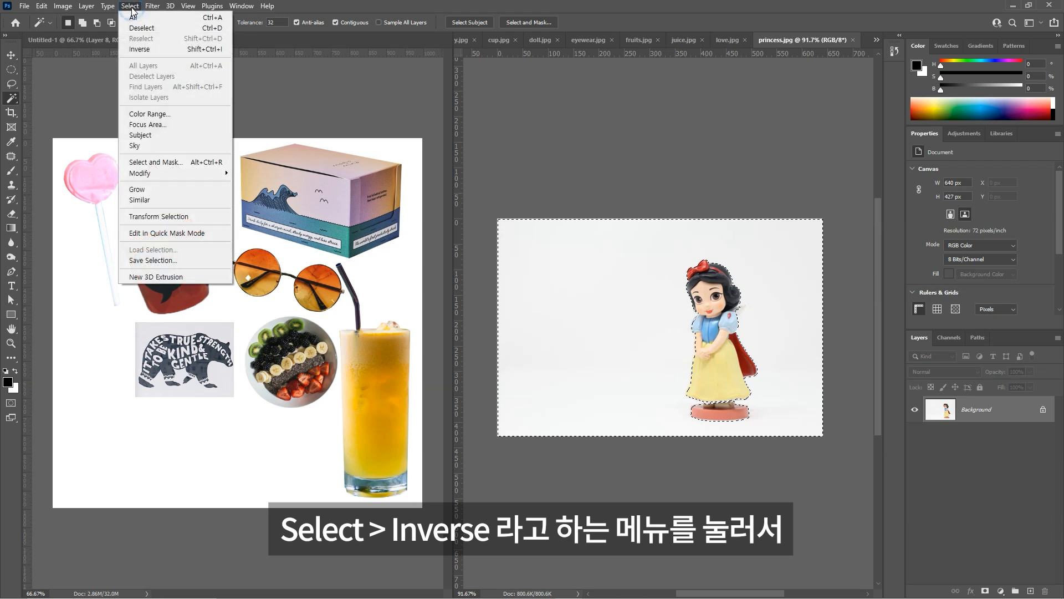
click(142, 50)
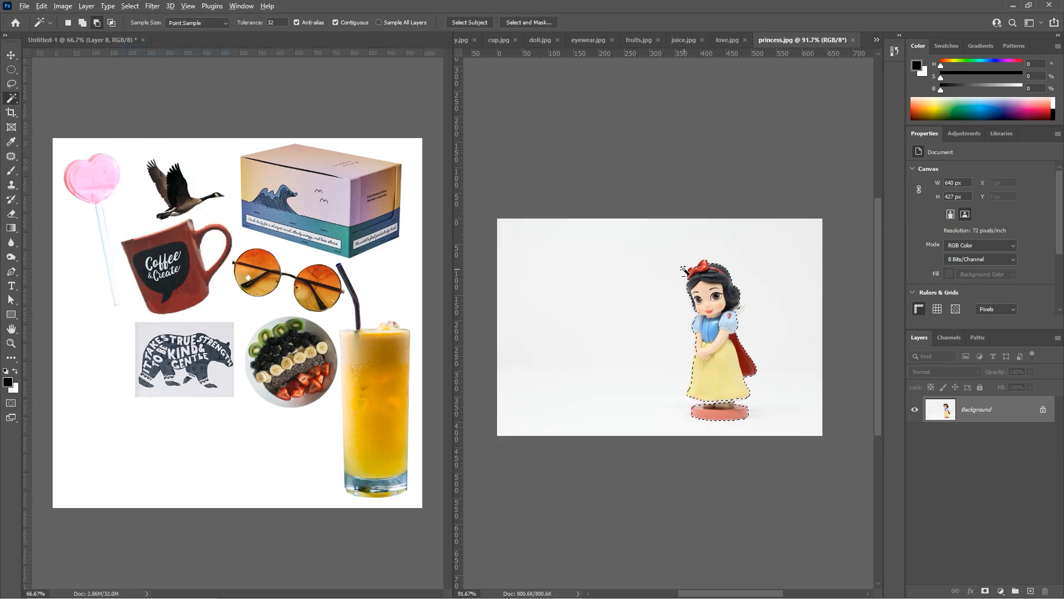
- Add the missed areas around the doll's feet, between the skirt hem and the round base, to the selection with the Lasso tool
scroll(682, 268, up, 1)
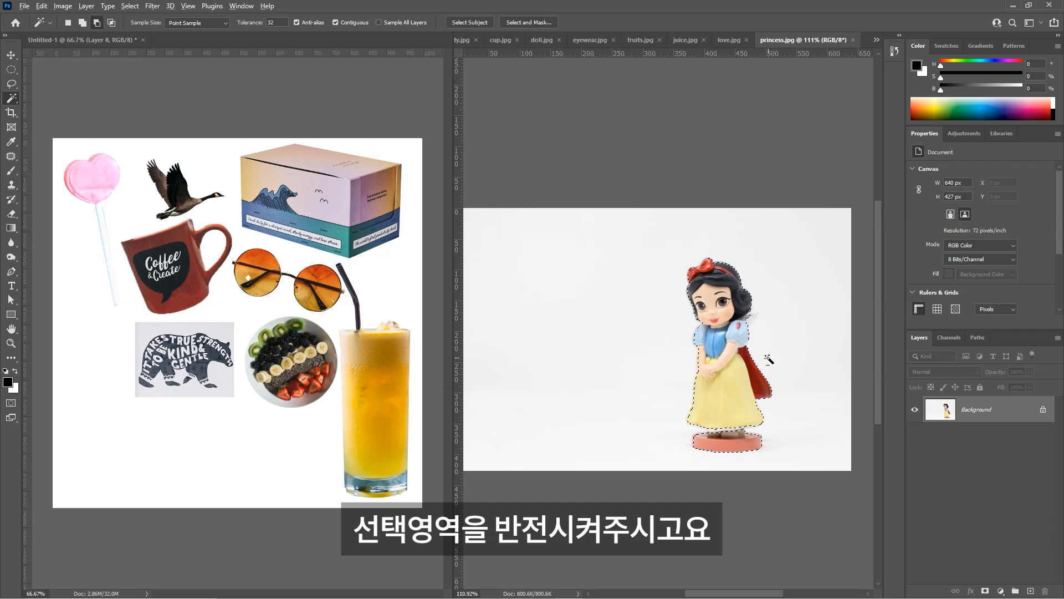
scroll(767, 354, up, 3)
drag(722, 411, 702, 365)
click(685, 379)
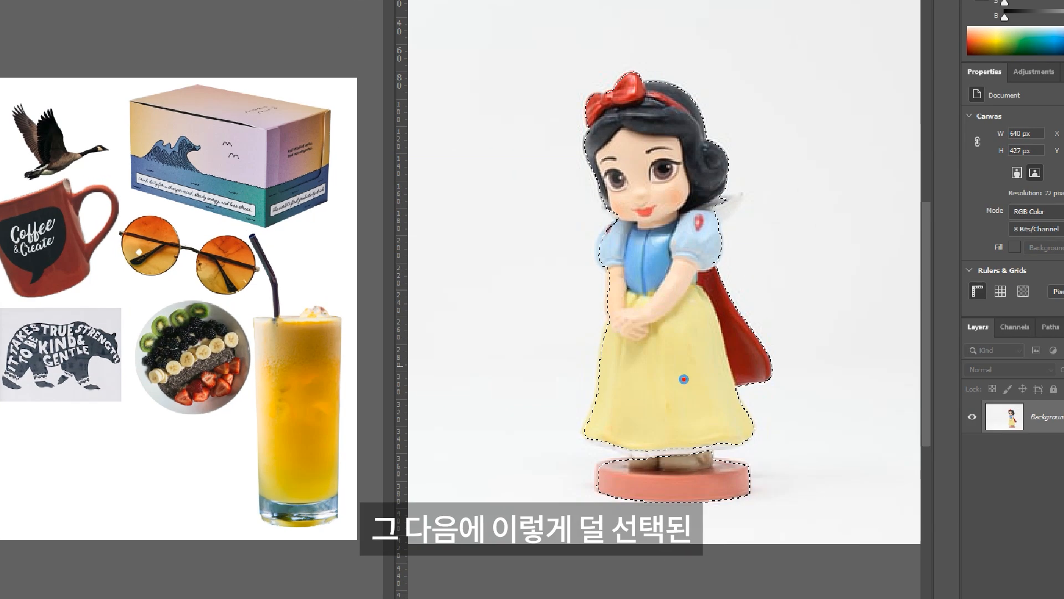
drag(641, 424, 696, 446)
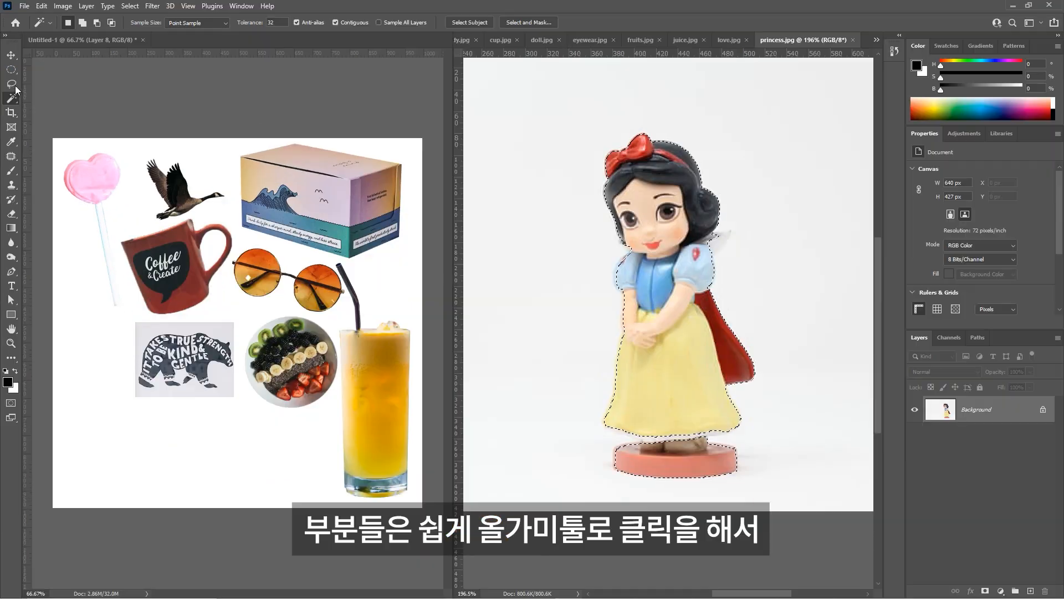
click(14, 86)
click(44, 87)
scroll(700, 397, up, 2)
drag(637, 466, 630, 431)
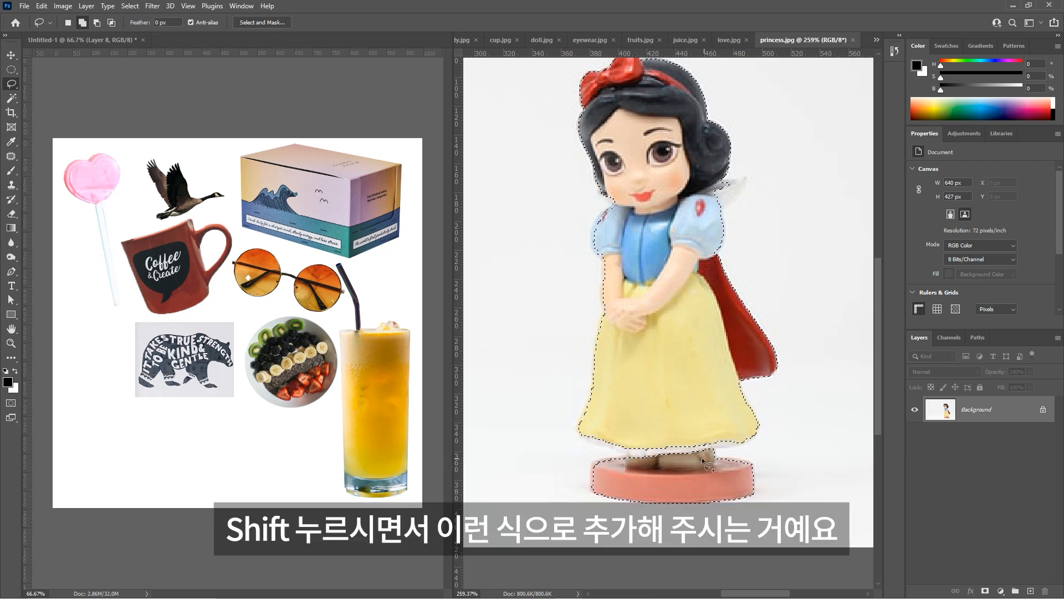
mouse_move(711, 447)
mouse_down()
mouse_move(739, 443)
mouse_move(723, 432)
mouse_move(704, 444)
mouse_up()
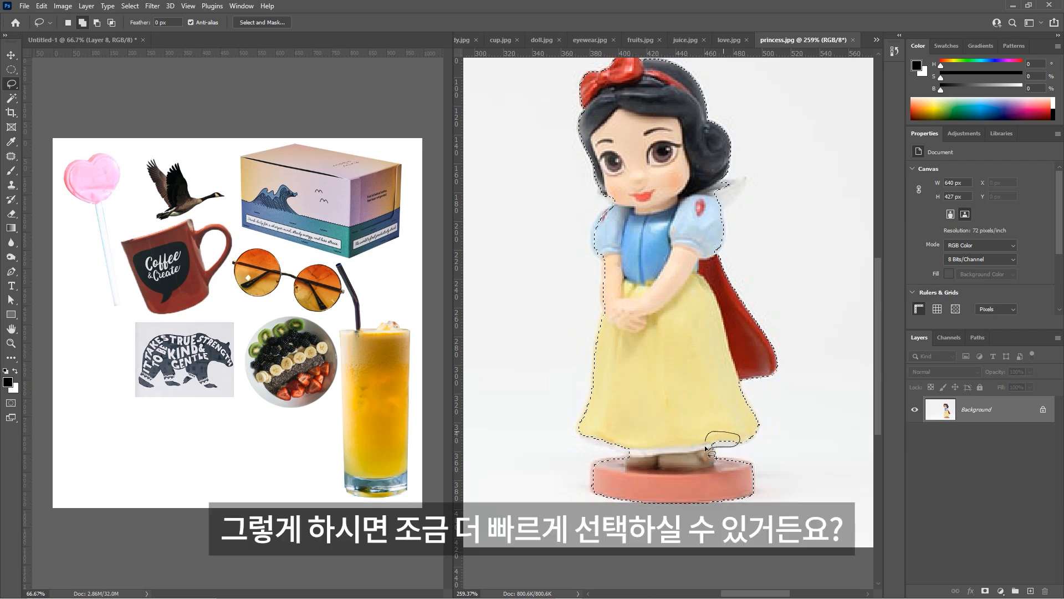
mouse_move(630, 456)
mouse_down()
mouse_move(582, 430)
mouse_move(599, 419)
mouse_move(631, 455)
mouse_up()
- Add the white collar behind the doll's shoulder to the selection with the Lasso tool
drag(766, 336, 728, 424)
scroll(725, 276, up, 1)
scroll(724, 275, up, 4)
drag(650, 313, 669, 301)
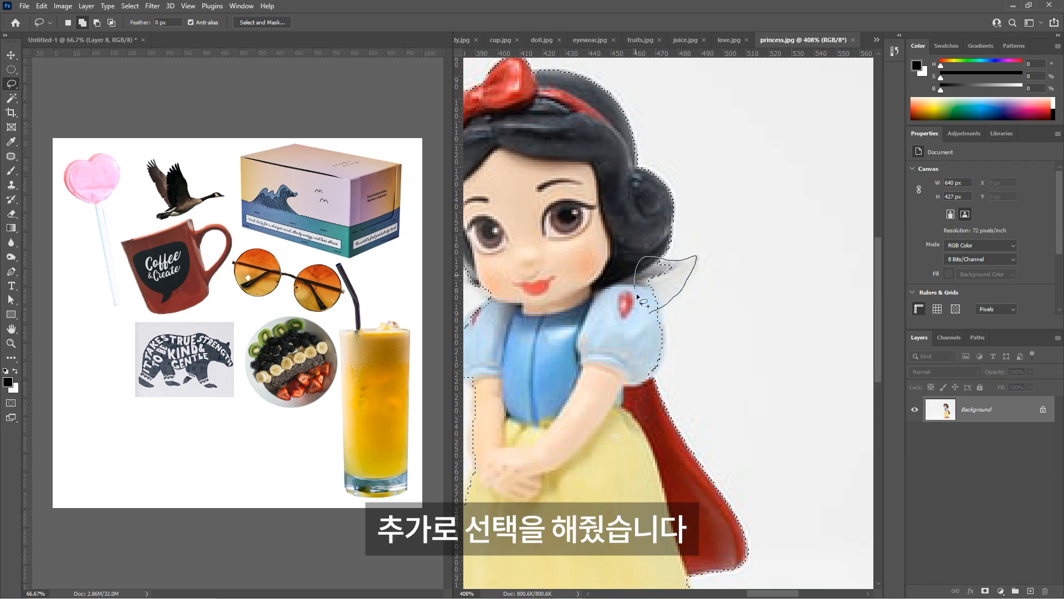
drag(652, 312, 653, 314)
scroll(722, 306, down, 4)
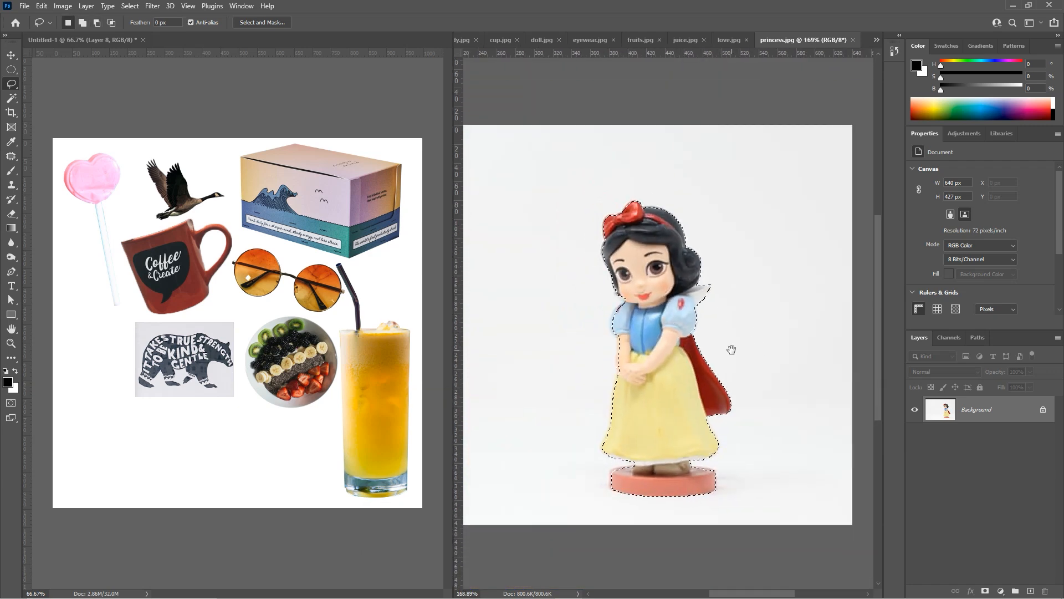
- Move the selected doll into the Untitled-1 document, placing it in the empty lower-left corner of the canvas
scroll(759, 306, down, 2)
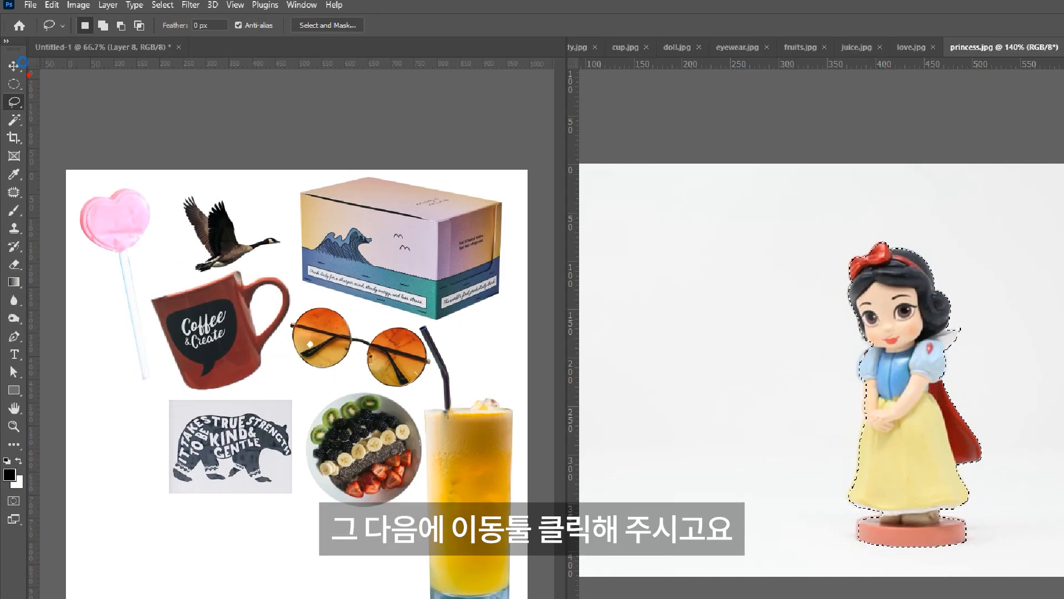
click(21, 62)
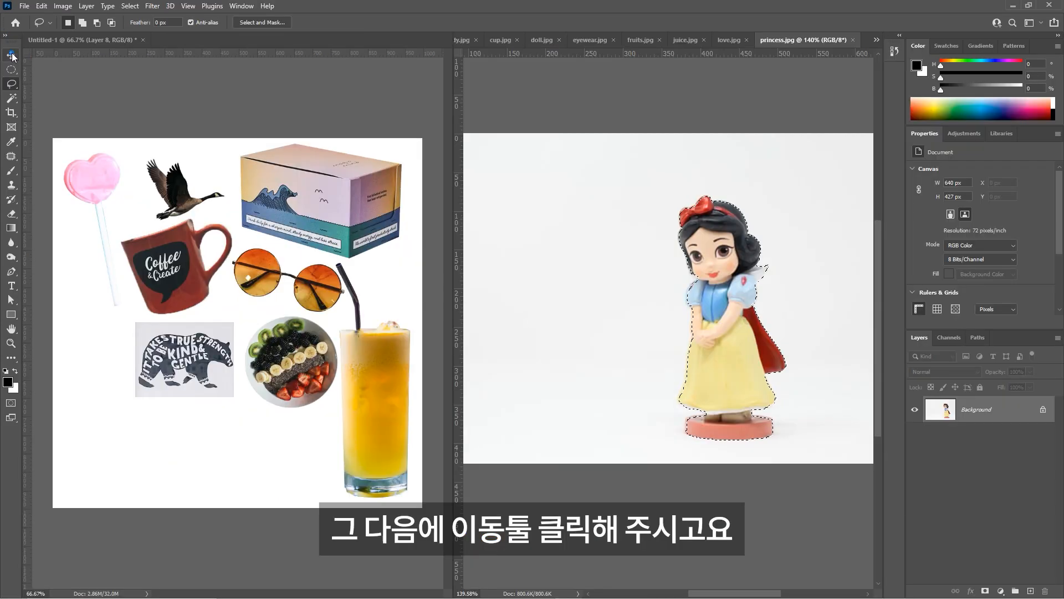
mouse_move(643, 242)
mouse_down()
mouse_move(518, 244)
mouse_move(108, 409)
mouse_up()
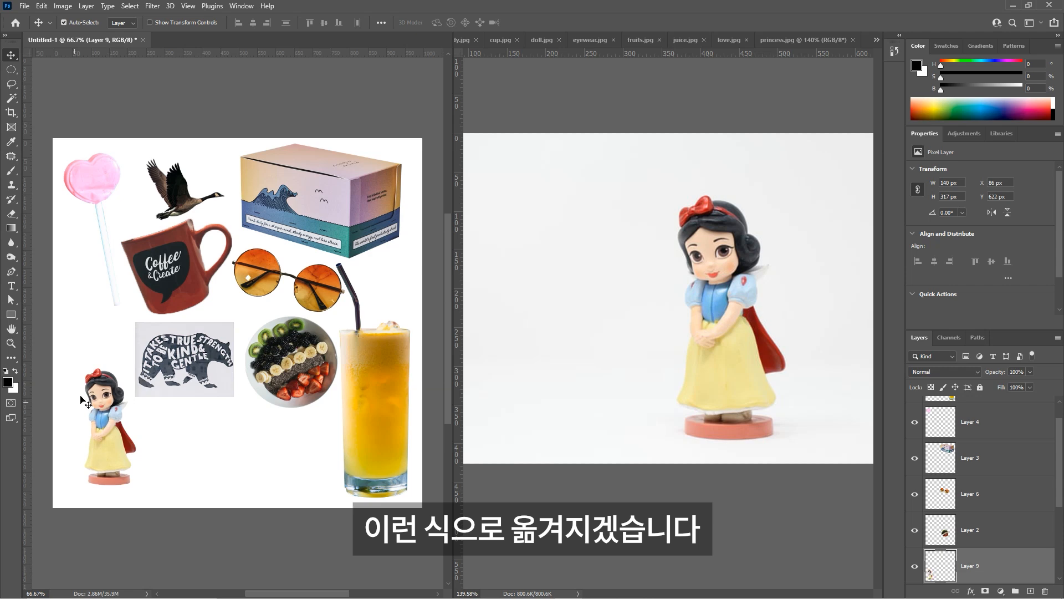
- Select all the white areas of love.jpg, including the heart-shaped hole, with the Magic Wand at tolerance 32 and Contiguous off
key(w)
click(614, 151)
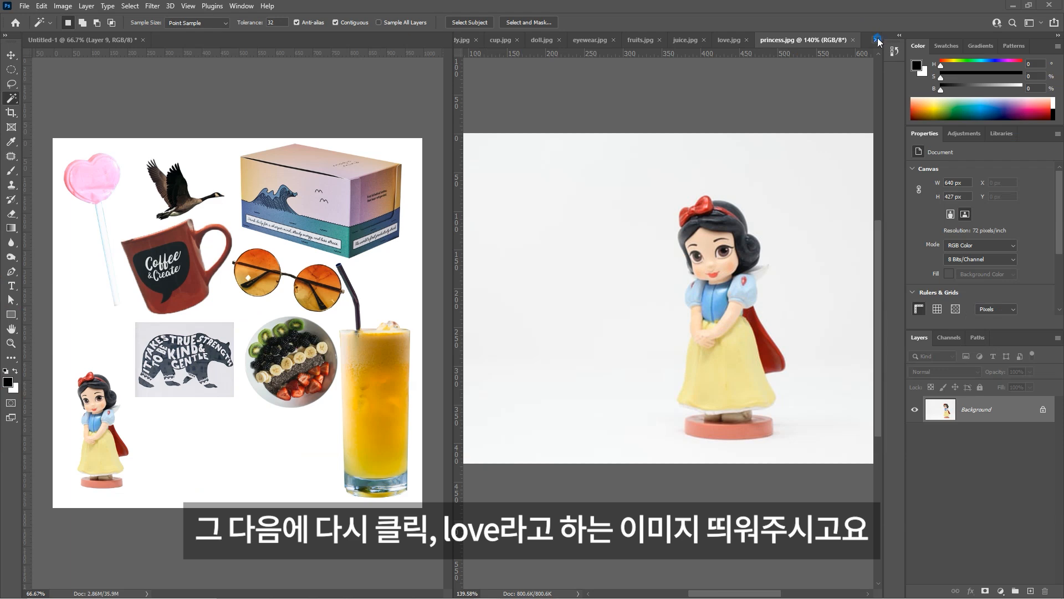
click(877, 40)
click(922, 151)
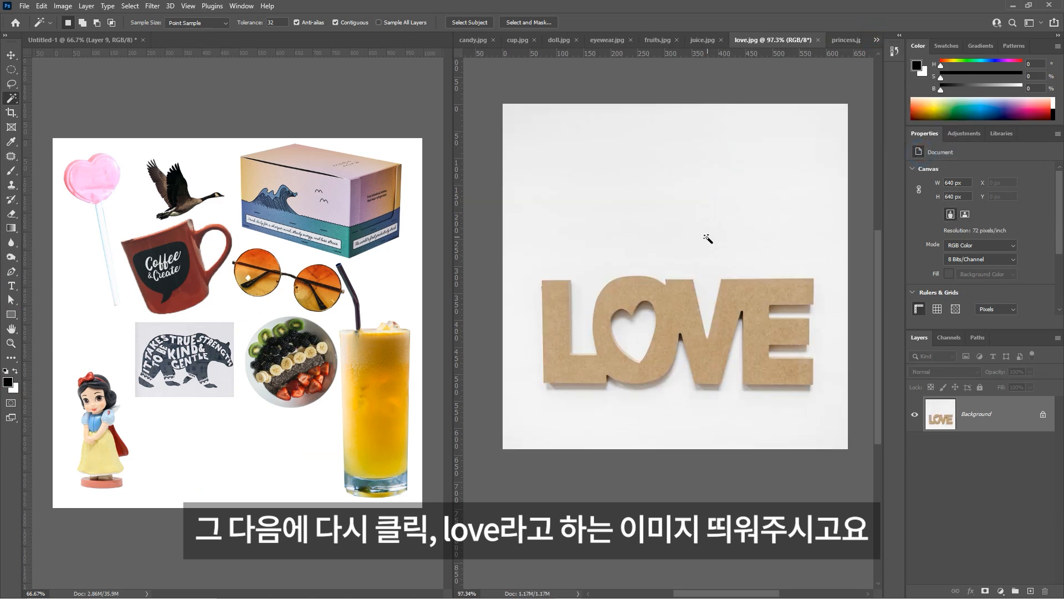
scroll(696, 238, up, 1)
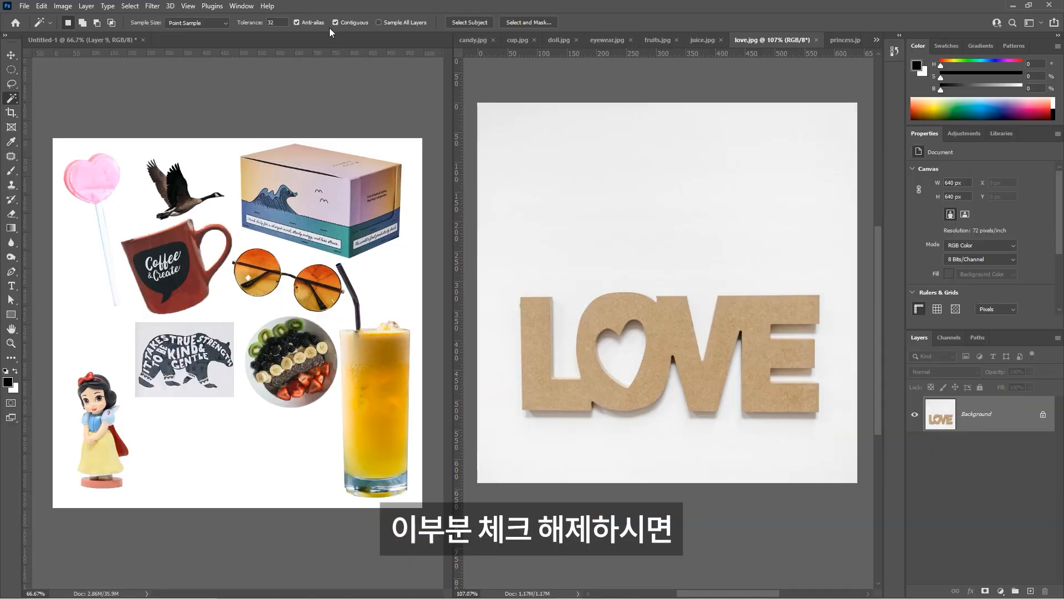
click(334, 22)
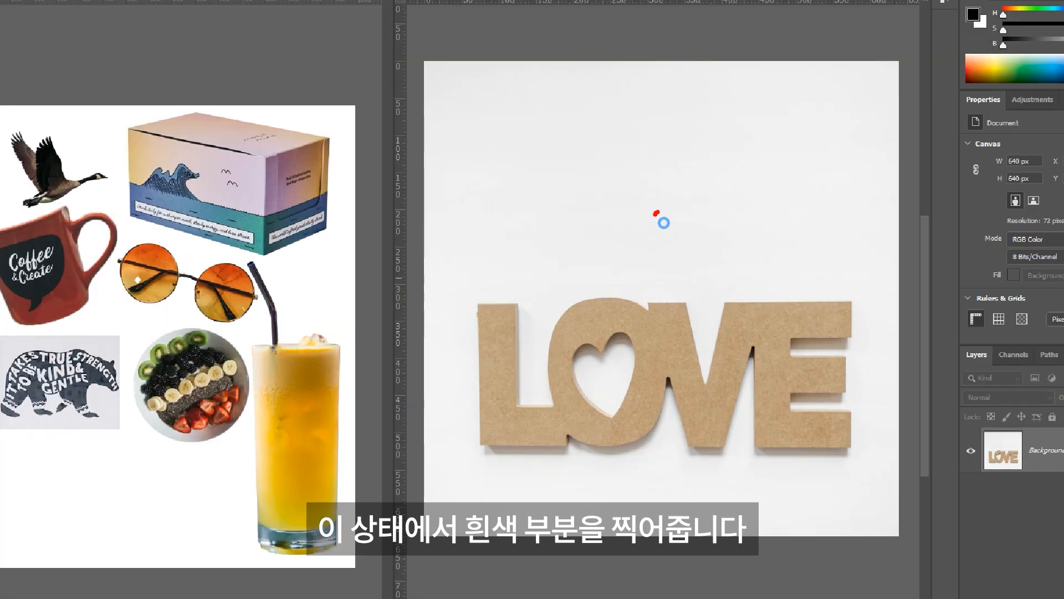
click(662, 222)
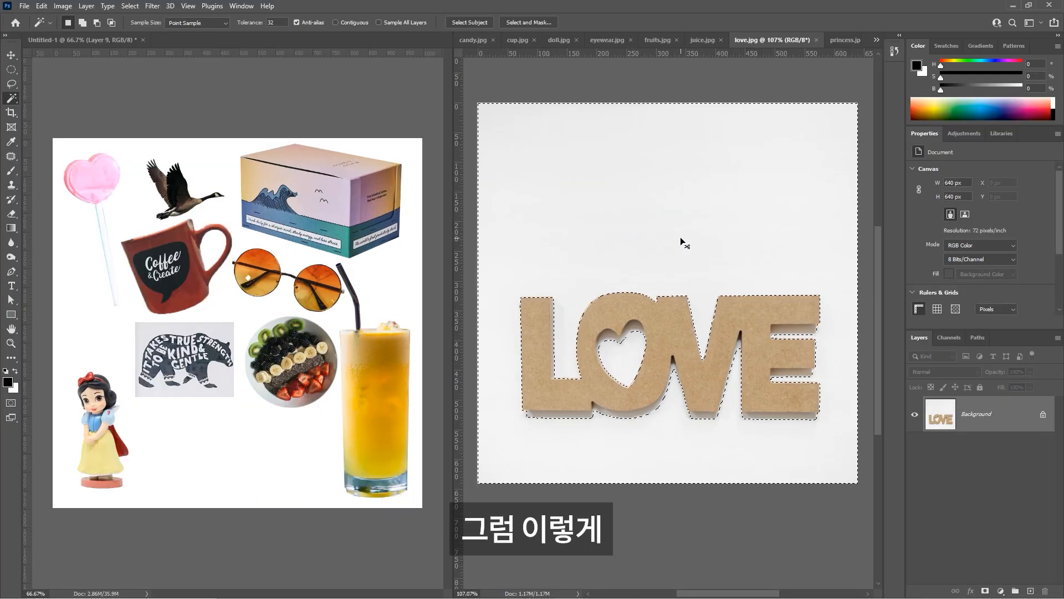
key(ctrl+1)
click(672, 238)
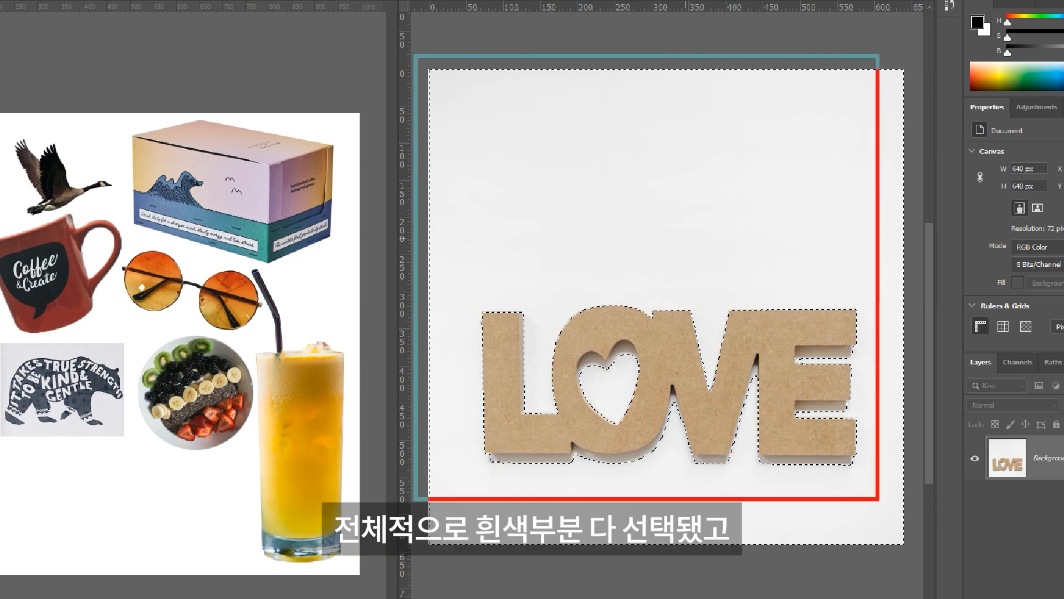
drag(581, 356, 642, 425)
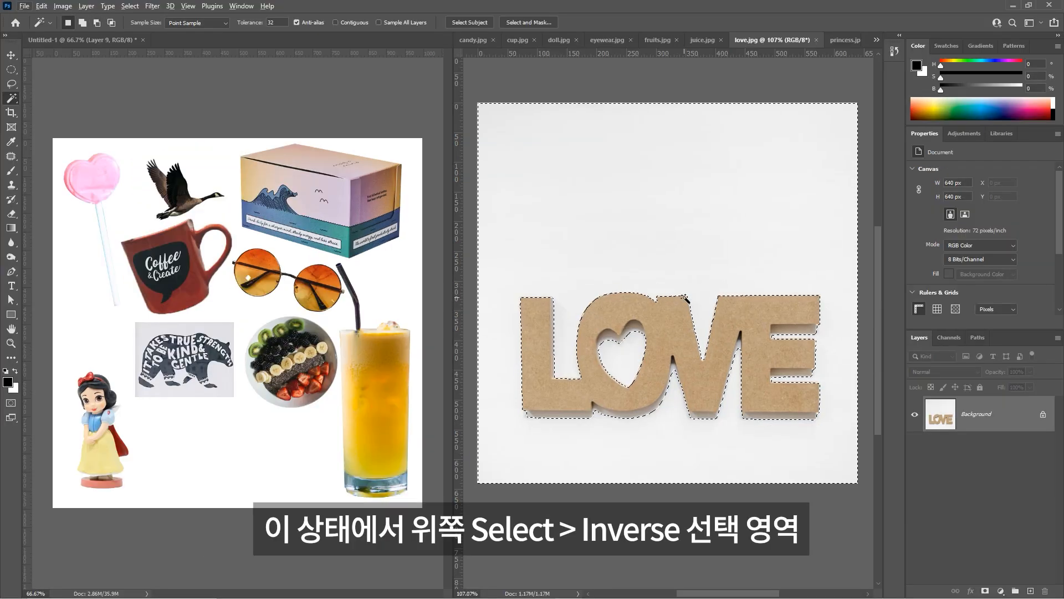
- Invert the selection in love.jpg so that only the wooden LOVE letters are selected
drag(660, 271, 657, 275)
click(130, 6)
click(137, 50)
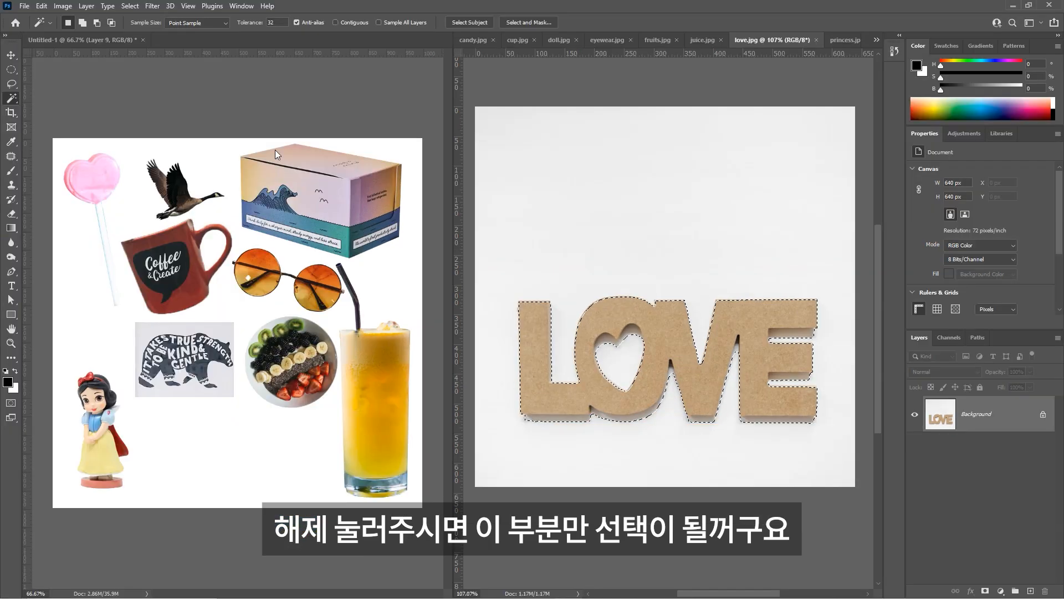
- Move the selected LOVE letters into the Untitled-1 document, placing them between the doll and the juice glass at X 242, Y 739 px
click(11, 55)
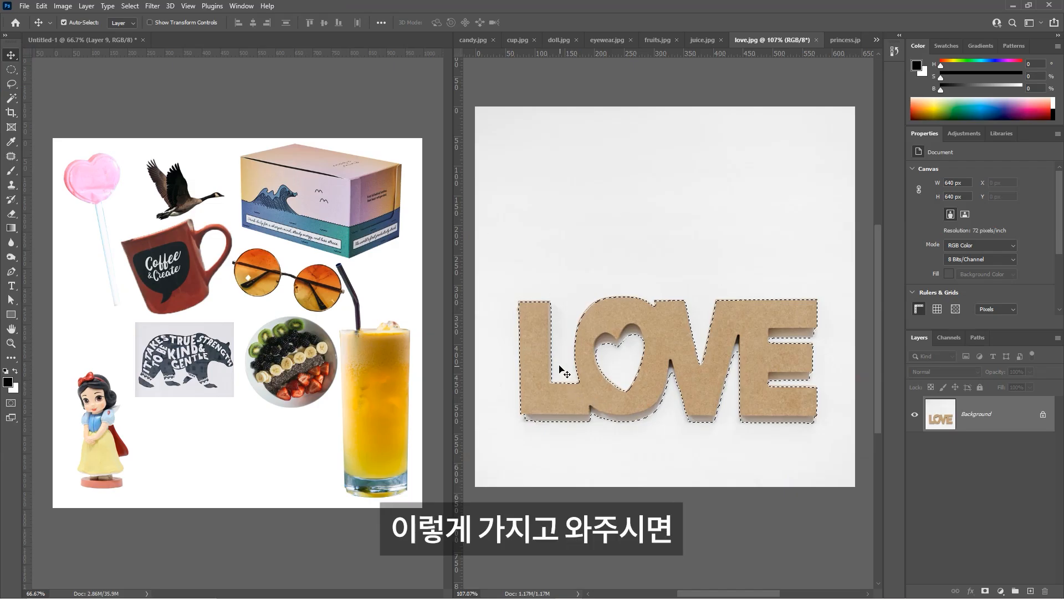
drag(677, 449, 279, 536)
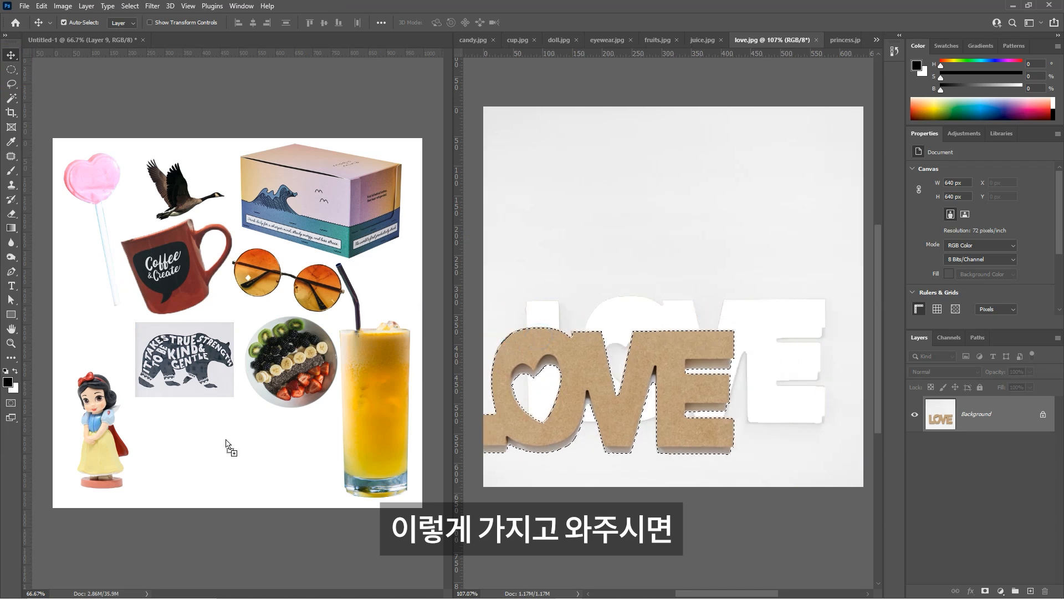
drag(230, 442, 227, 441)
drag(286, 426, 224, 430)
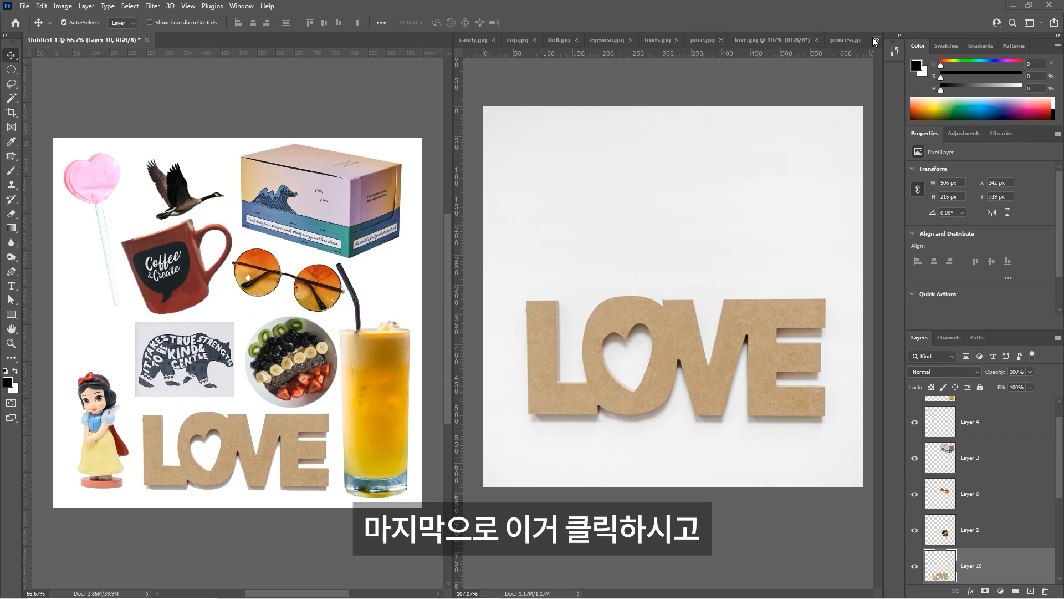
- Switch to doll.jpg and enter Quick Mask mode with red at 50% opacity indicating the selected areas
click(875, 40)
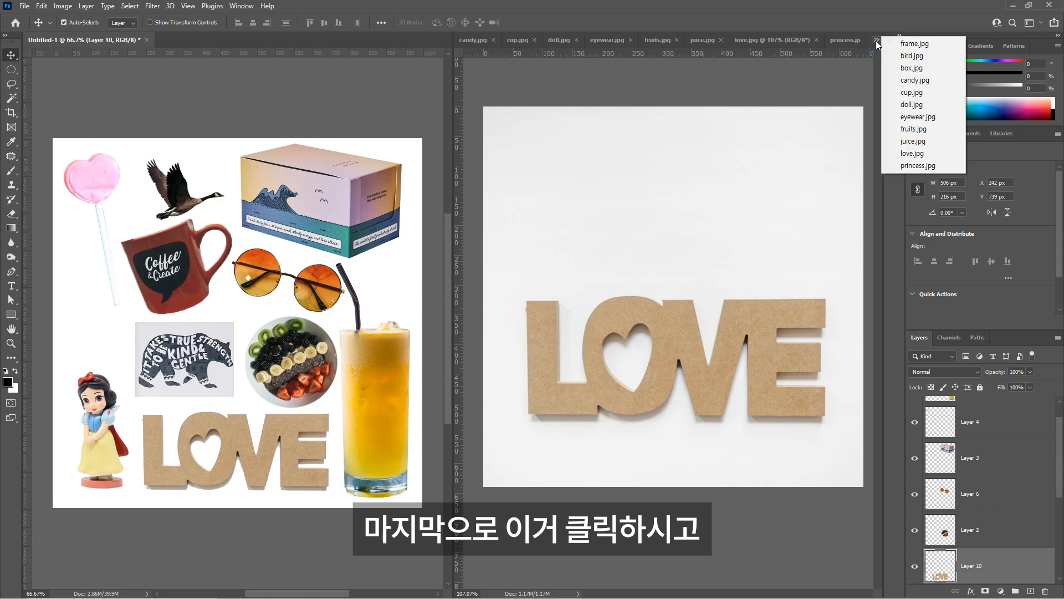
click(912, 104)
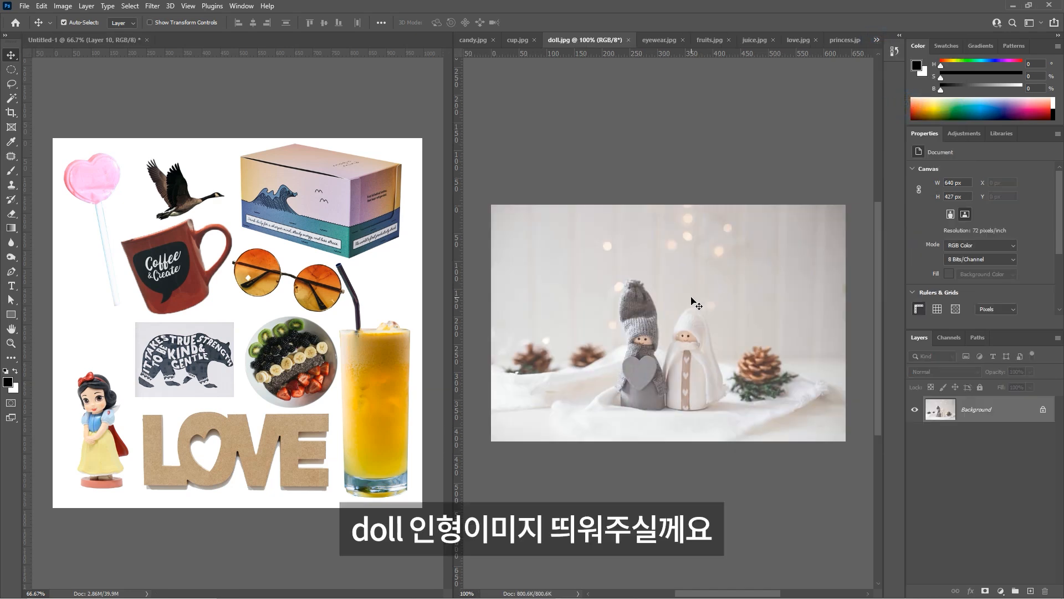
scroll(690, 323, up, 2)
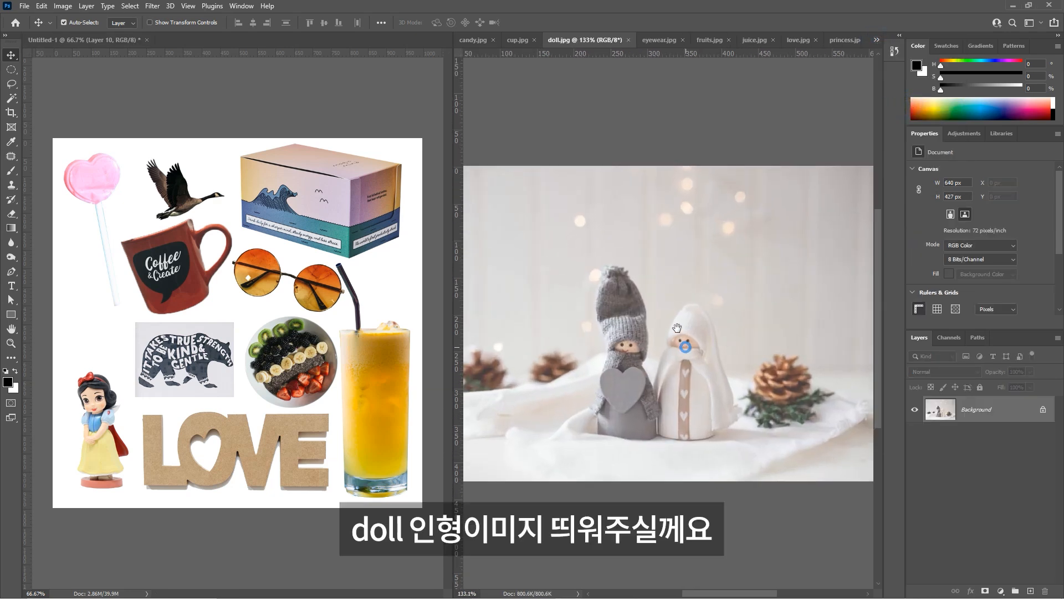
drag(686, 346, 675, 326)
scroll(624, 326, up, 1)
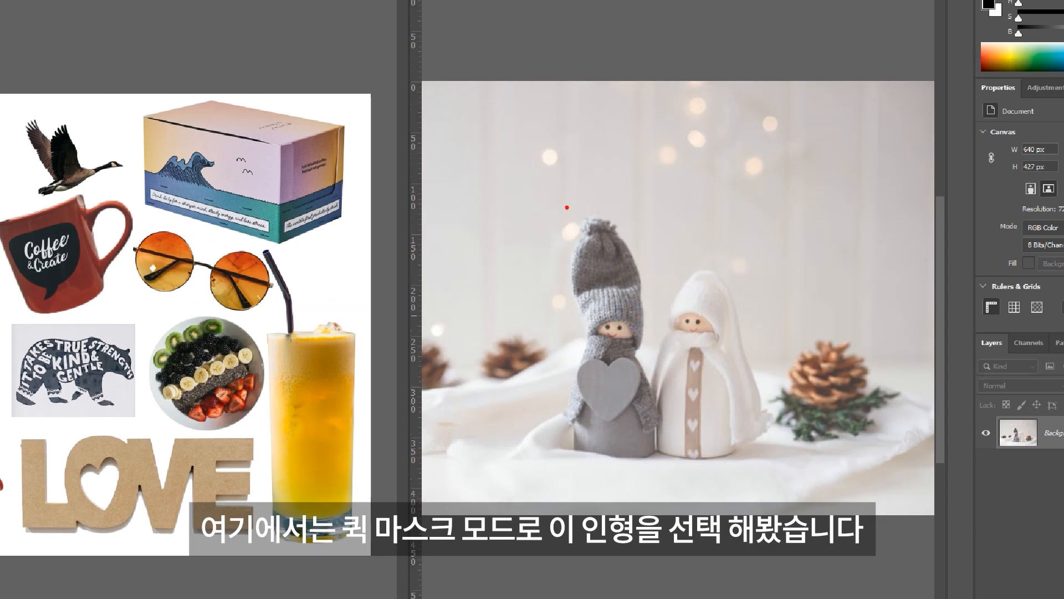
mouse_move(562, 204)
mouse_down()
mouse_move(713, 452)
mouse_move(778, 487)
mouse_up()
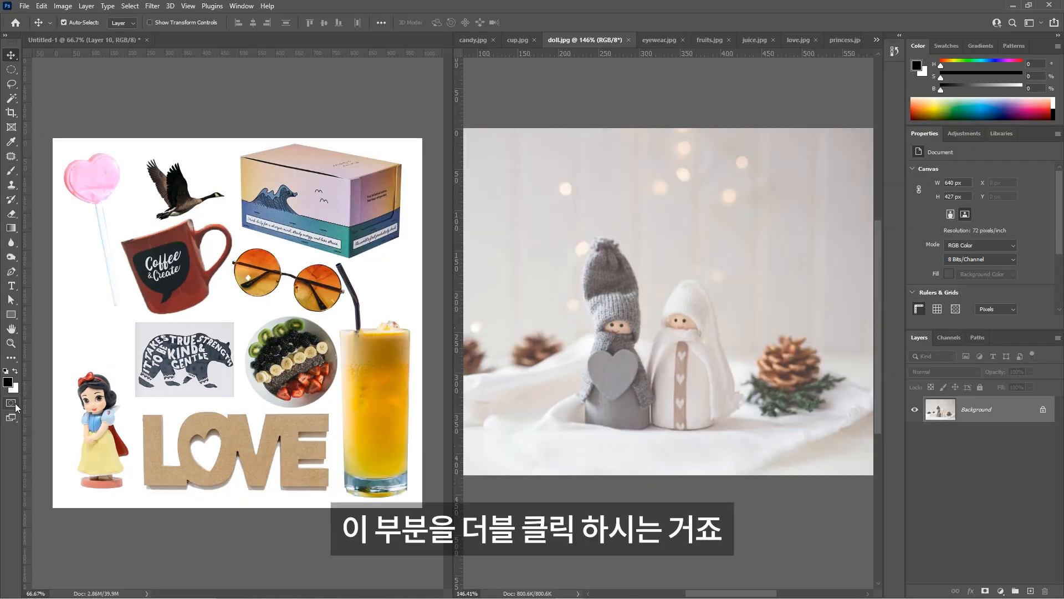
double_click(11, 403)
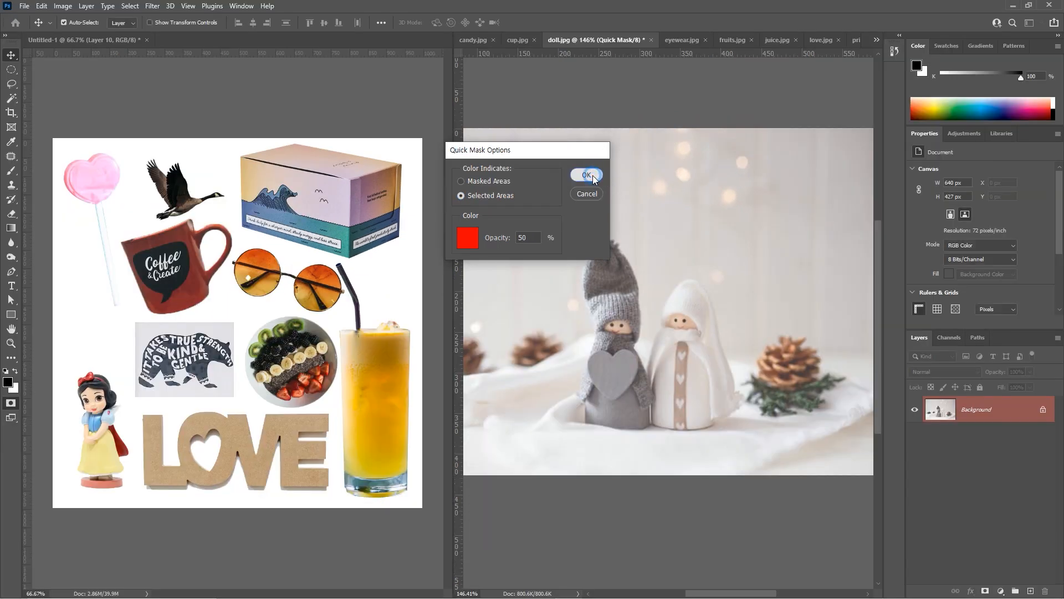
click(585, 176)
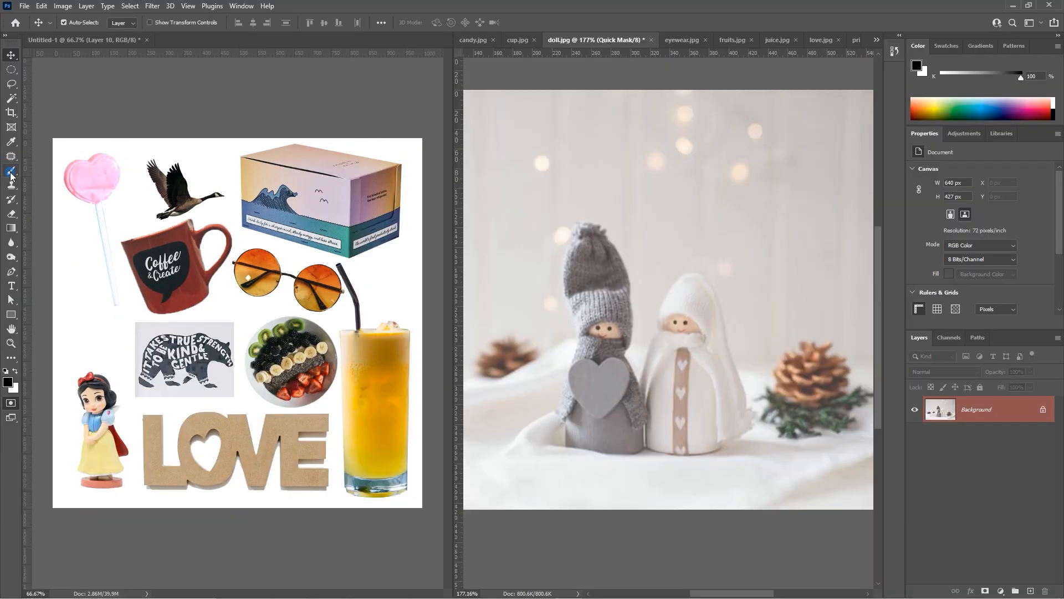
- Set up the Brush tool with 100% hardness and a size of 72 px
click(14, 171)
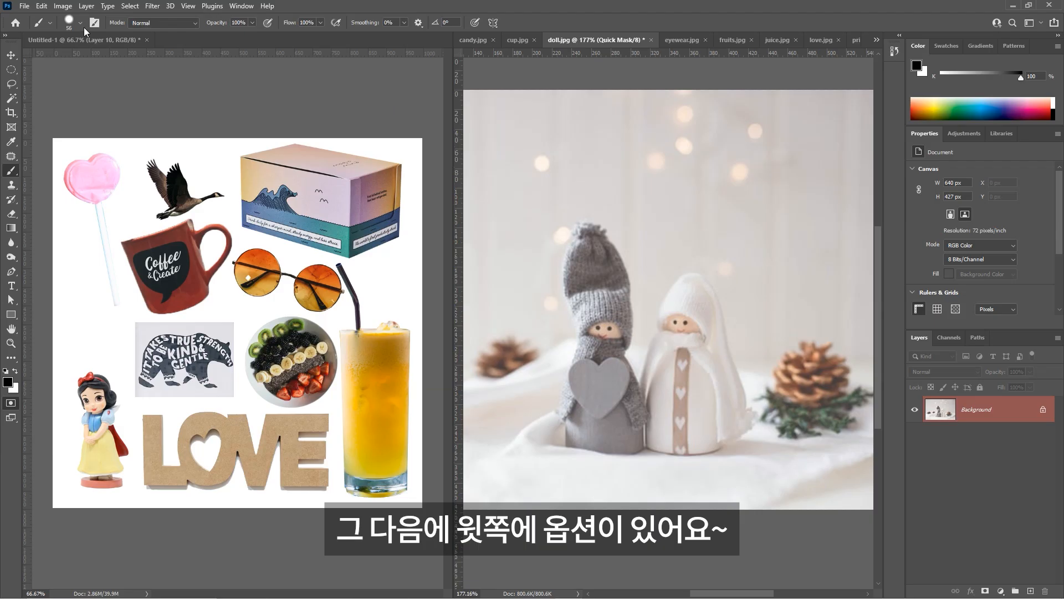
click(100, 29)
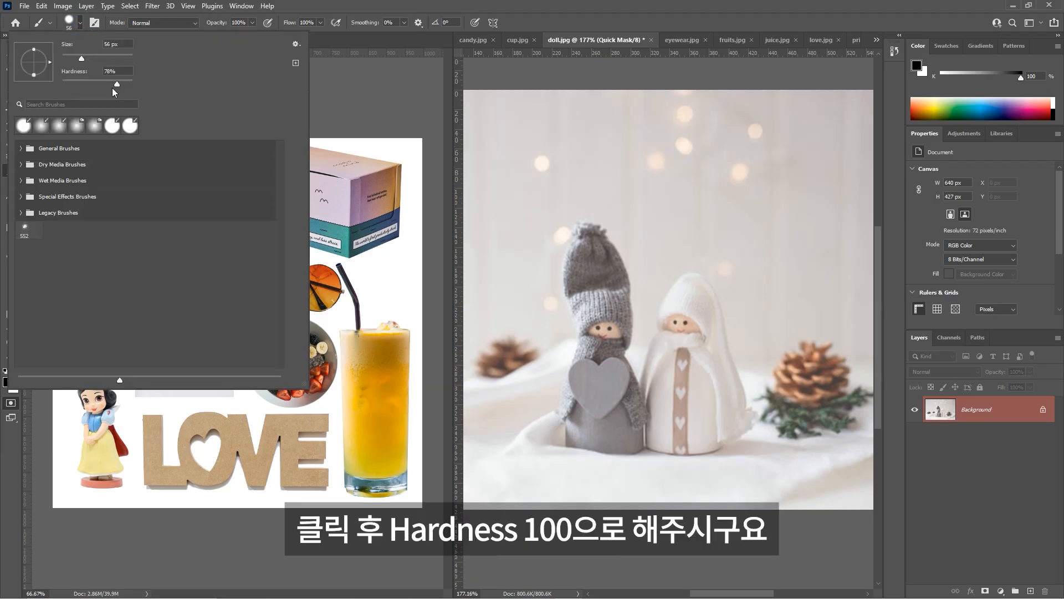
drag(117, 85, 149, 84)
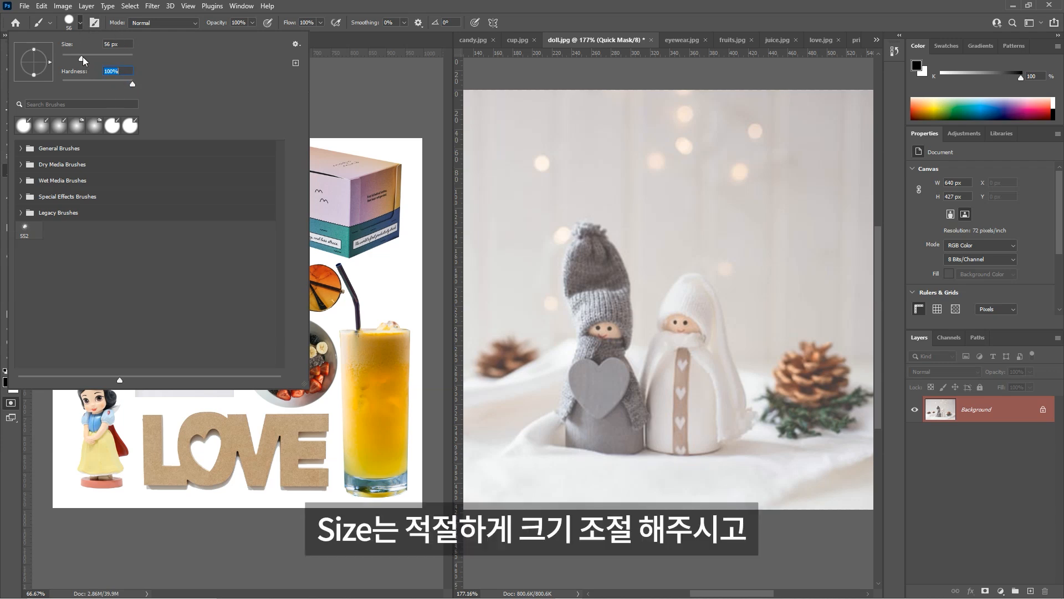
drag(77, 56, 87, 57)
click(82, 23)
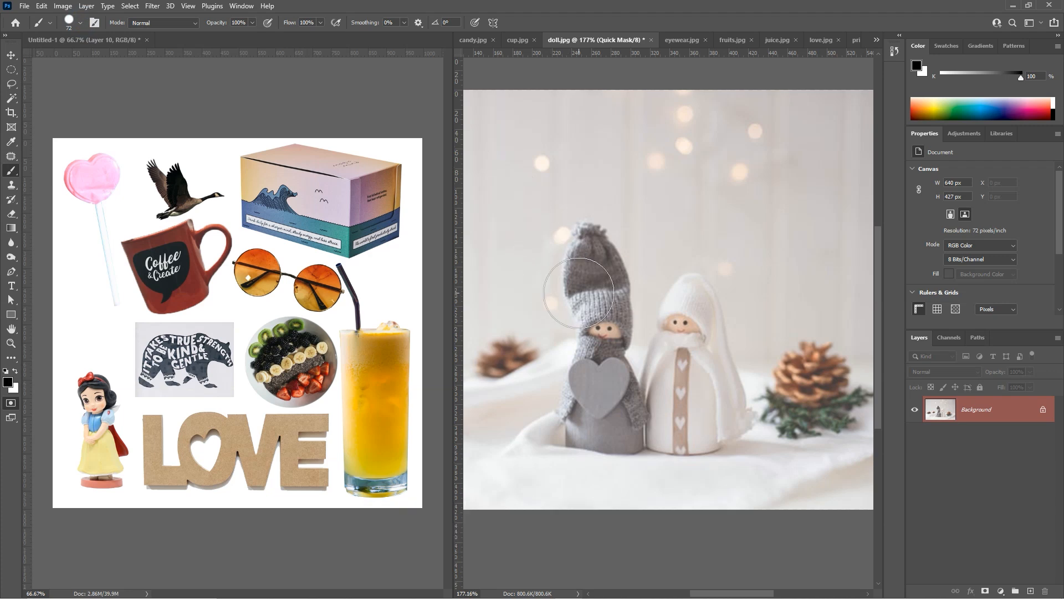
- Set the brush size to 28 px and paint the Quick Mask over the grey doll's hat, face and body
click(80, 23)
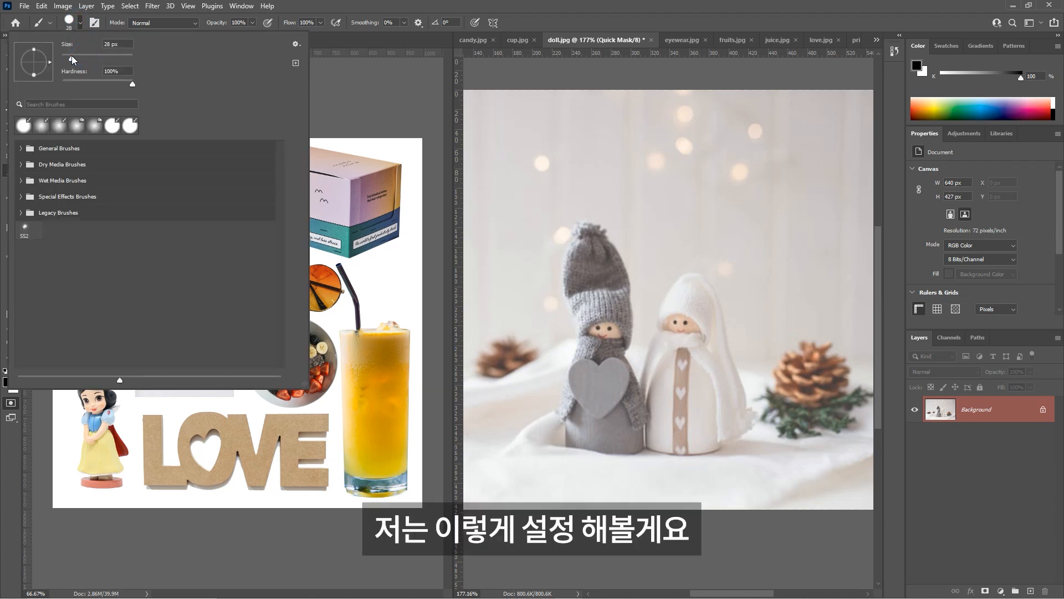
drag(589, 282, 597, 301)
scroll(614, 301, up, 5)
mouse_move(570, 259)
mouse_down()
mouse_move(598, 281)
mouse_move(570, 220)
mouse_move(557, 282)
mouse_move(583, 321)
mouse_move(589, 377)
mouse_move(588, 335)
mouse_move(571, 300)
mouse_move(582, 366)
mouse_move(571, 454)
mouse_move(582, 458)
mouse_move(569, 441)
mouse_move(570, 460)
mouse_move(587, 458)
mouse_move(598, 440)
mouse_move(600, 460)
mouse_move(570, 450)
mouse_move(565, 513)
mouse_move(627, 513)
mouse_move(596, 510)
mouse_move(613, 495)
mouse_move(616, 281)
mouse_move(571, 199)
mouse_move(569, 225)
mouse_move(590, 233)
mouse_move(600, 294)
mouse_up()
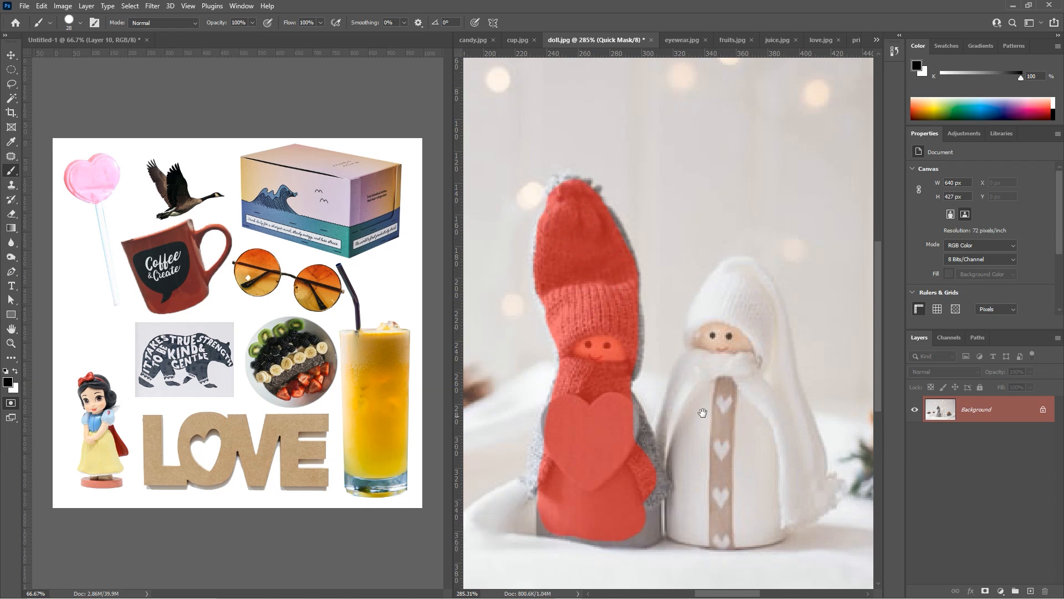
scroll(601, 295, down, 3)
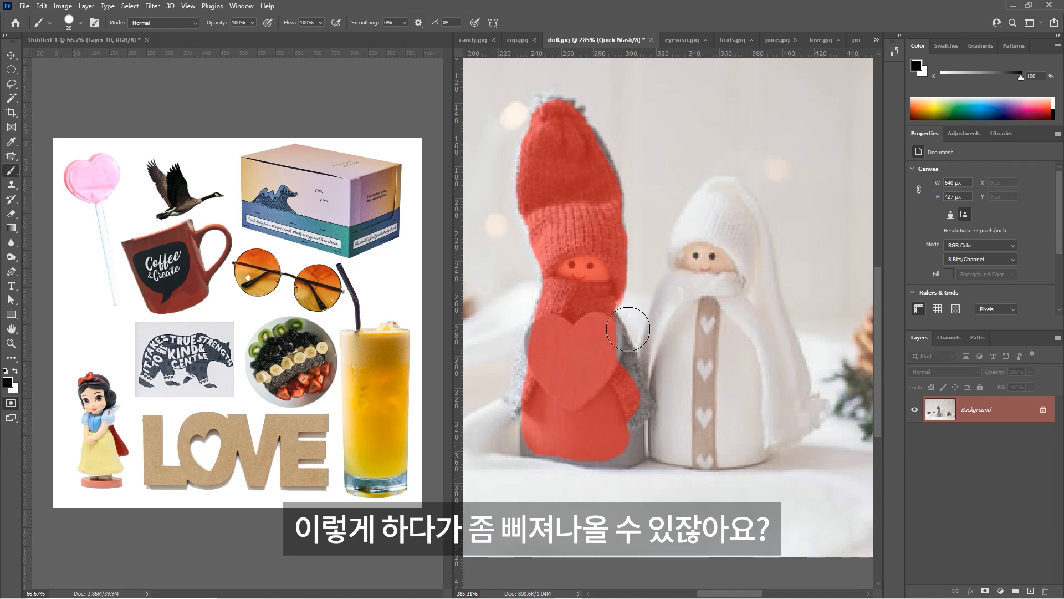
- Paint a stray patch onto the white doll, and erase part of it with white as foreground color, reducing the brush to 14 px
drag(683, 330, 661, 304)
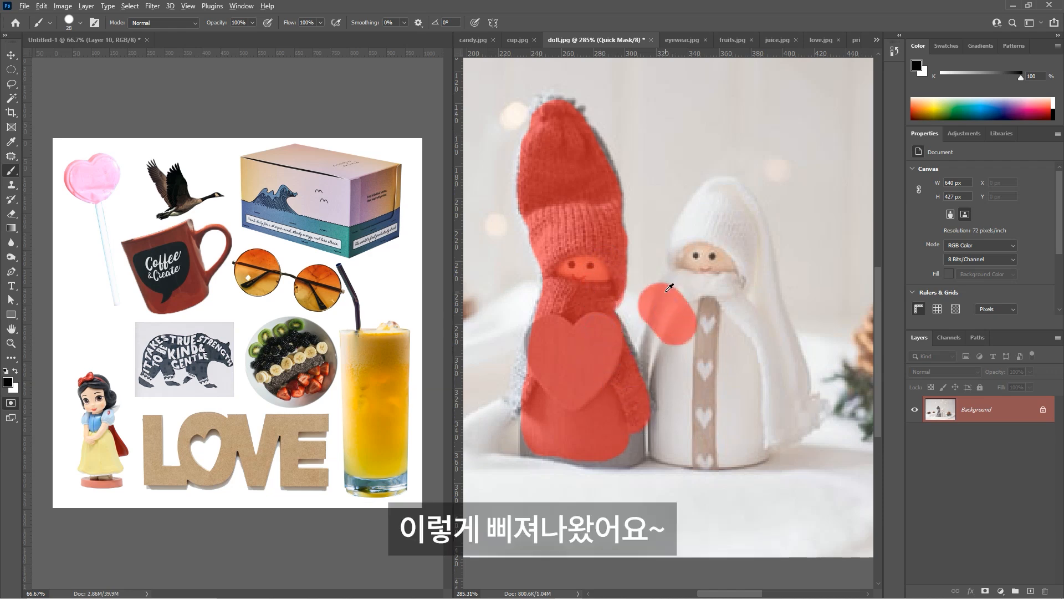
scroll(664, 305, up, 2)
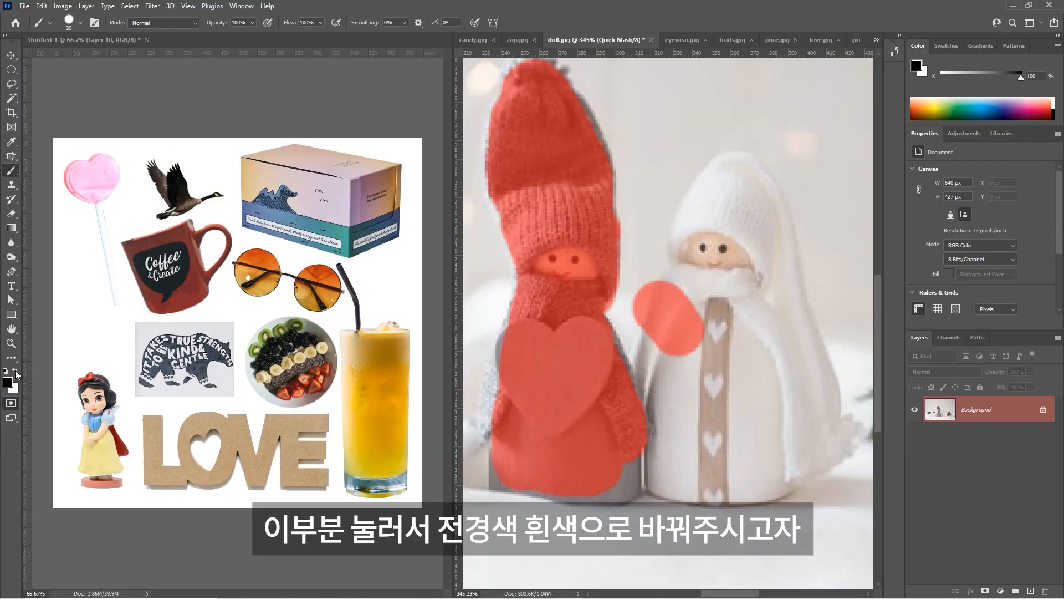
click(18, 365)
drag(632, 275, 630, 269)
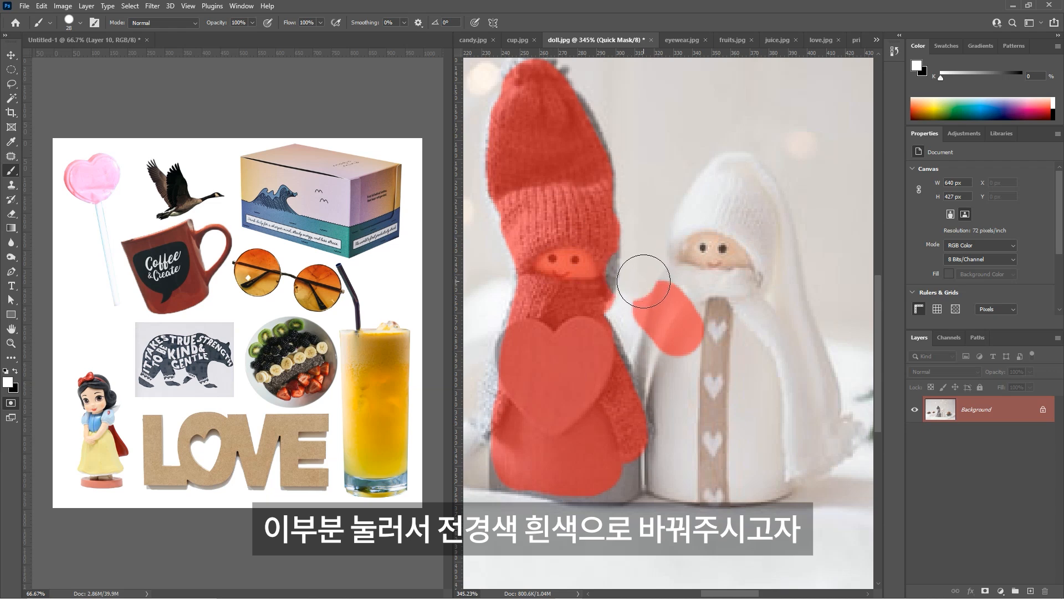
click(81, 23)
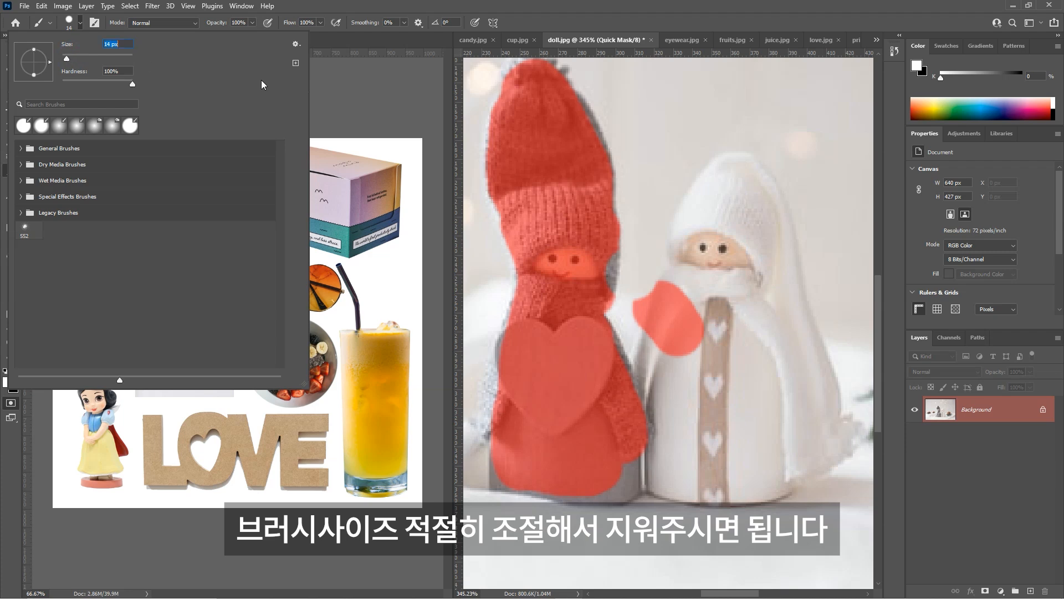
key(Return)
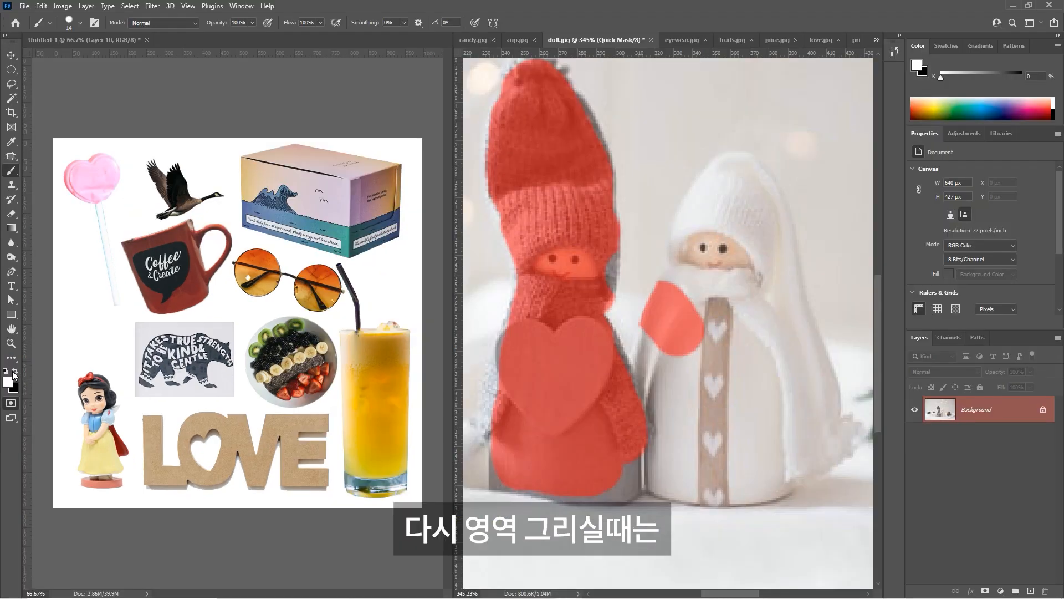
- Switch the foreground color back to black and paint the rest of the grey doll and the whole white doll into the mask
click(18, 368)
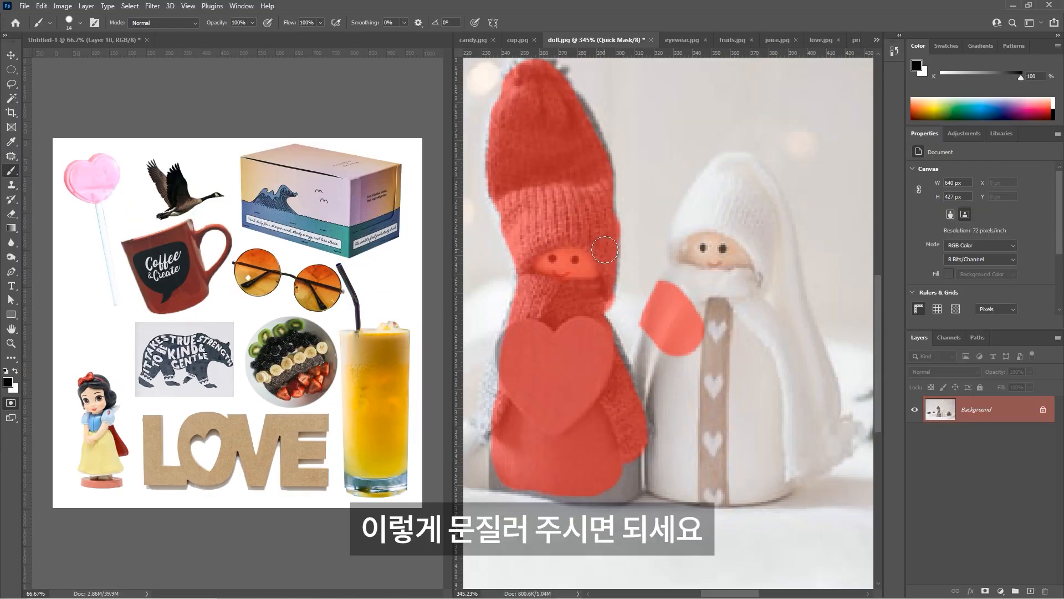
mouse_move(612, 363)
mouse_down()
mouse_move(654, 333)
mouse_move(712, 194)
mouse_move(687, 239)
mouse_move(706, 278)
mouse_move(734, 166)
mouse_move(773, 238)
mouse_move(754, 344)
mouse_move(775, 222)
mouse_move(803, 335)
mouse_move(795, 404)
mouse_move(766, 331)
mouse_up()
mouse_move(766, 355)
mouse_down()
mouse_move(754, 252)
mouse_move(672, 359)
mouse_move(798, 388)
mouse_move(621, 400)
mouse_move(708, 418)
mouse_up()
mouse_move(603, 373)
mouse_down()
mouse_move(760, 386)
mouse_move(683, 428)
mouse_move(639, 375)
mouse_move(613, 364)
mouse_up()
drag(646, 263, 624, 316)
drag(660, 243, 613, 318)
drag(588, 317, 587, 308)
drag(683, 170, 682, 253)
mouse_move(640, 203)
mouse_down()
mouse_move(626, 233)
mouse_move(580, 195)
mouse_move(610, 203)
mouse_up()
scroll(636, 219, down, 5)
drag(672, 235, 641, 207)
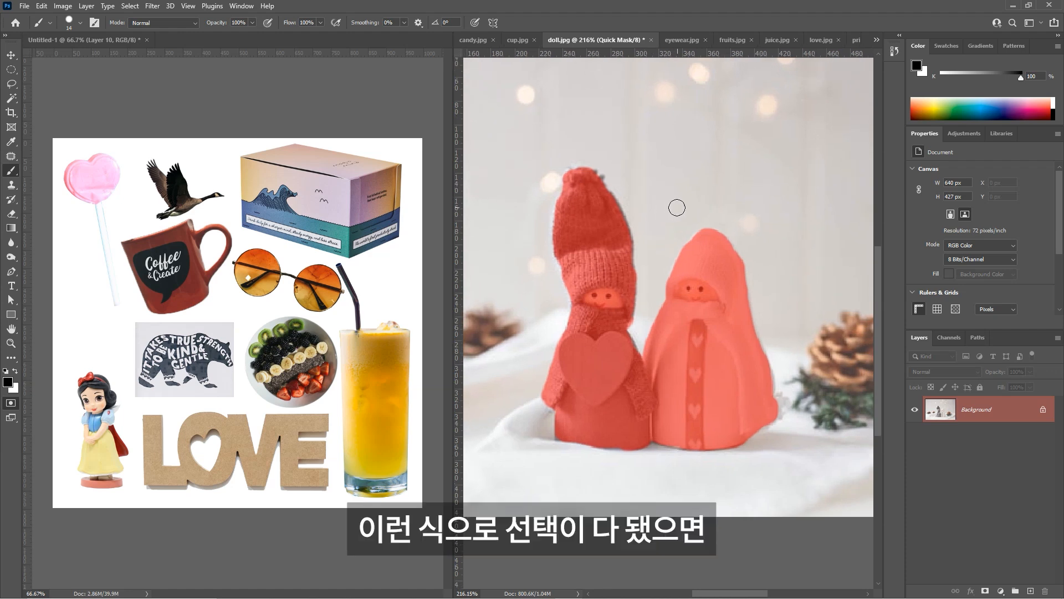
- Leave Quick Mask mode to turn the painted area of both dolls into a selection
scroll(657, 308, down, 1)
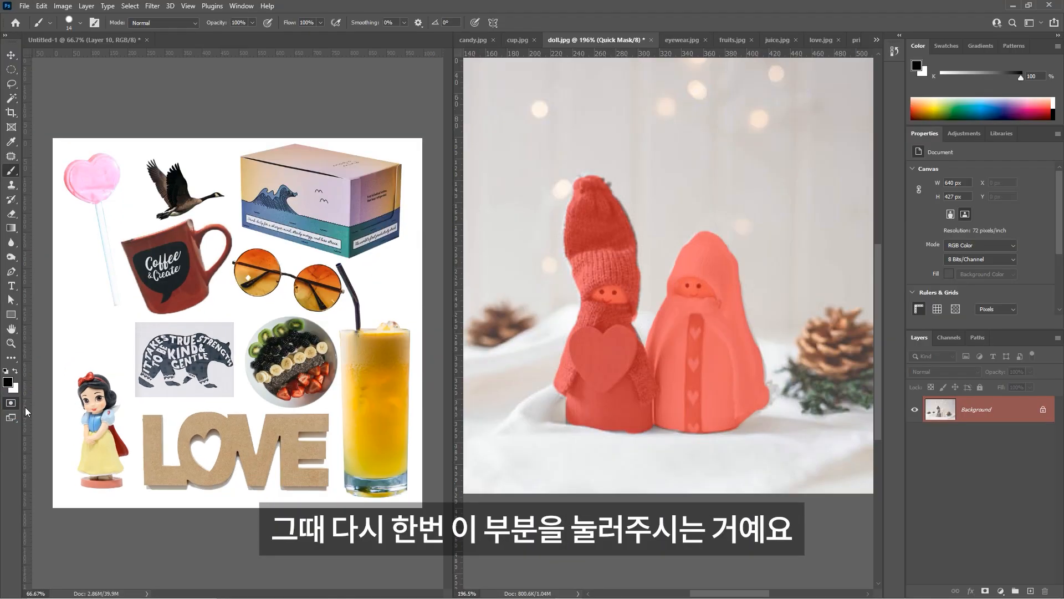
click(9, 404)
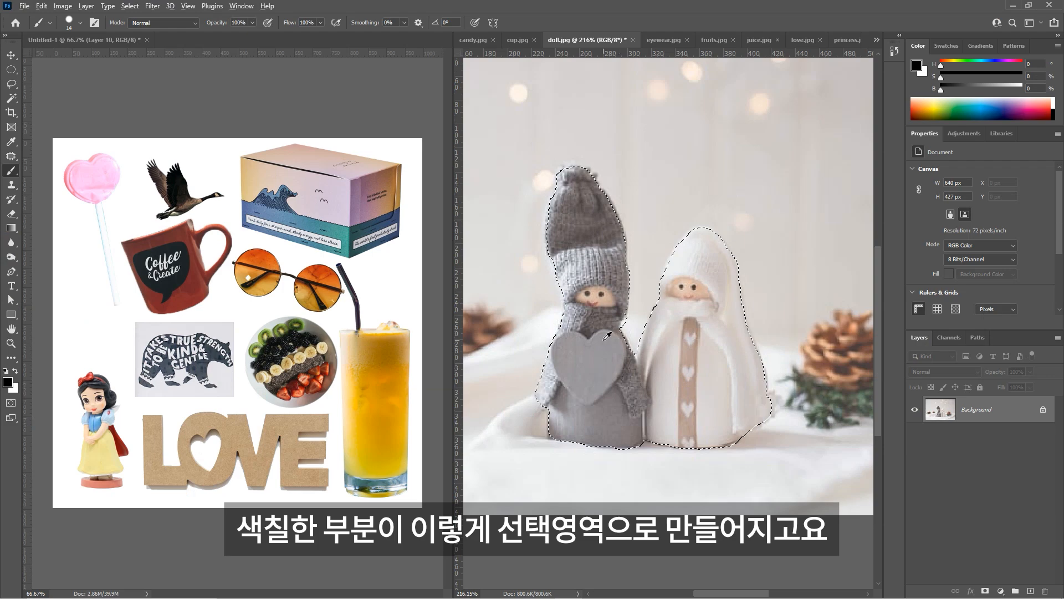
scroll(608, 355, down, 2)
drag(619, 324, 627, 321)
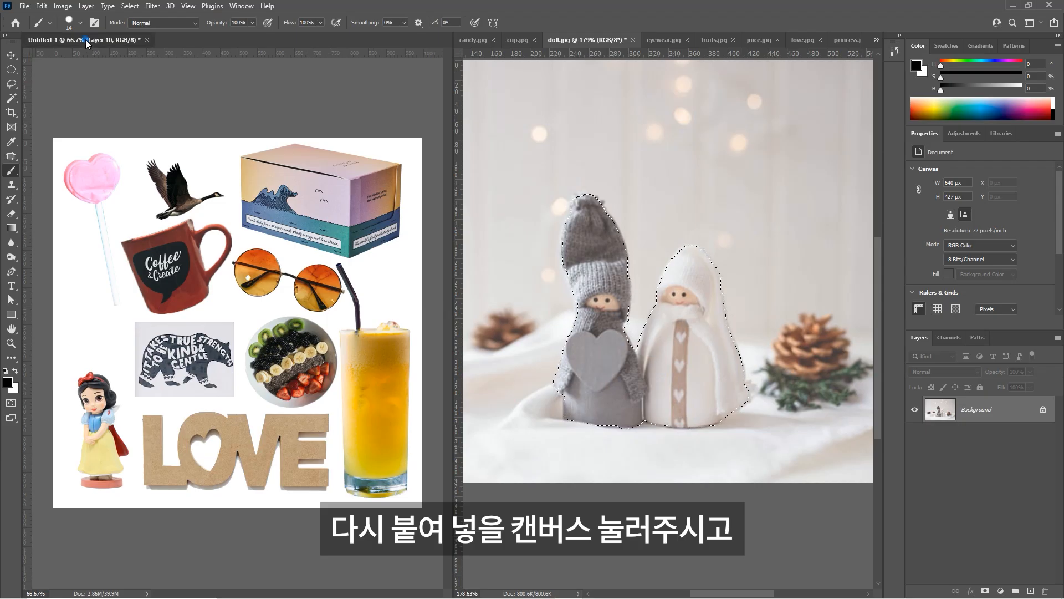
- Paste the copied dolls into the Untitled-1 document and move them beside the bear picture, above the princess doll
click(87, 41)
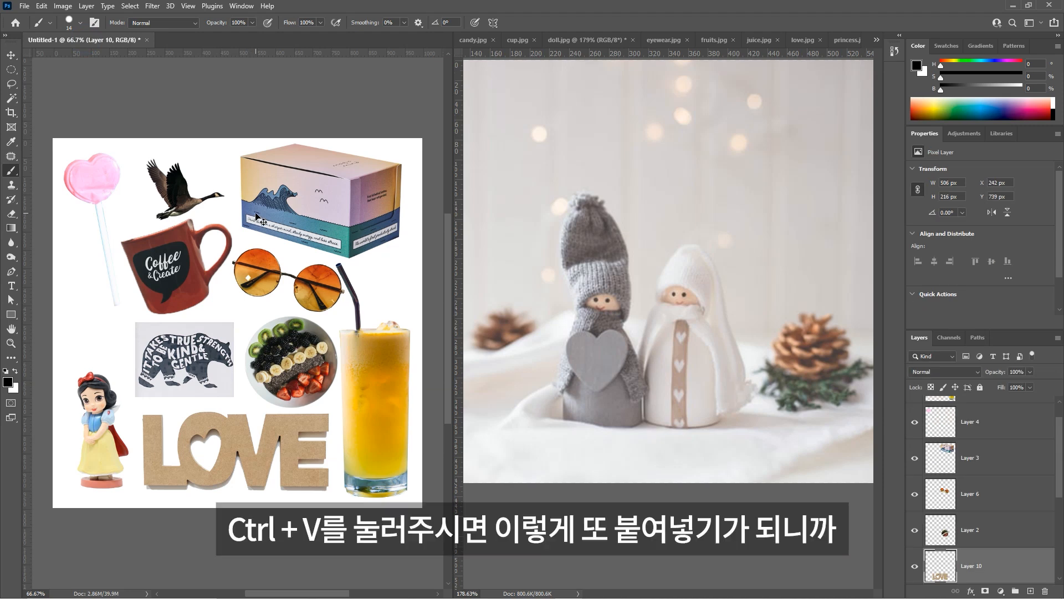
key(ctrl+v)
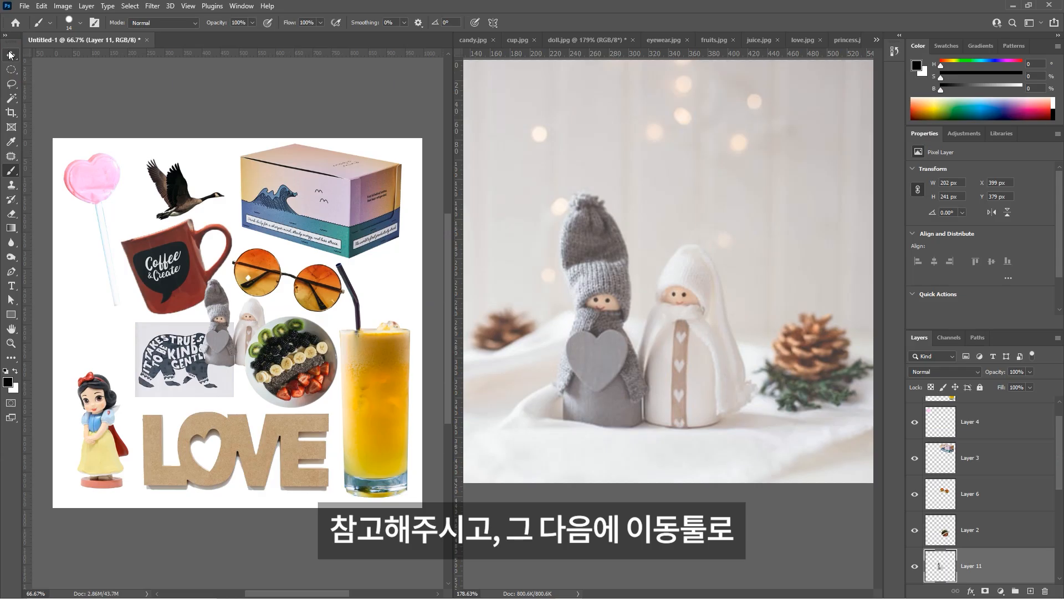
click(13, 65)
drag(221, 308, 77, 300)
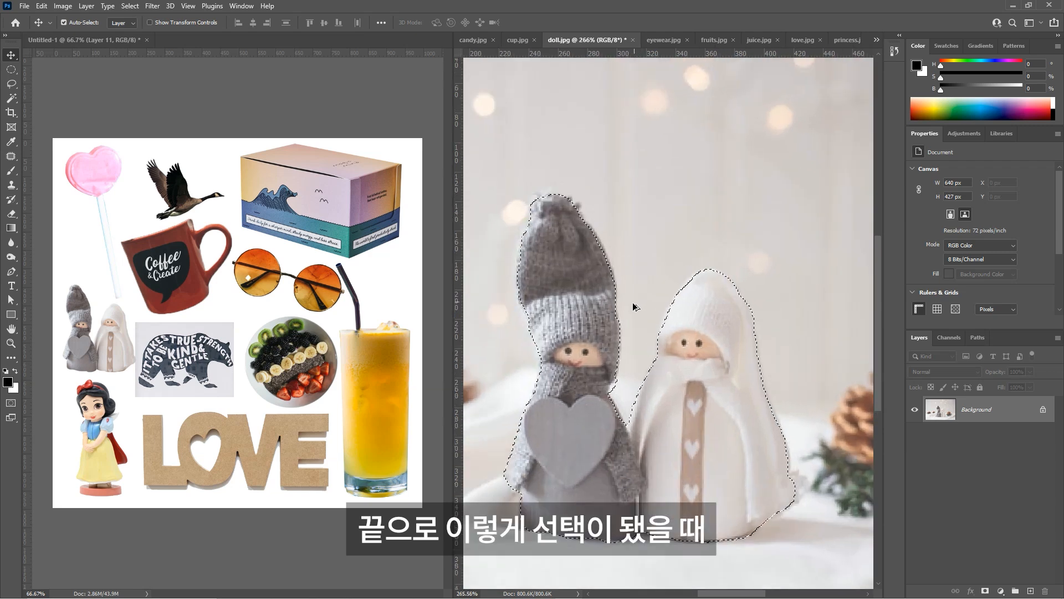
- Subtract the excess background between the two dolls from the doll.jpg selection with the Lasso tool
scroll(634, 304, up, 3)
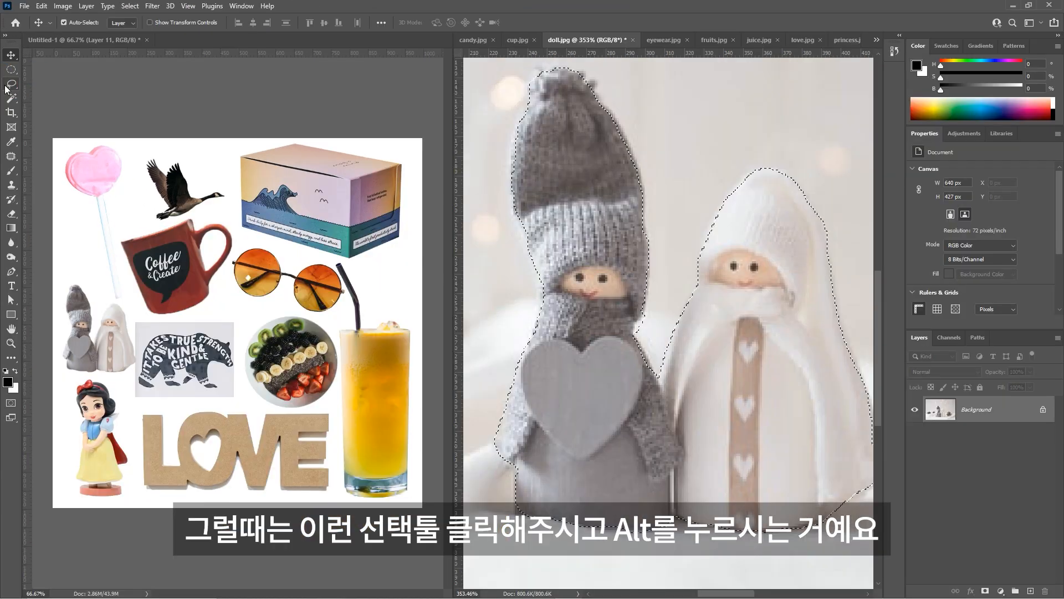
click(13, 86)
click(41, 86)
scroll(672, 337, up, 1)
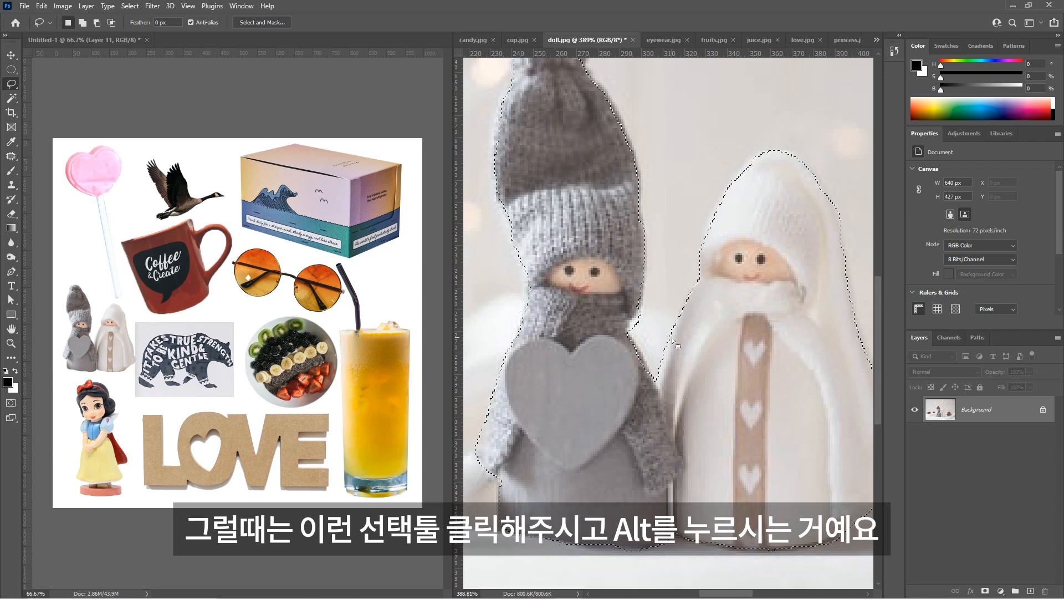
key(alt)
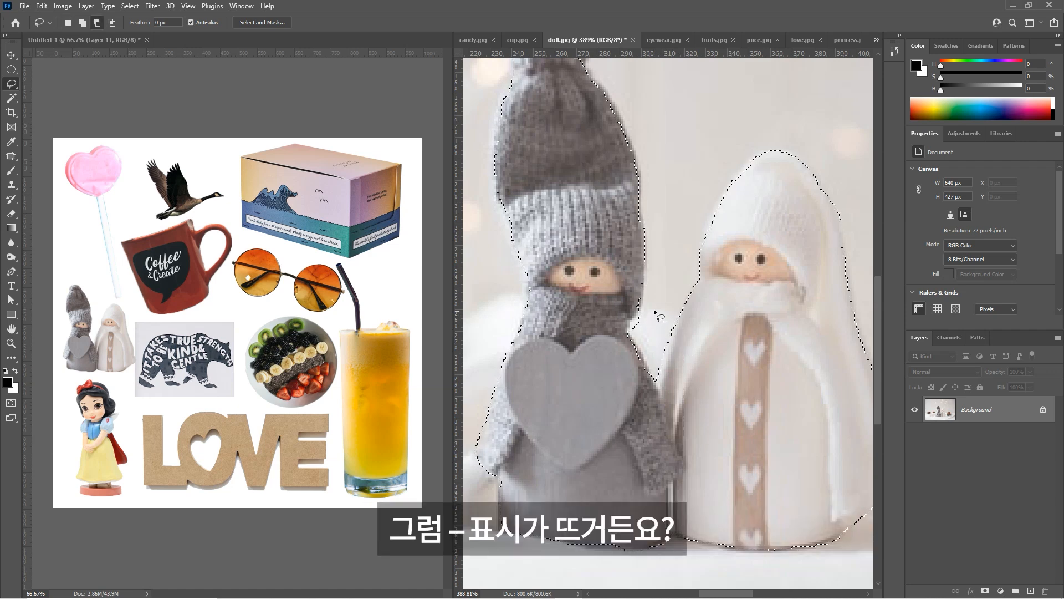
drag(645, 308, 643, 312)
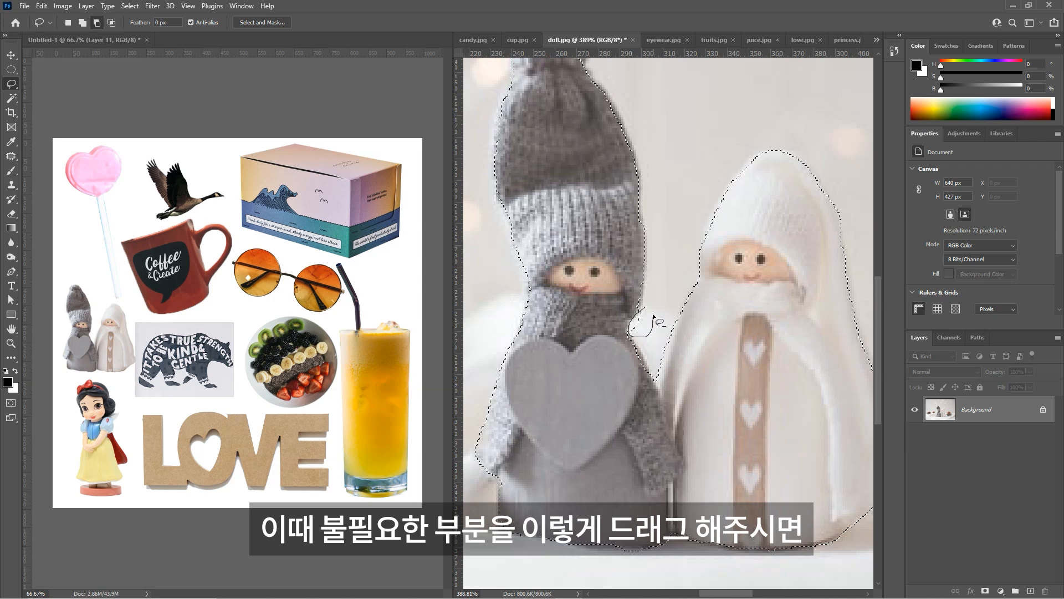
drag(643, 306, 644, 307)
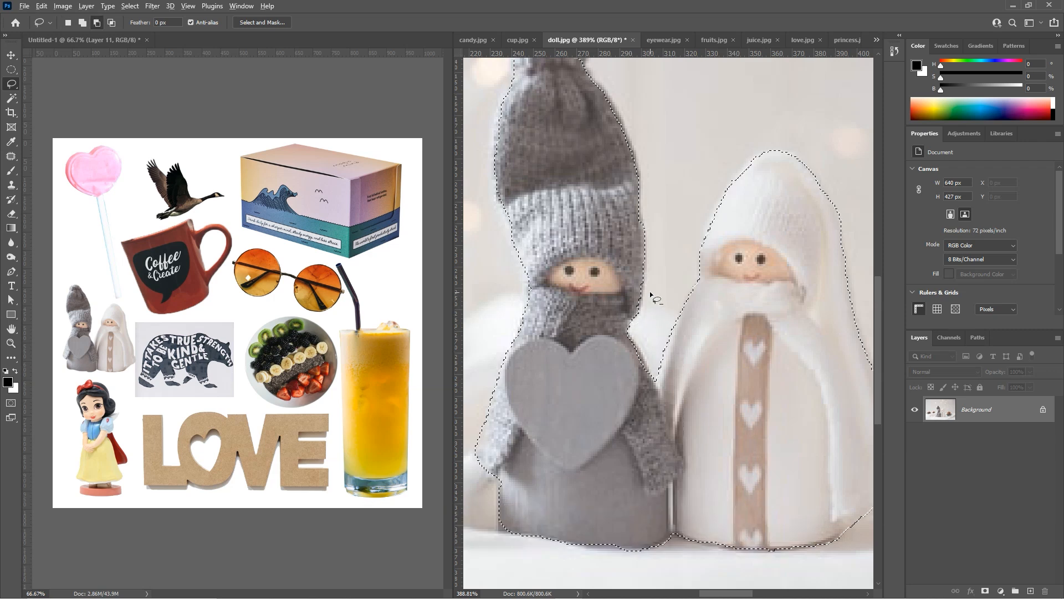
- Add a small area at the tip of the grey doll's hat to the selection with the Lasso tool
scroll(650, 292, down, 2)
key(space)
scroll(609, 139, up, 3)
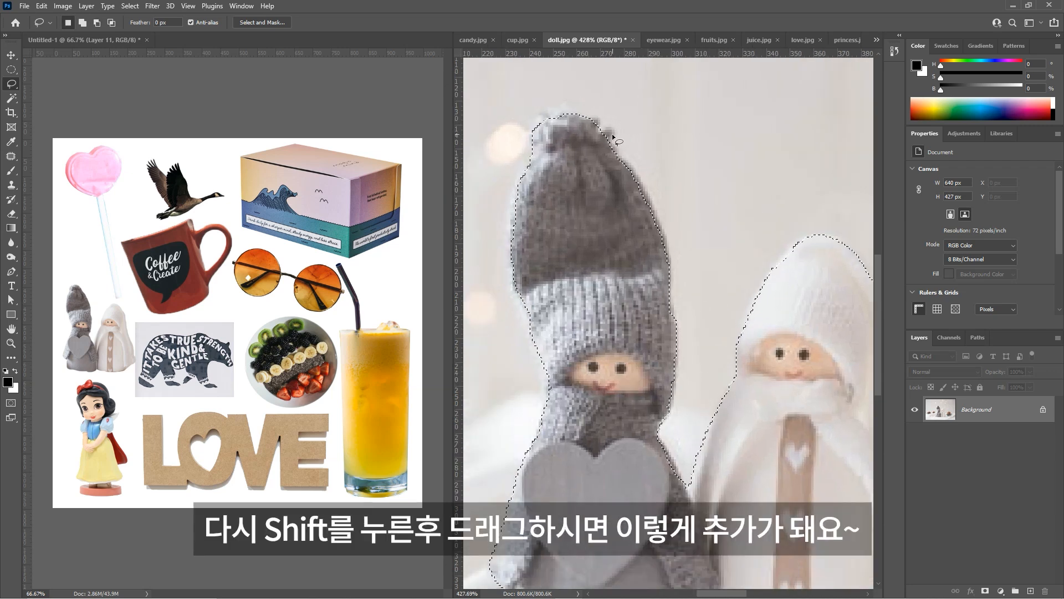
drag(599, 137, 600, 132)
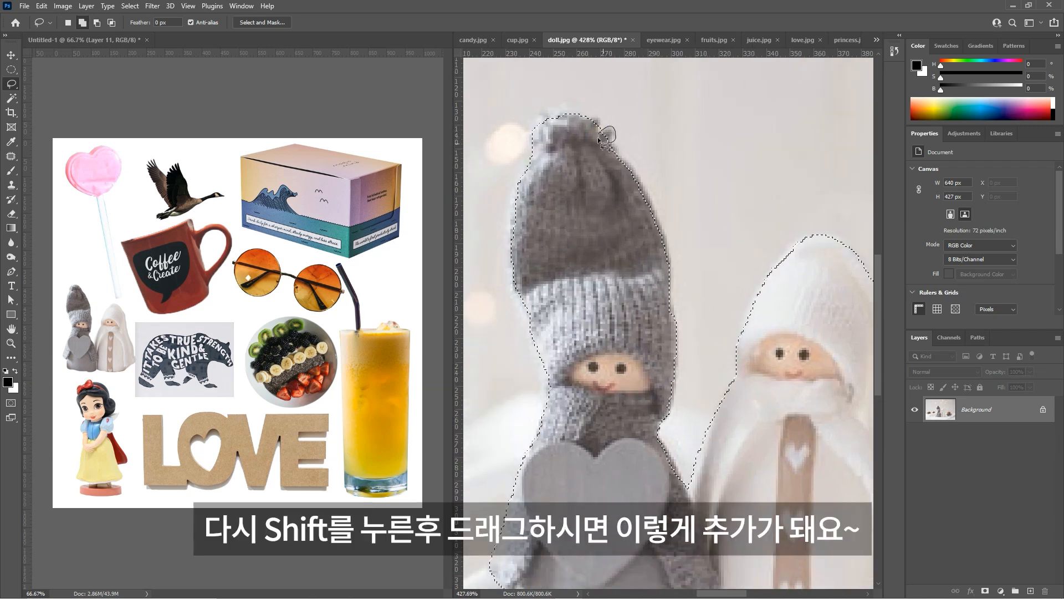
alt+scroll(654, 152, down, 3)
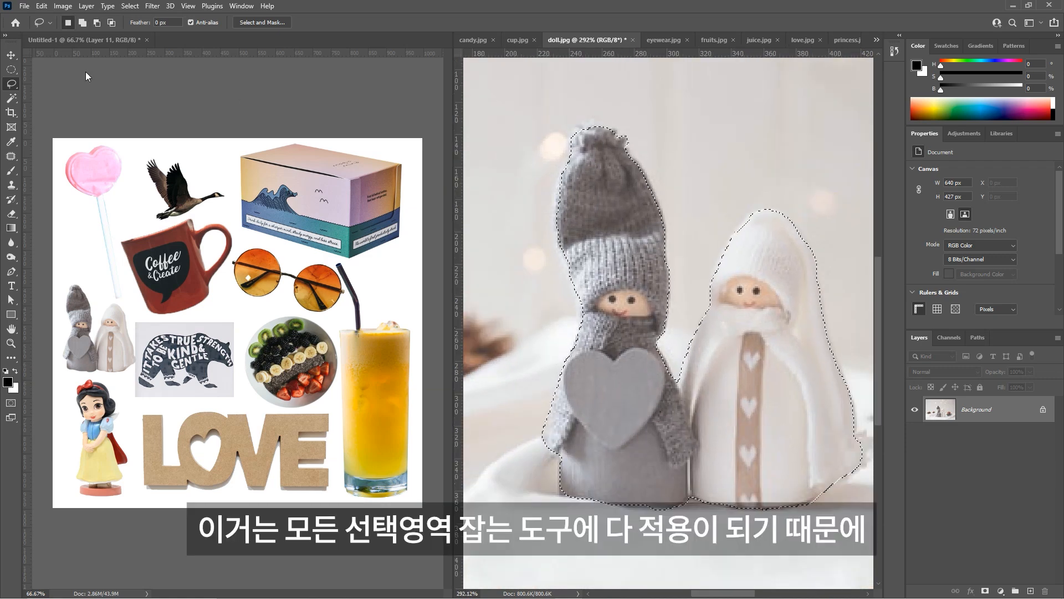
- Add a small polygonal area in the gap between the two dolls to the selection with the Polygonal Lasso tool
click(11, 72)
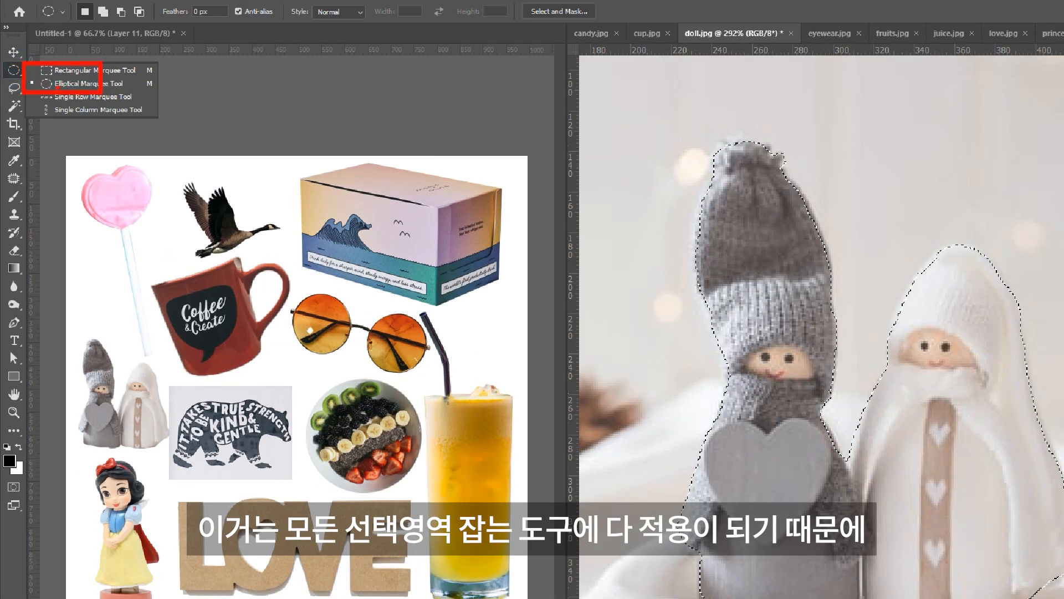
click(16, 85)
click(17, 85)
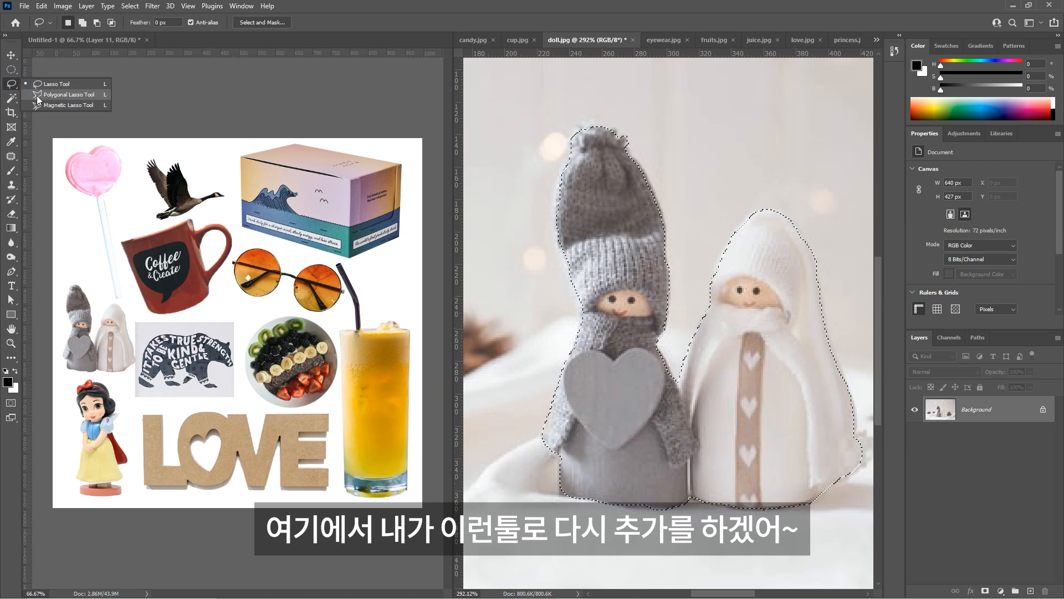
click(44, 95)
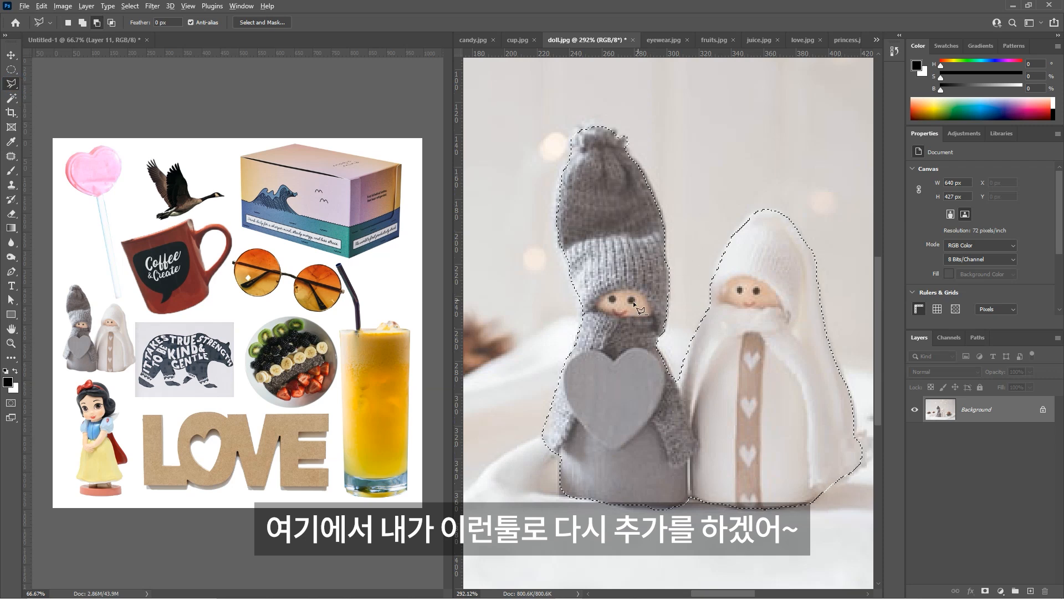
scroll(656, 288, up, 3)
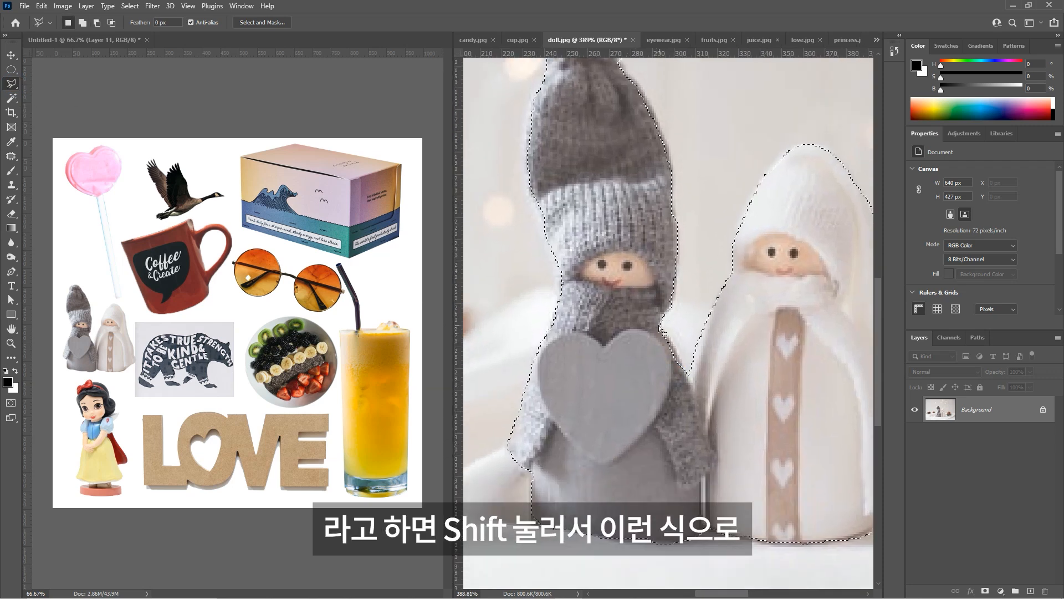
shift+click(658, 322)
click(669, 334)
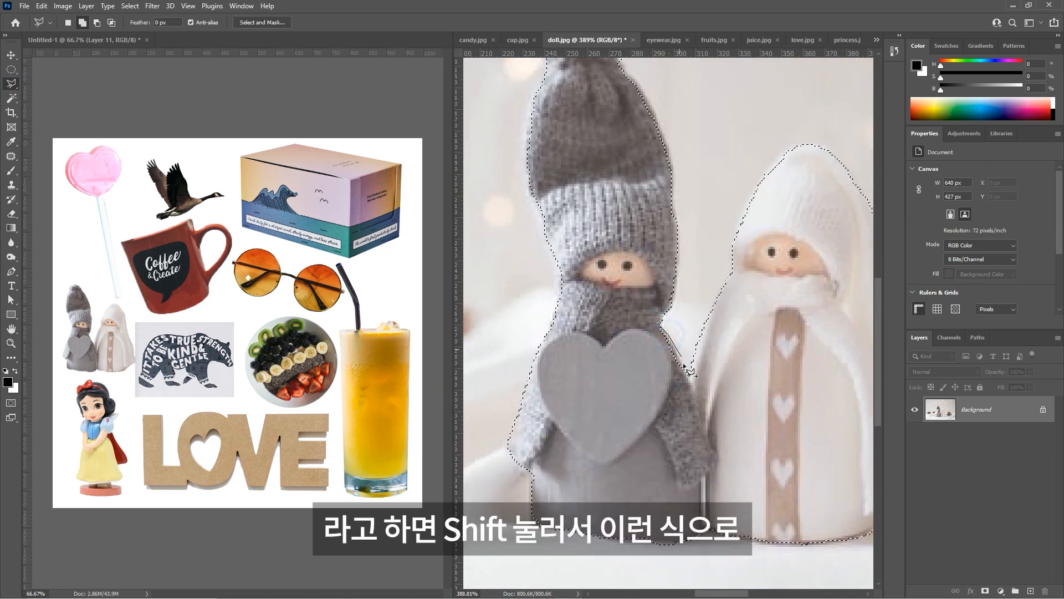
click(656, 324)
scroll(658, 326, down, 3)
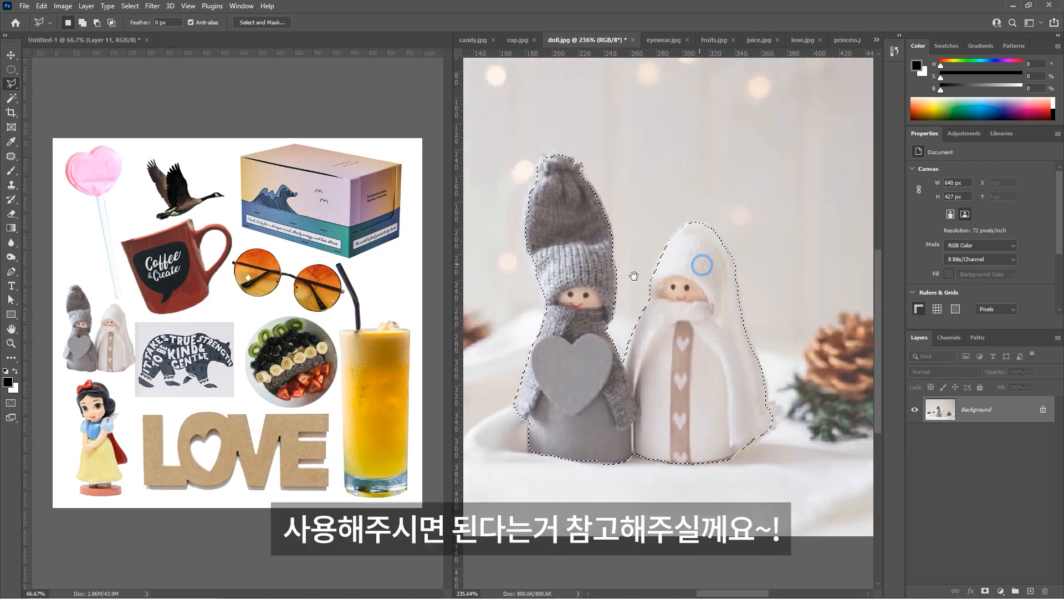
scroll(658, 283, down, 1)
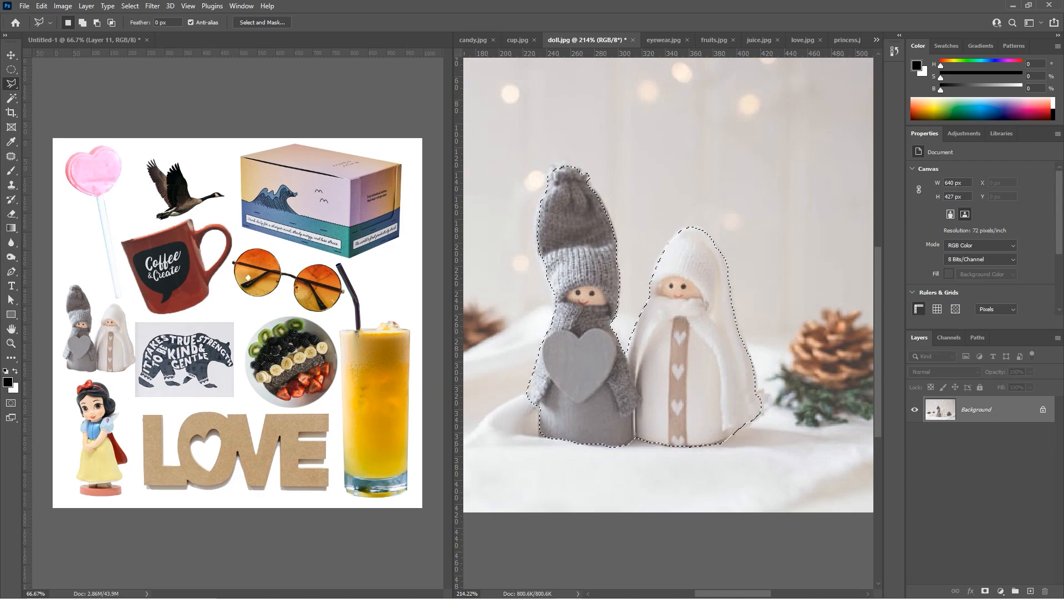